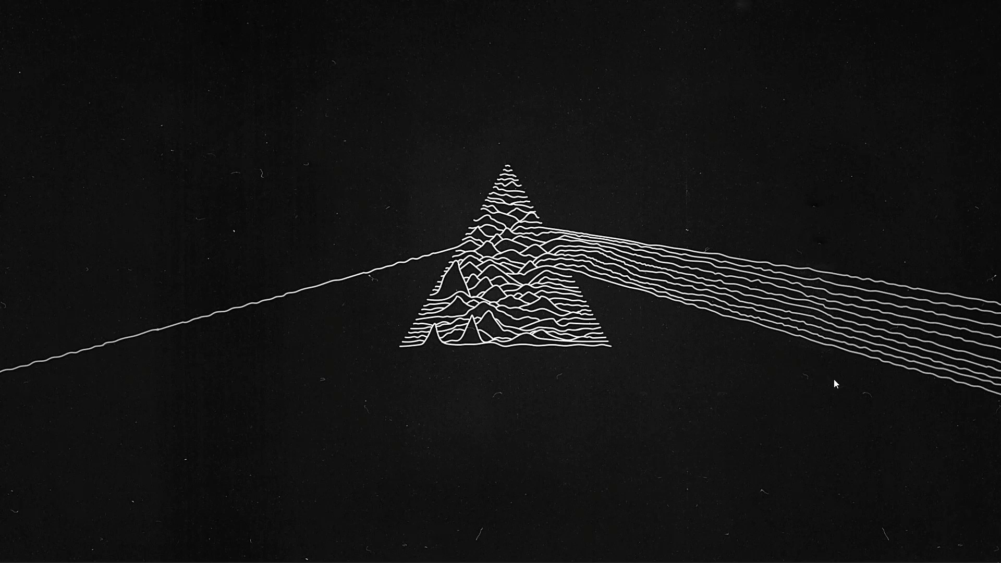
# Step: Switch to Photoshop with y2k_Interface.psd open and fit the whole canvas in view
pyautogui.moveTo(424, 540)
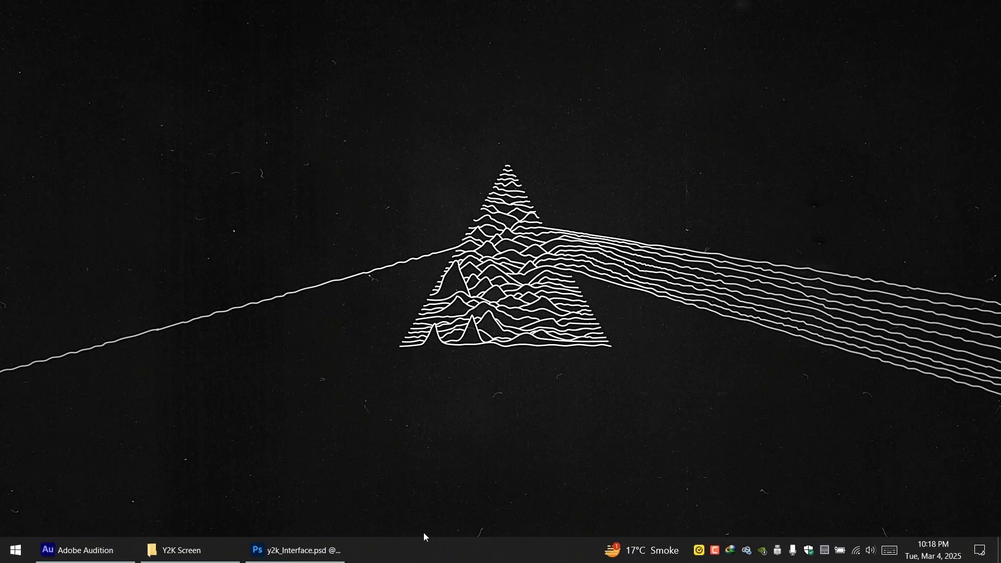
pyautogui.click(335, 559)
pyautogui.hotkey('ctrl', '0')
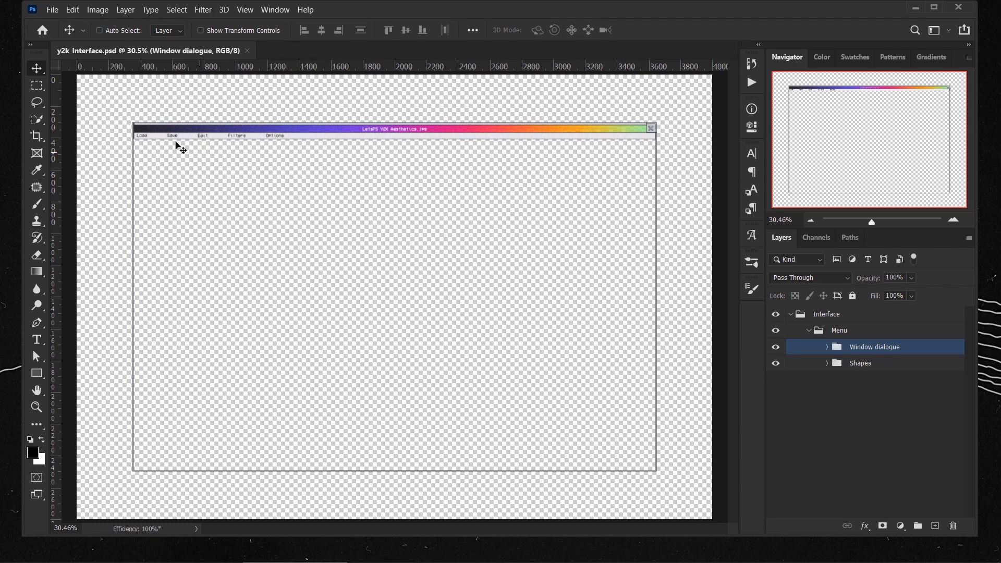
pyautogui.scroll(-1, 223, 189)
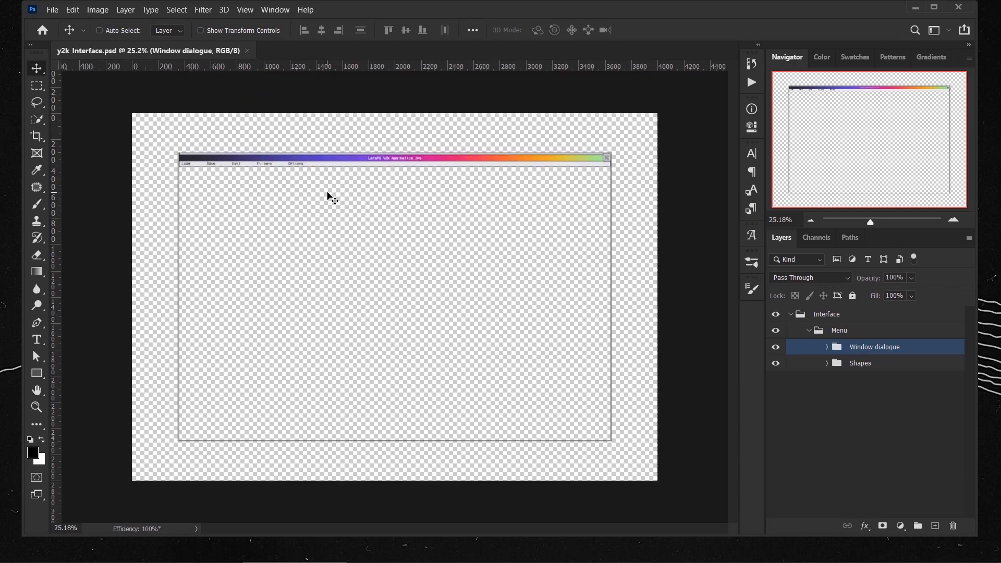
pyautogui.scroll(1, 334, 194)
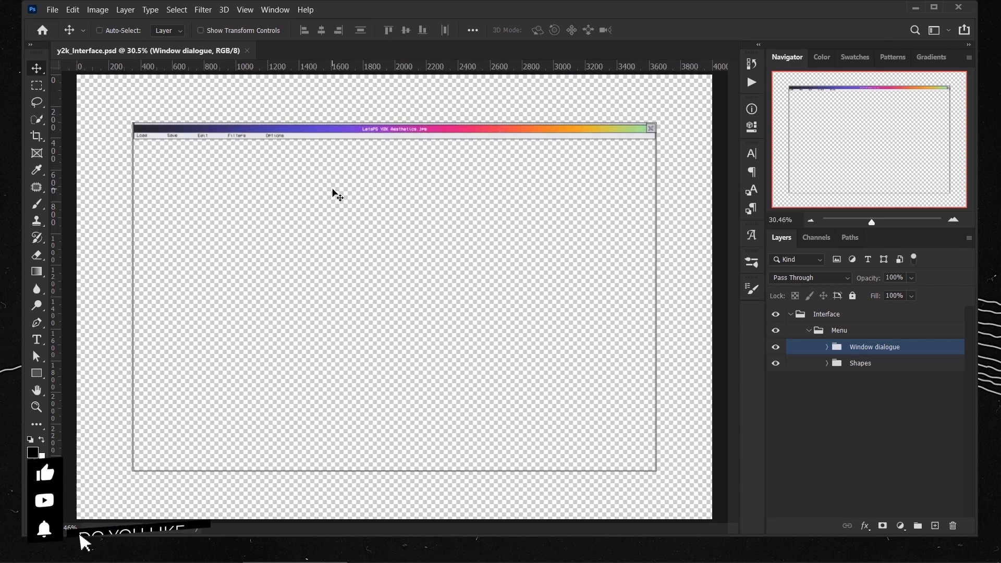
# Step: Collapse the Menu group inside the Interface group
pyautogui.click(809, 330)
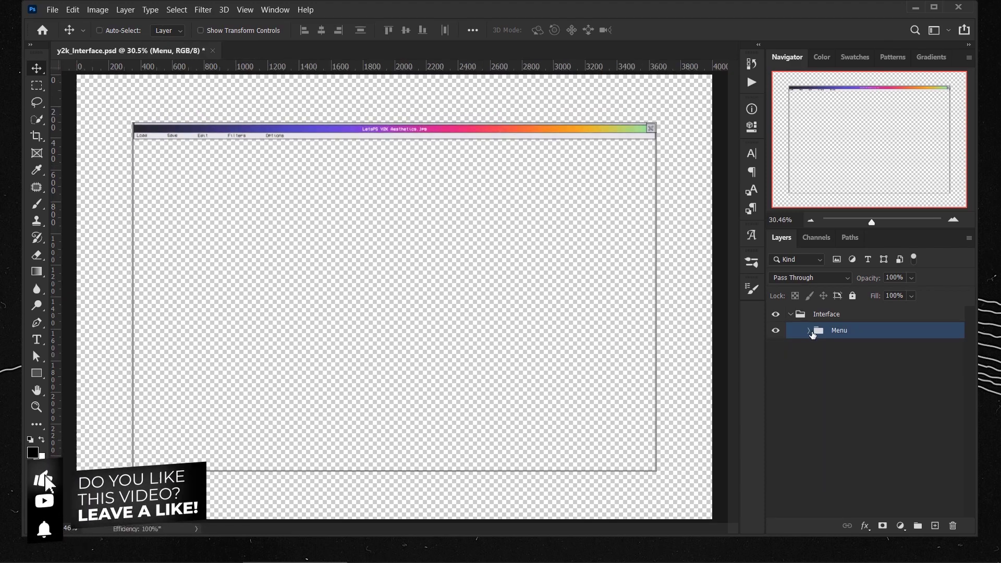
pyautogui.click(809, 331)
pyautogui.click(809, 330)
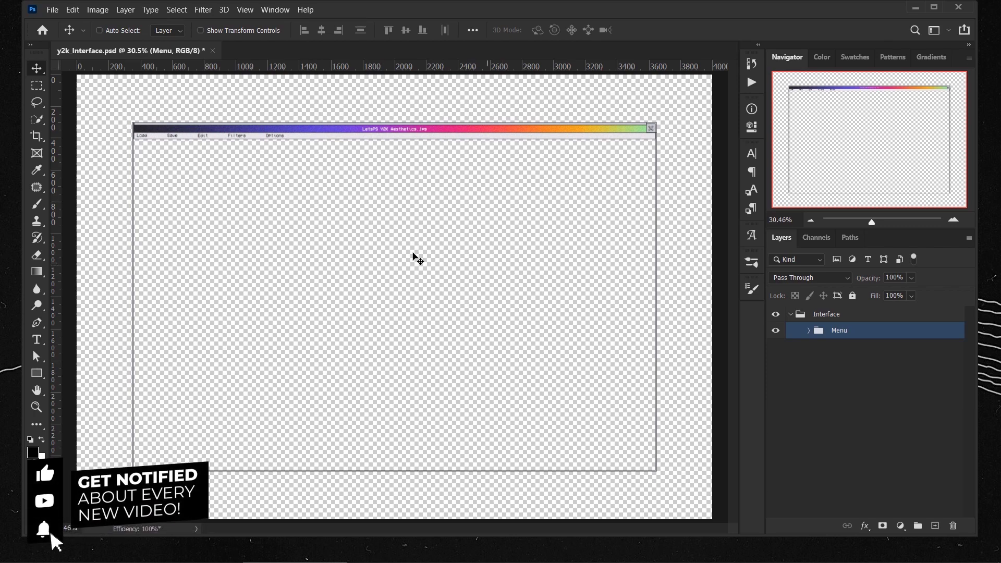
pyautogui.scroll(2, 213, 159)
pyautogui.scroll(-2, 404, 213)
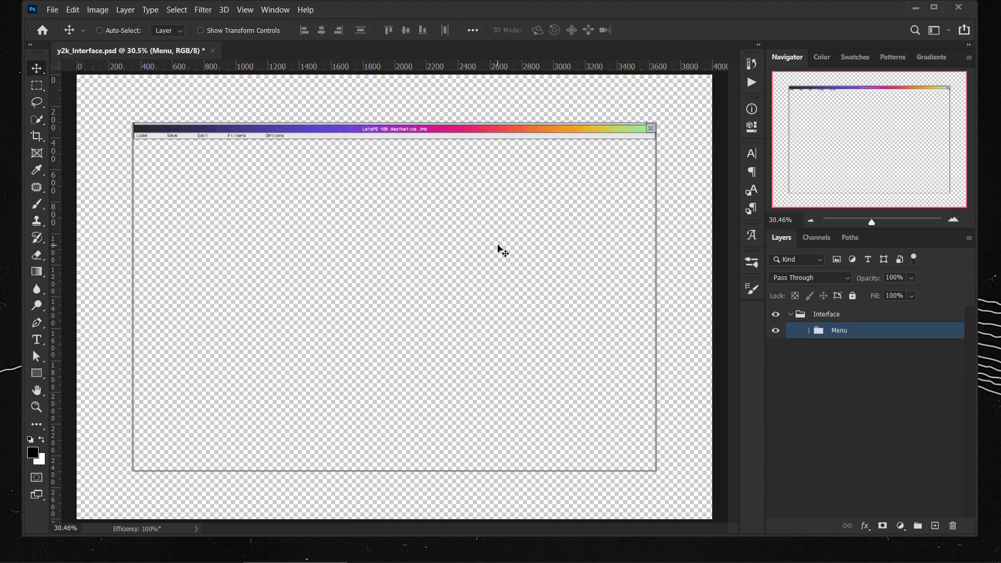
# Step: Check the document's pixel dimensions and resolution in the Image Size settings, closing them without changes
pyautogui.hotkey('ctrl', 'alt', 'i')
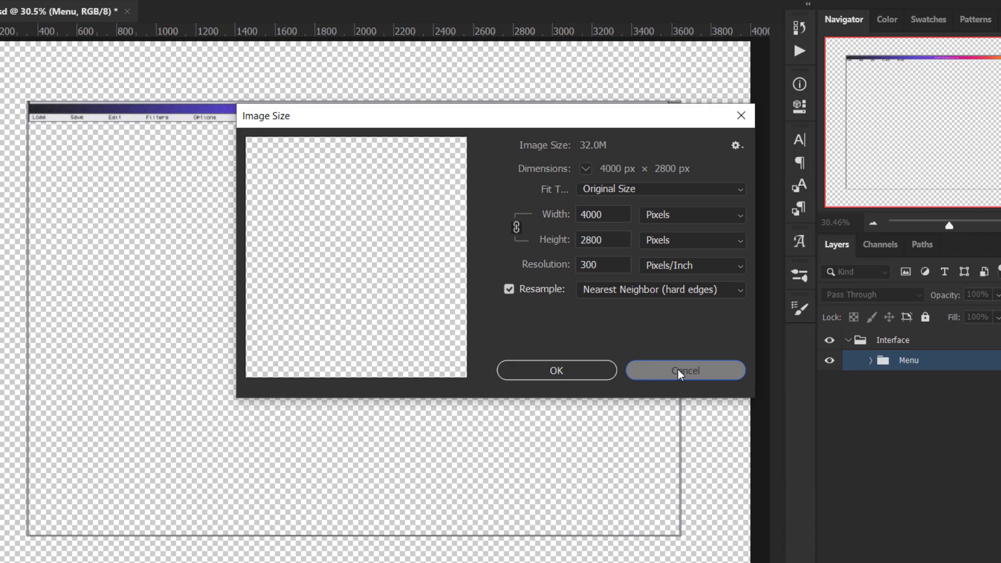
pyautogui.click(727, 412)
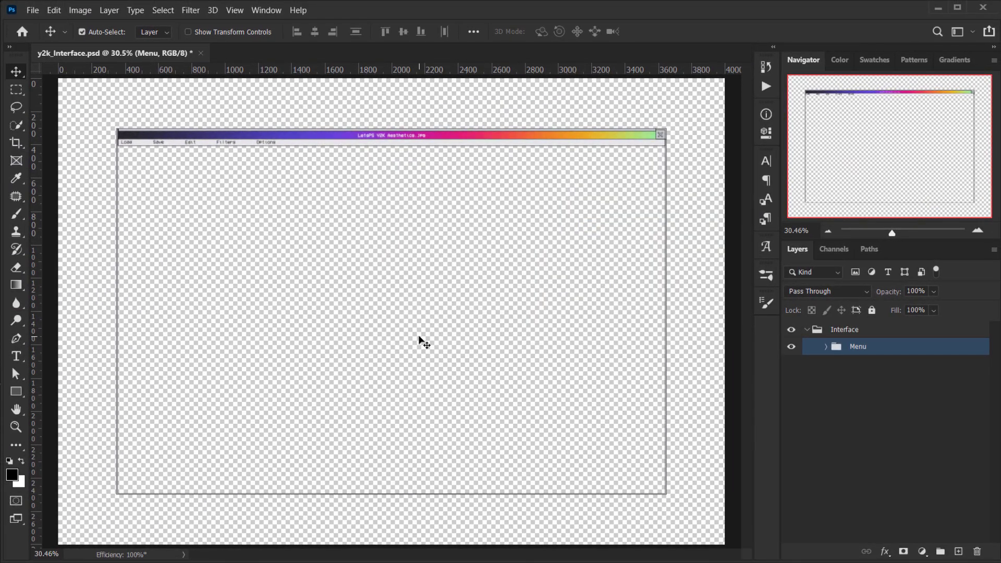
pyautogui.scroll(-1, 567, 346)
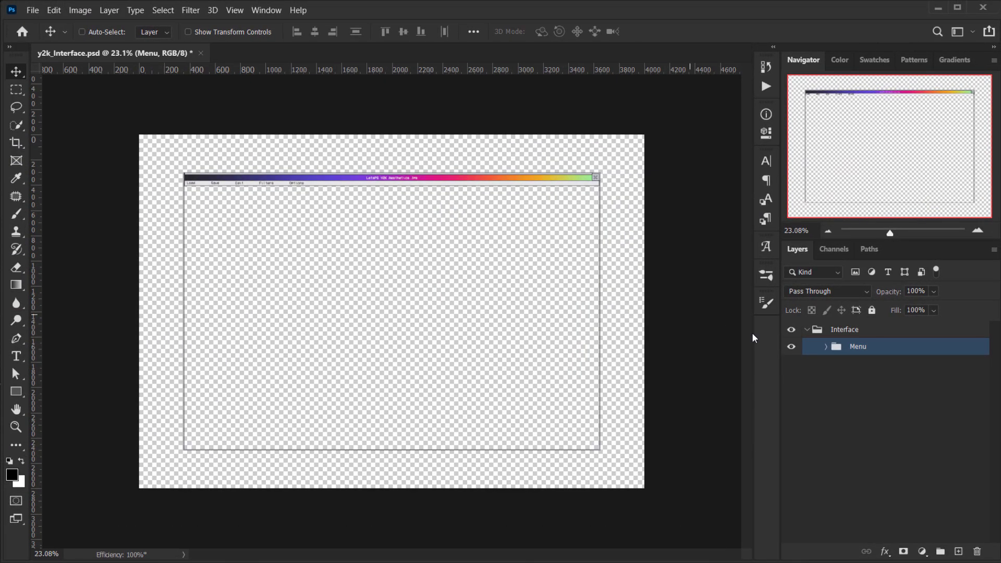
# Step: Collapse the Interface group in the layer stack
pyautogui.click(813, 335)
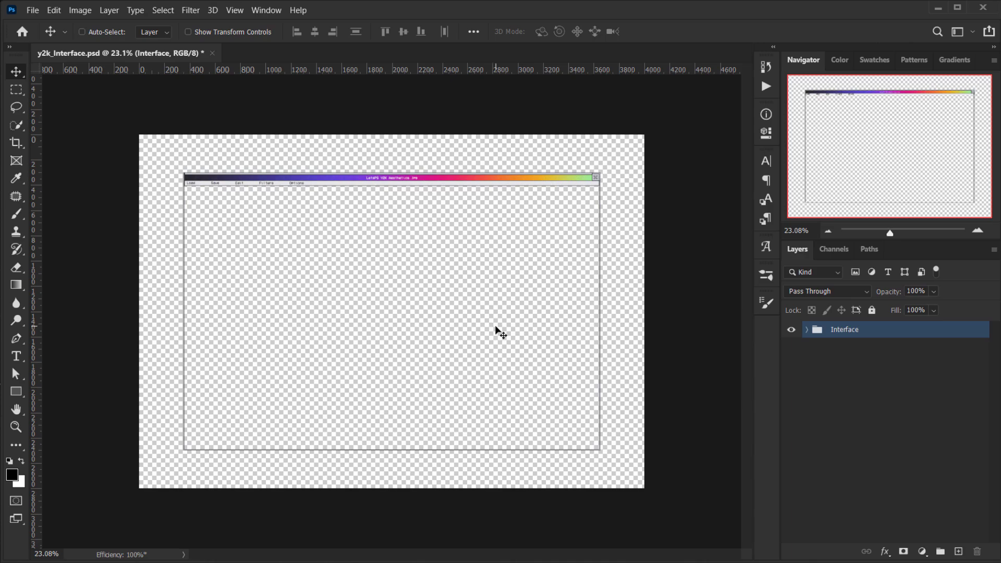
pyautogui.scroll(1, 501, 334)
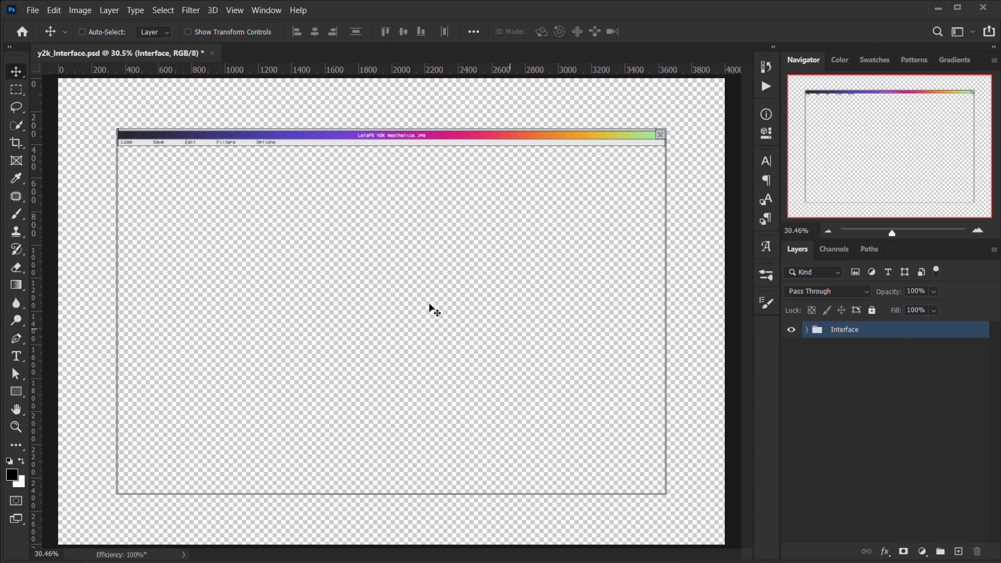
pyautogui.scroll(-2, 184, 271)
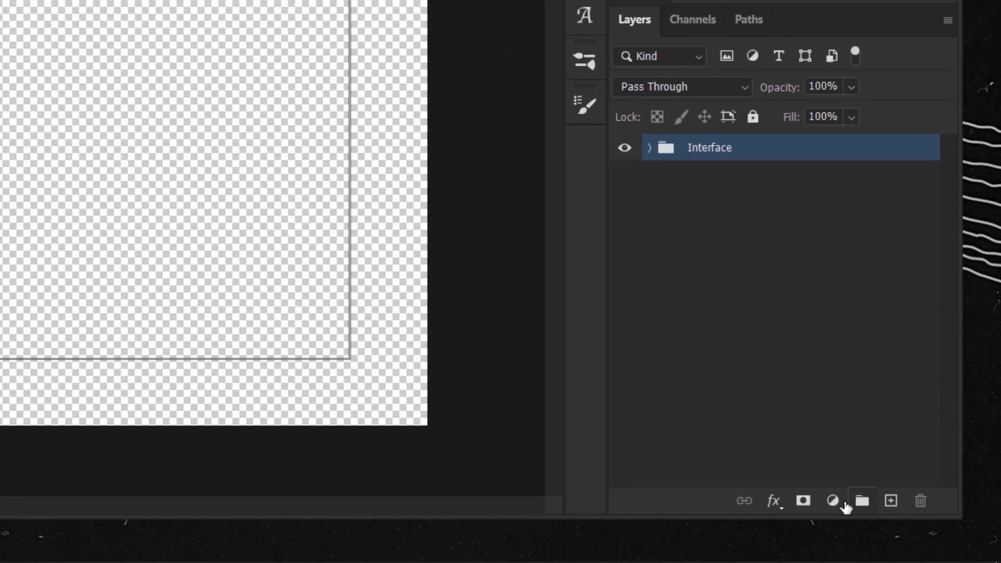
# Step: Add a Solid Color fill layer in blue #0e38c0 and place it below the Interface group
pyautogui.click(922, 552)
pyautogui.click(897, 151)
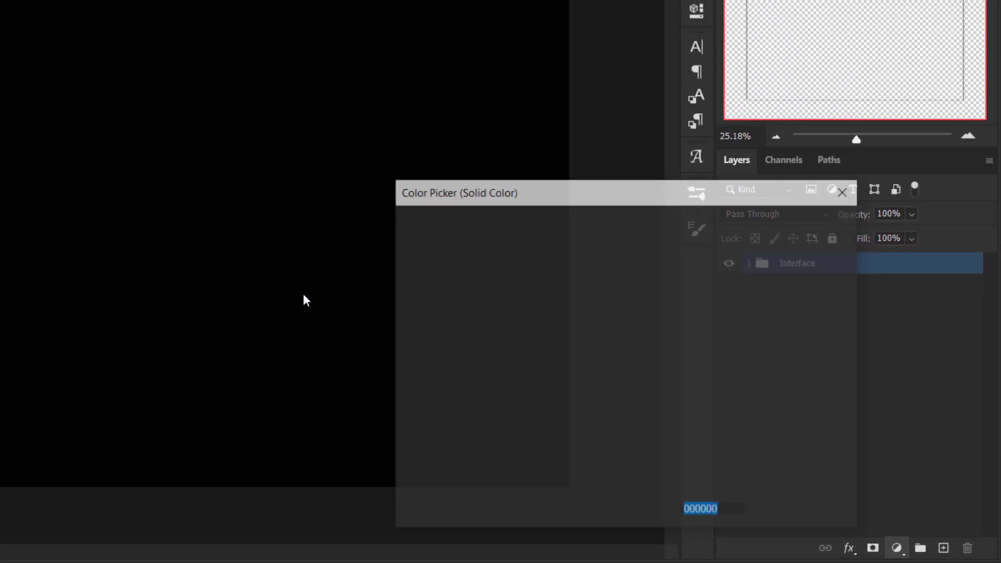
pyautogui.click(646, 352)
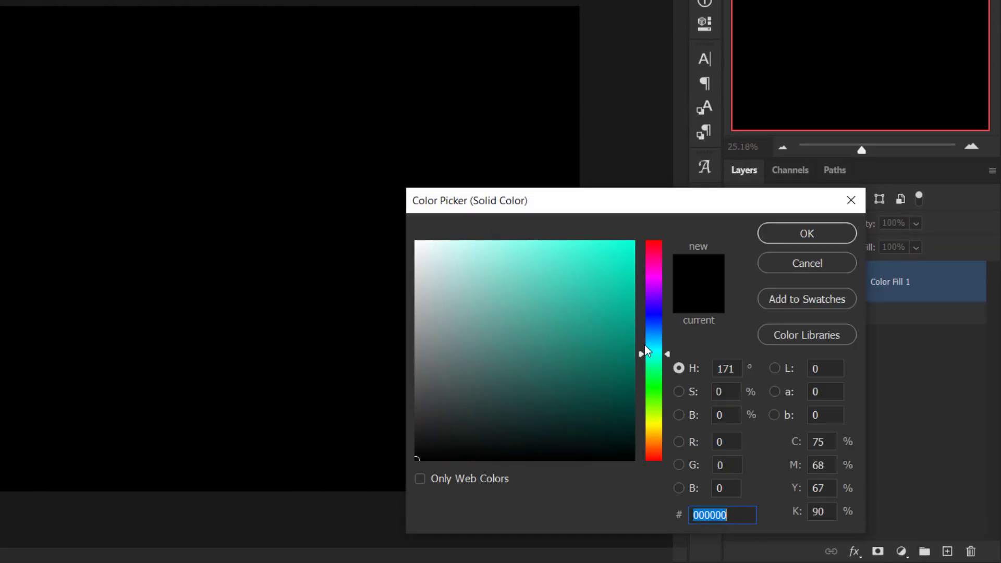
pyautogui.moveTo(644, 350); pyautogui.dragTo(646, 323)
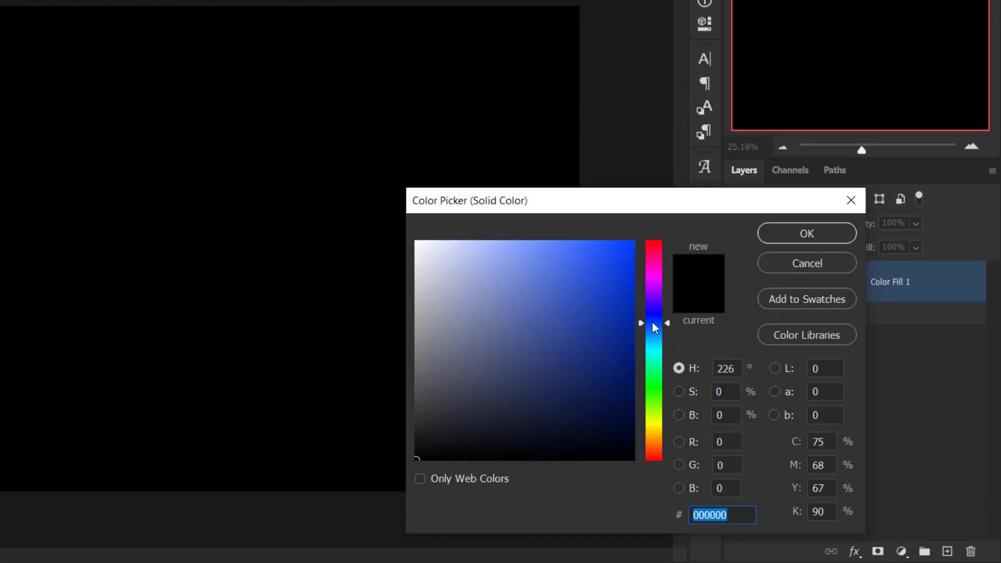
pyautogui.click(619, 295)
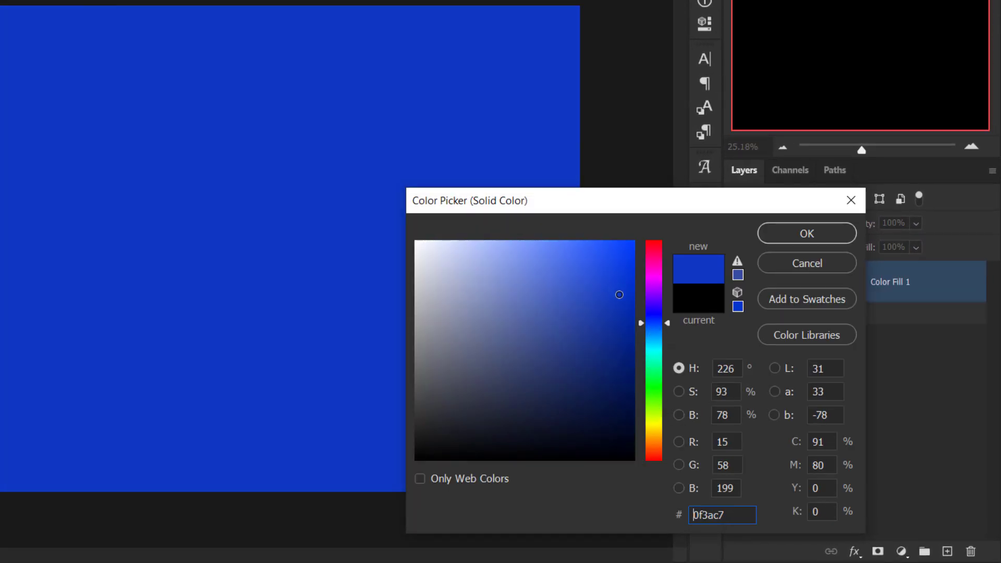
pyautogui.click(789, 234)
pyautogui.moveTo(900, 290); pyautogui.dragTo(897, 336)
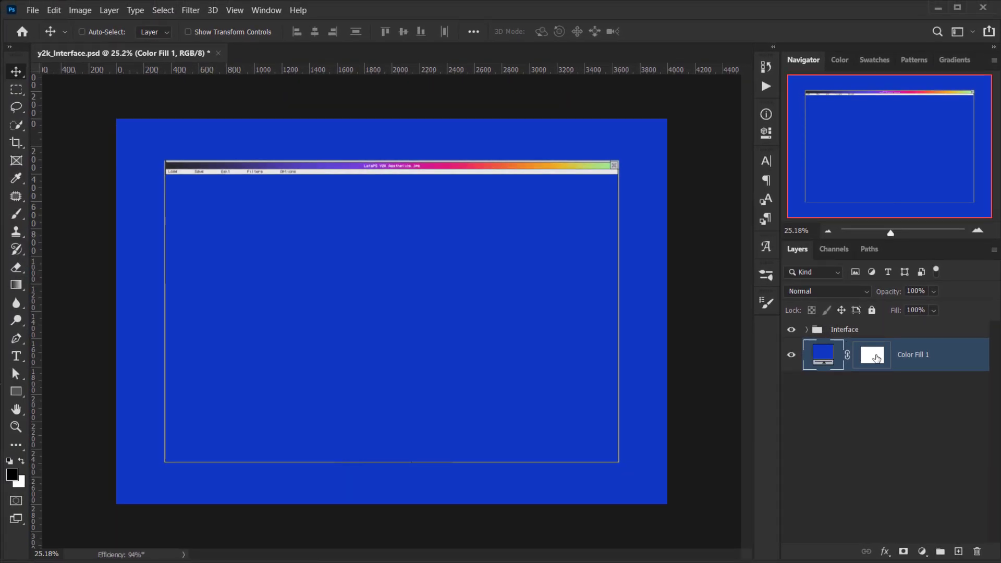
# Step: Delete the blue fill layer's mask and rename the layer to Color
pyautogui.moveTo(973, 560); pyautogui.dragTo(976, 552)
pyautogui.click(449, 230)
pyautogui.doubleClick(870, 360)
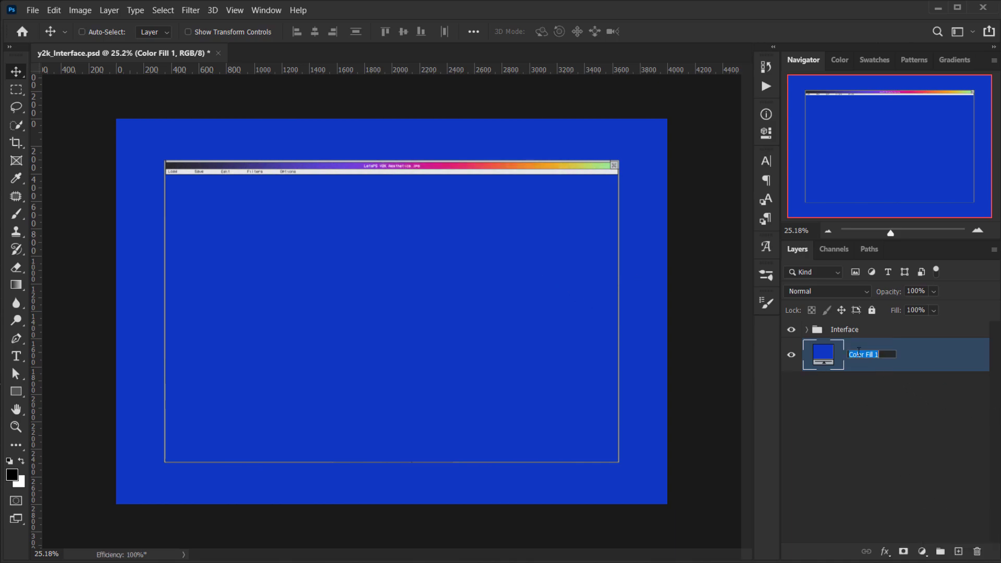
pyautogui.moveTo(865, 355); pyautogui.dragTo(949, 358)
pyautogui.press('Return')
# Step: Compare the canvas with the Interface group hidden and shown over the blue background
pyautogui.click(851, 331)
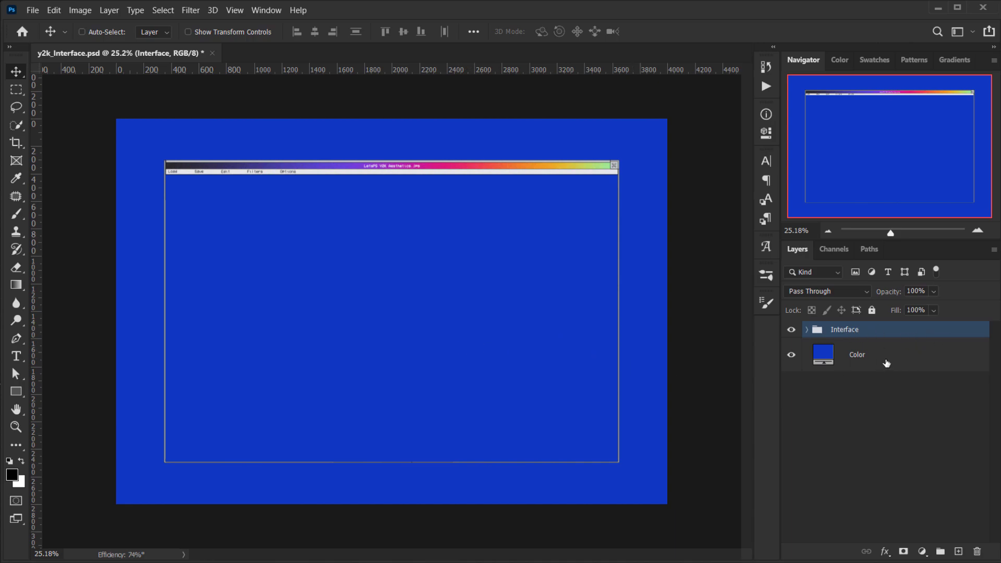
pyautogui.click(867, 357)
pyautogui.click(847, 332)
pyautogui.click(791, 329)
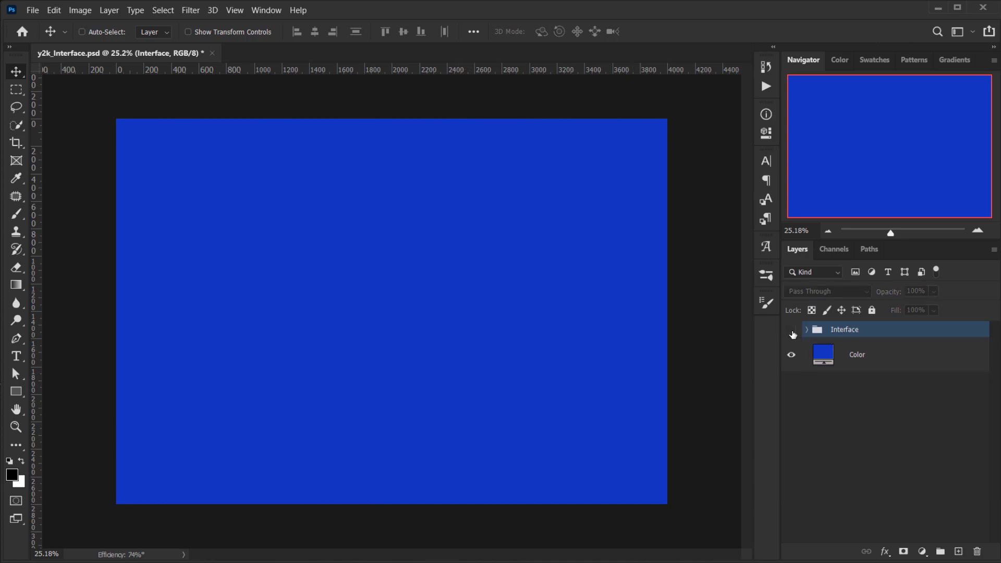
pyautogui.click(791, 329)
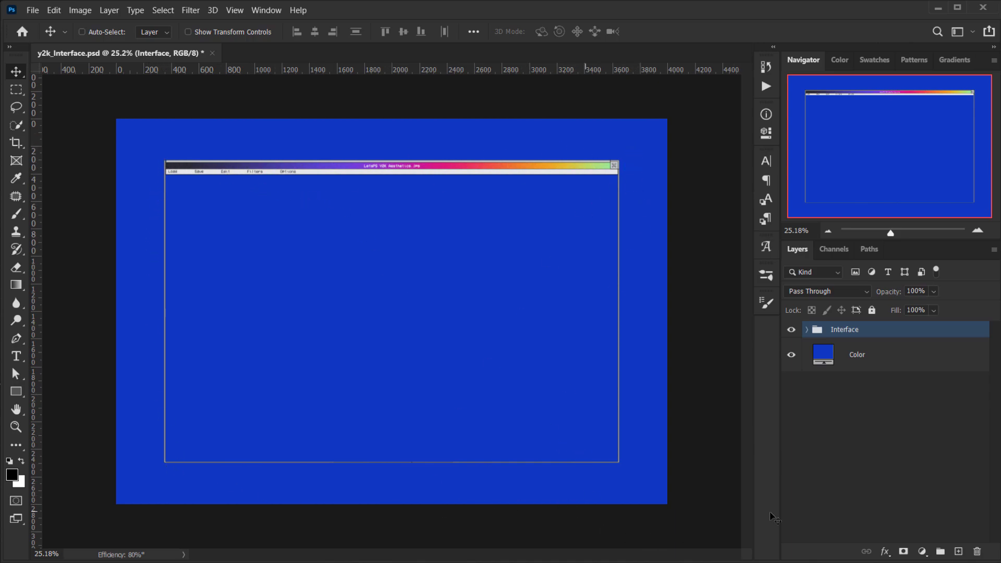
pyautogui.hotkey('ctrl', '+')
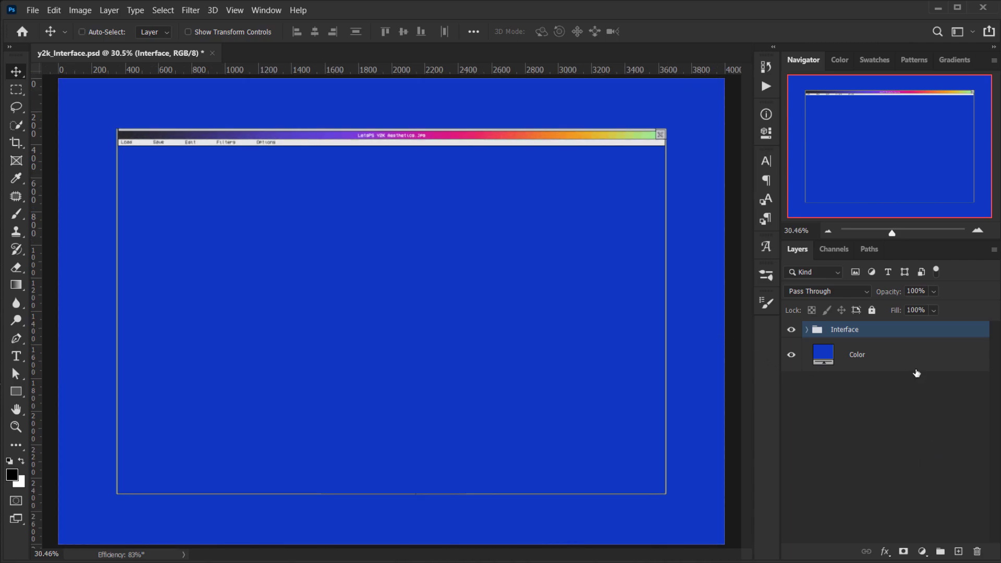
# Step: Place the cloudy sky photo from the project files into the document, directly above the Color layer
pyautogui.click(881, 365)
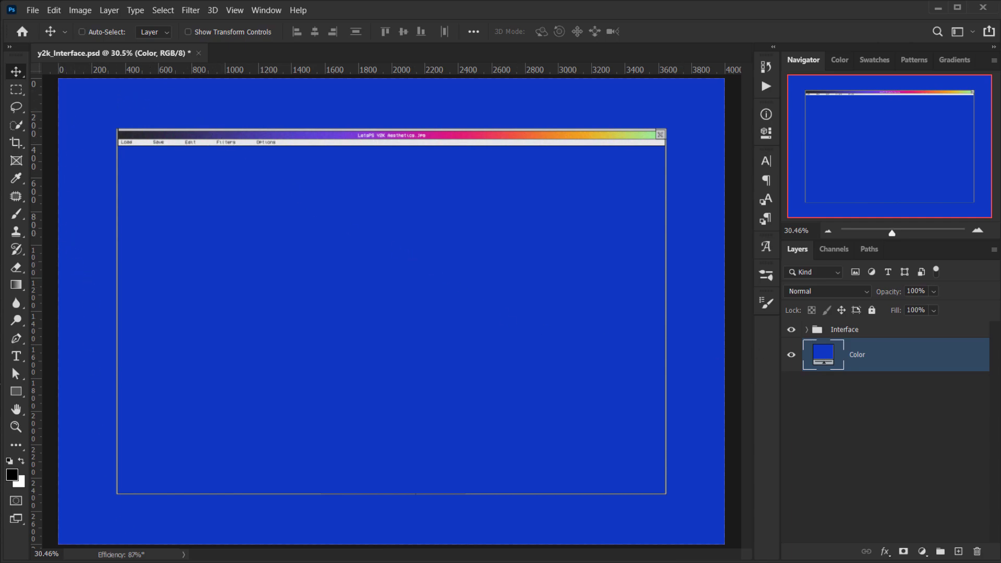
pyautogui.hotkey('alt', 'Tab')
pyautogui.click(808, 404)
pyautogui.moveTo(808, 404); pyautogui.dragTo(691, 517)
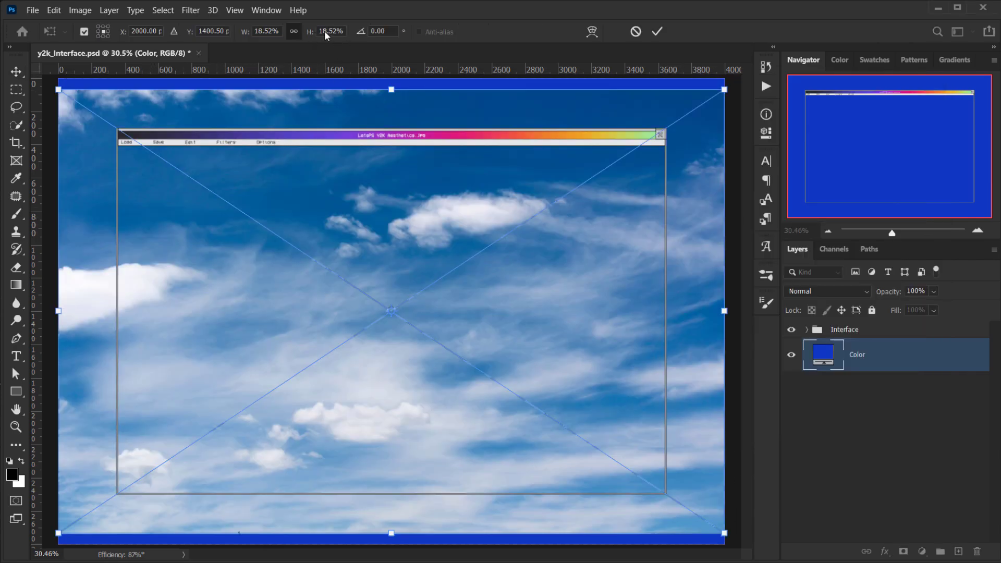
# Step: Scale the sky photo to 19.52% to cover the canvas and set its blend mode to Linear Dodge (Add)
pyautogui.click(326, 35)
pyautogui.press('Up')
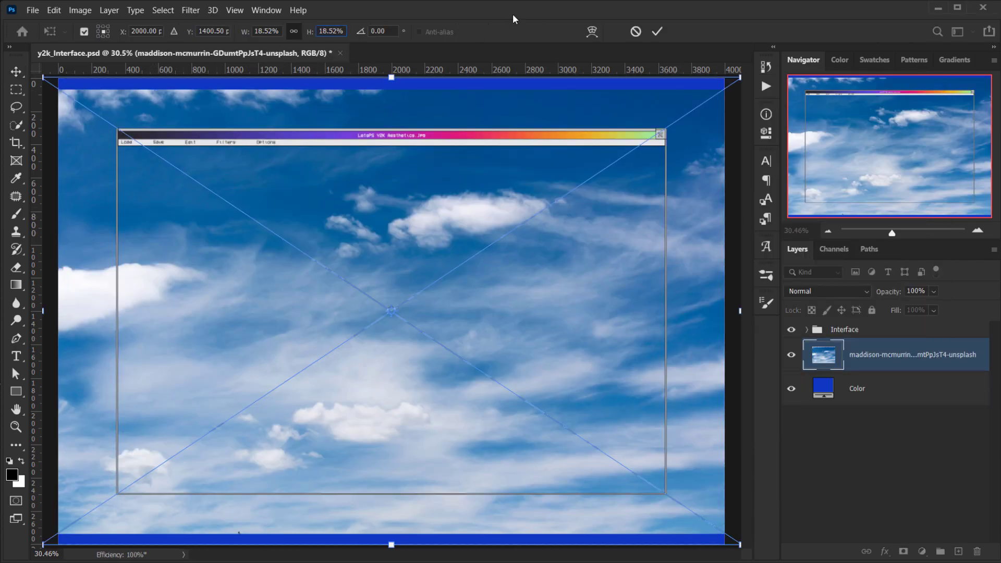
pyautogui.press('Return')
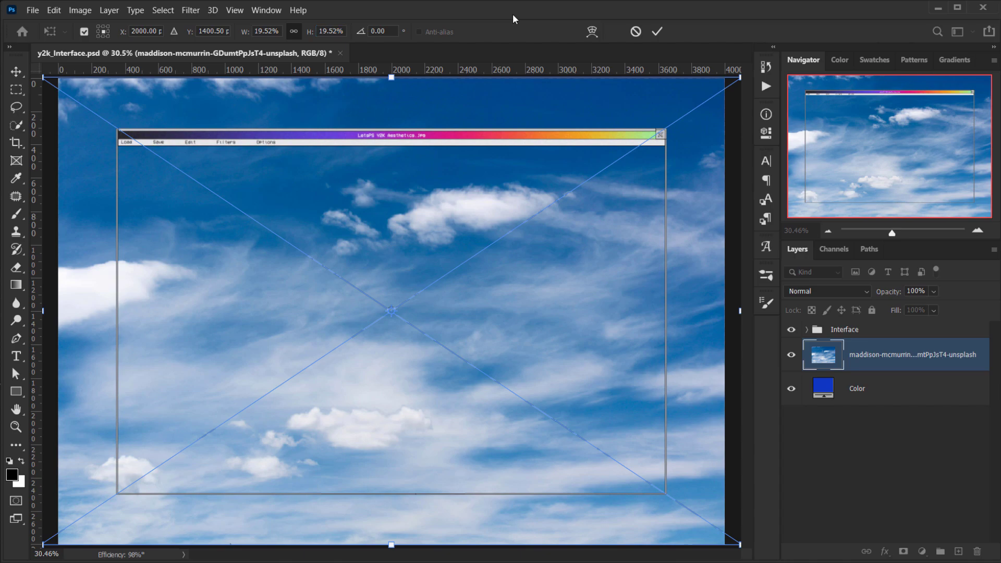
pyautogui.press('Return')
pyautogui.click(827, 292)
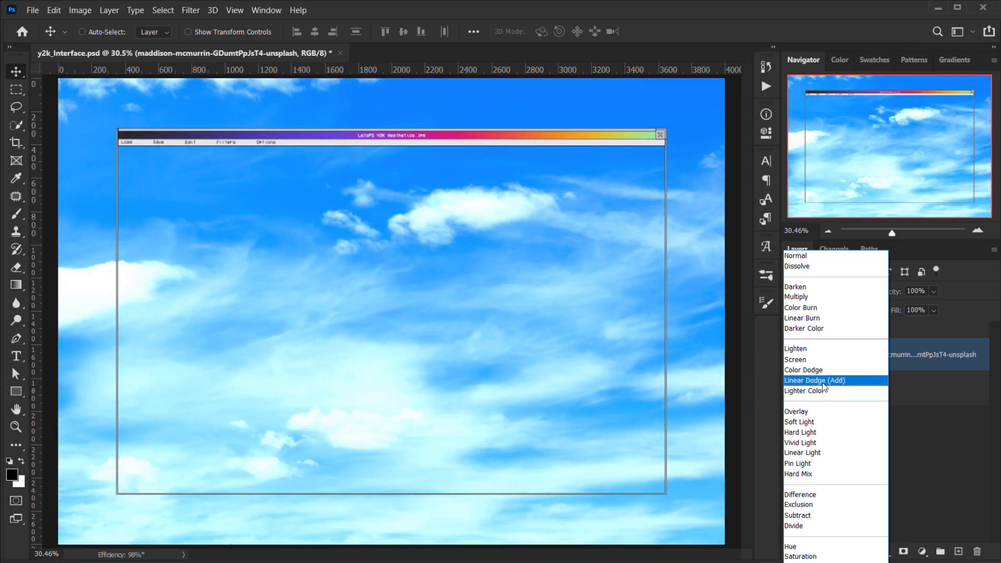
pyautogui.click(801, 381)
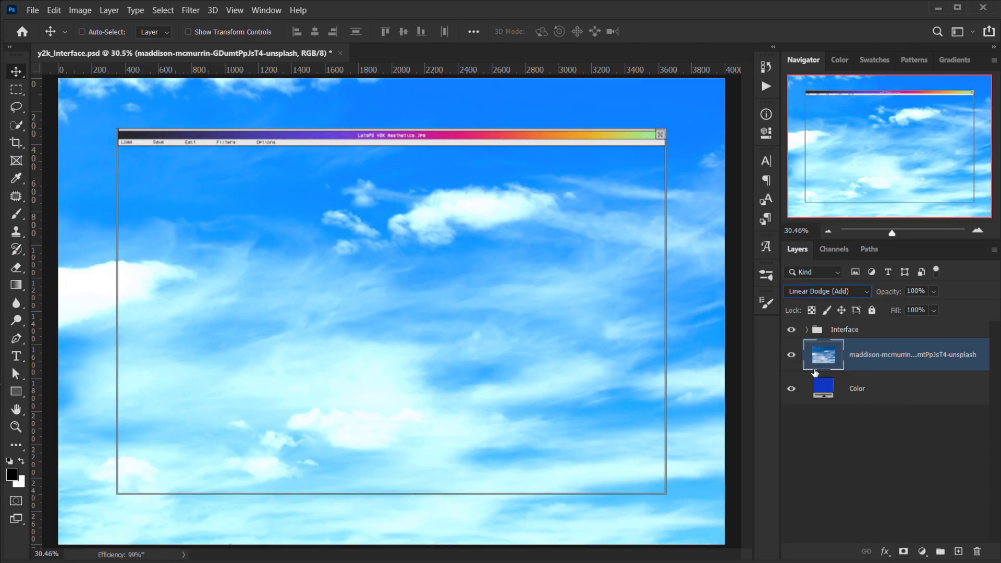
# Step: Change the Color fill layer to a bright purple, #b305df
pyautogui.click(886, 396)
pyautogui.doubleClick(825, 389)
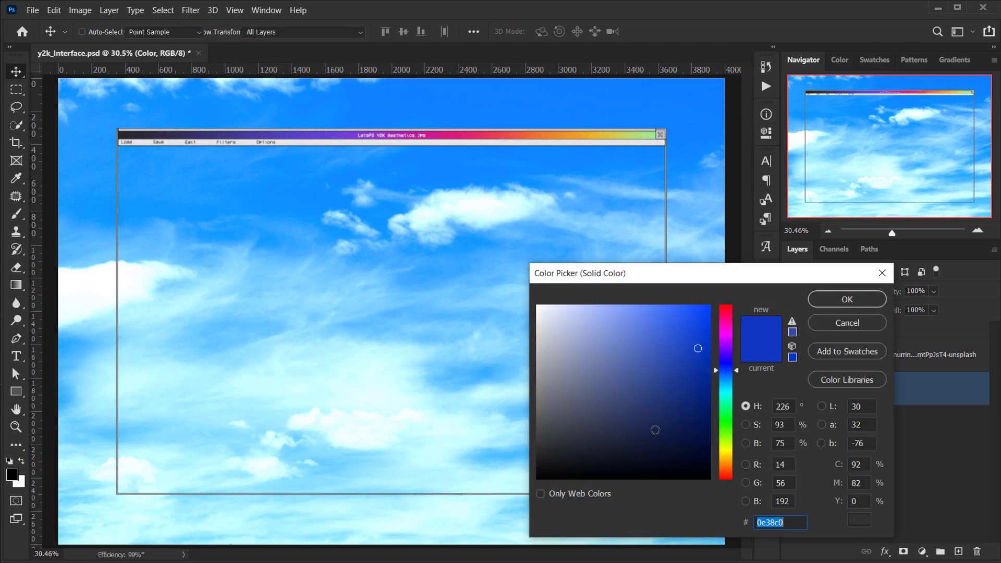
pyautogui.moveTo(678, 388)
pyautogui.mouseDown()
pyautogui.moveTo(691, 328)
pyautogui.moveTo(730, 352)
pyautogui.moveTo(728, 333)
pyautogui.moveTo(731, 349)
pyautogui.moveTo(730, 332)
pyautogui.moveTo(703, 308)
pyautogui.moveTo(731, 345)
pyautogui.moveTo(729, 332)
pyautogui.moveTo(724, 339)
pyautogui.mouseUp()
pyautogui.click(727, 330)
pyautogui.click(707, 326)
pyautogui.click(869, 307)
pyautogui.press('v')
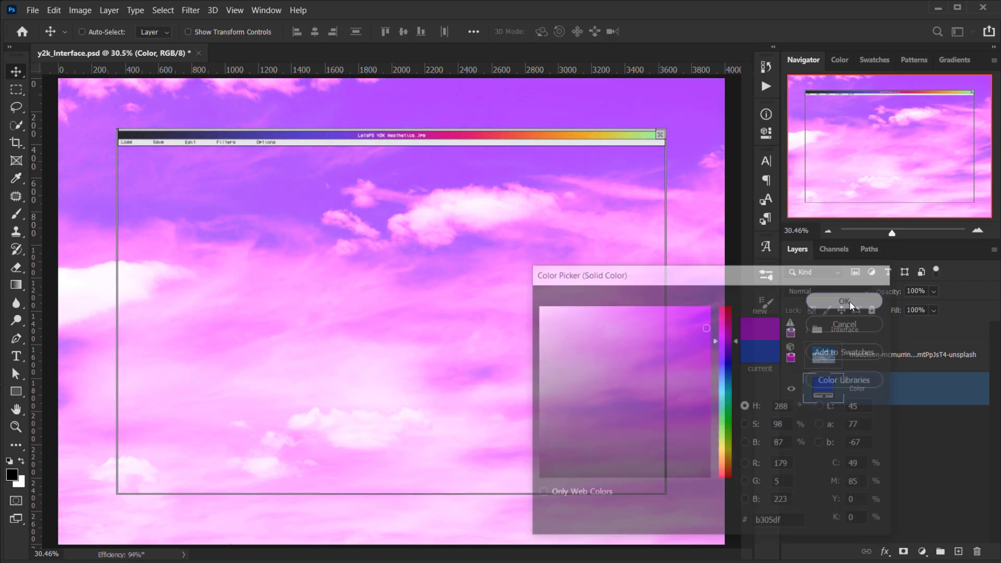
pyautogui.scroll(-4, 401, 297)
pyautogui.scroll(2, 400, 339)
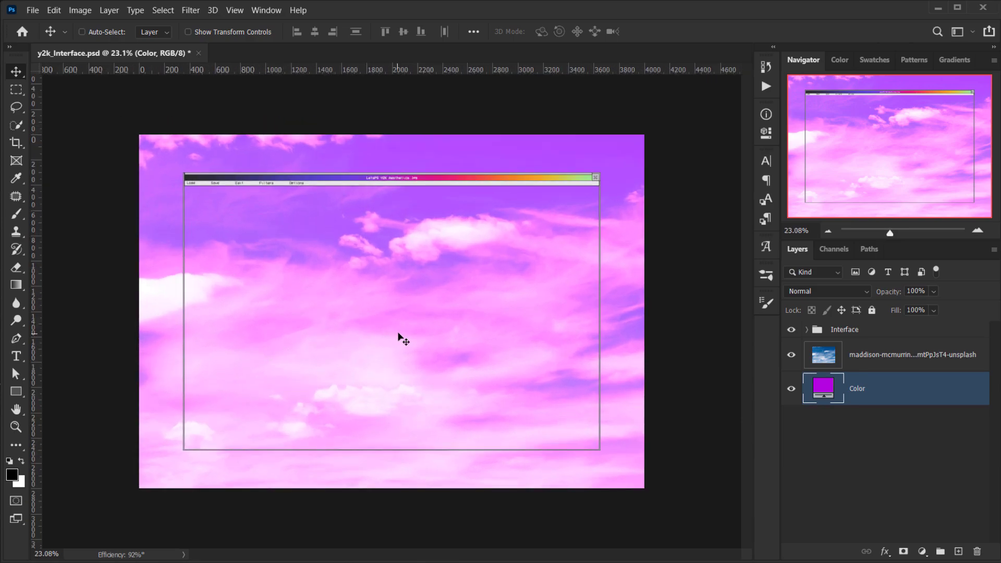
pyautogui.scroll(2, 400, 339)
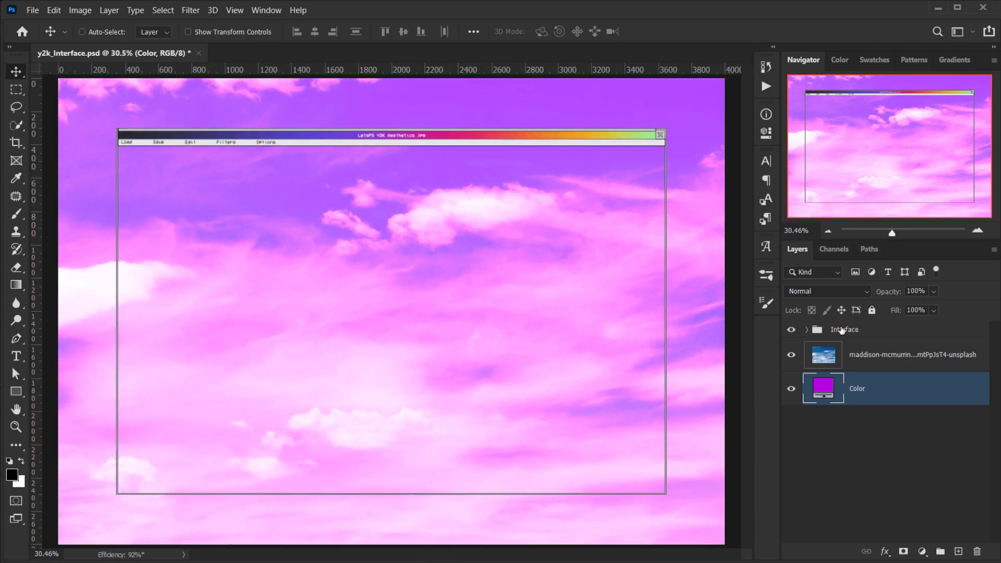
# Step: Make a rectangular selection covering the interface window's frame, from the title bar's lower part down to the frame's bottom edge
pyautogui.click(842, 330)
pyautogui.scroll(-1, 171, 398)
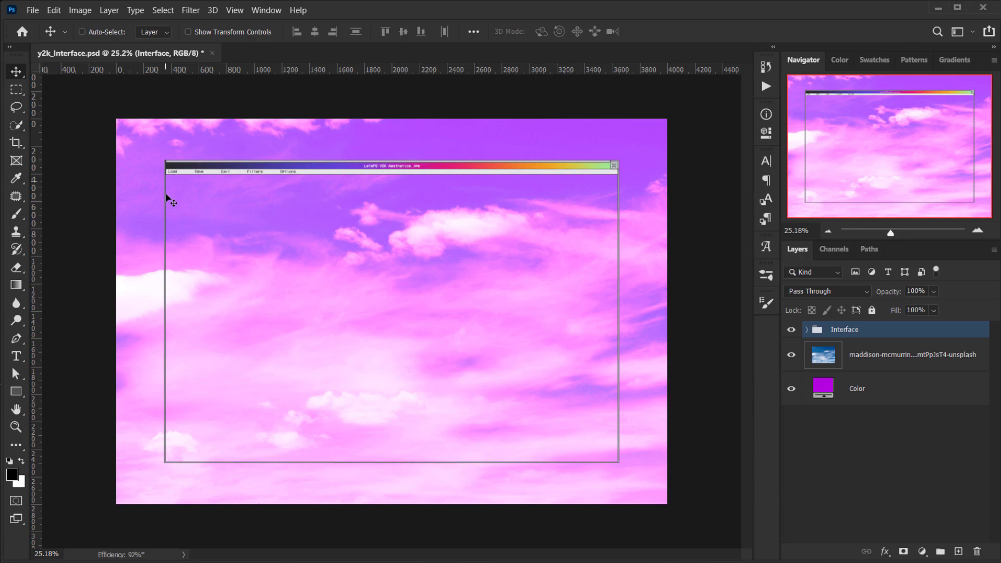
pyautogui.click(16, 90)
pyautogui.click(74, 91)
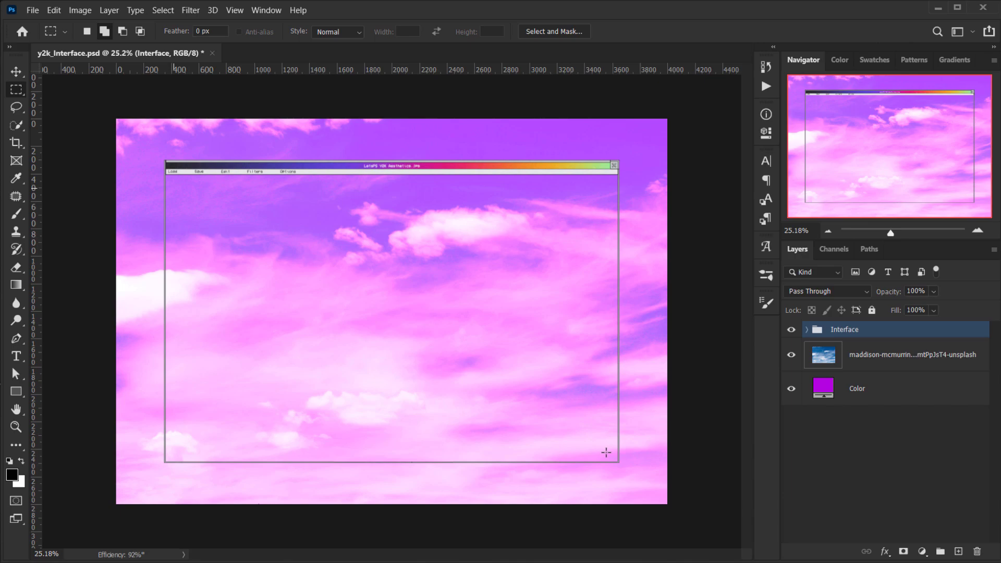
pyautogui.moveTo(610, 452); pyautogui.dragTo(619, 460)
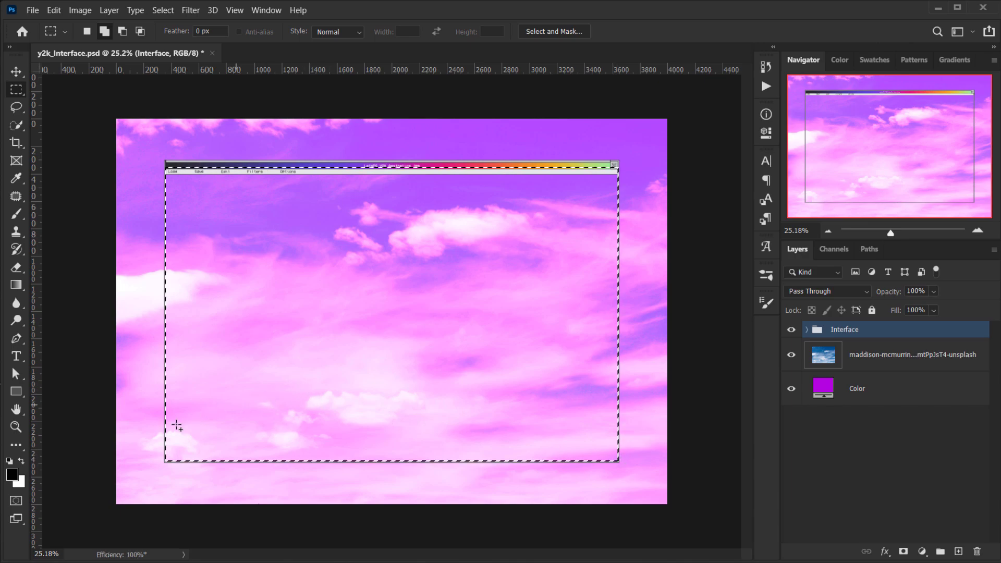
pyautogui.scroll(5, 355, 327)
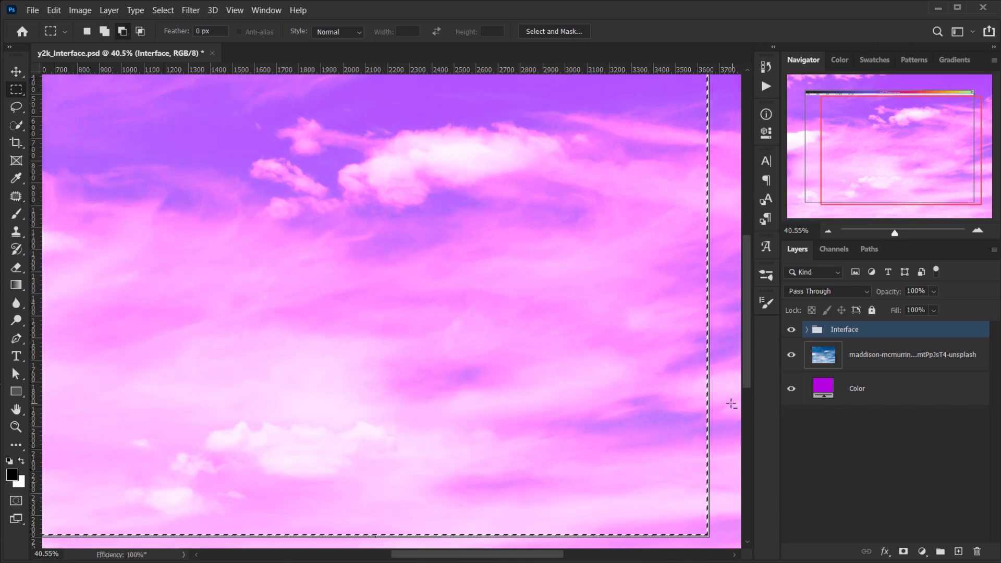
pyautogui.scroll(-2, 696, 411)
pyautogui.scroll(-1, 642, 425)
# Step: Create a new layer directly above the sky photo and name it Image
pyautogui.click(894, 355)
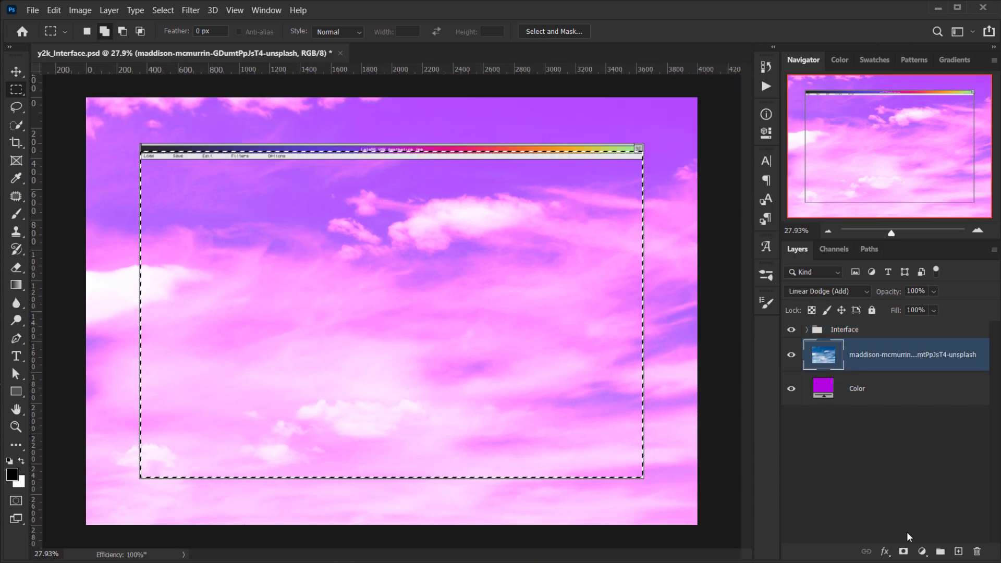
pyautogui.click(958, 550)
pyautogui.doubleClick(859, 355)
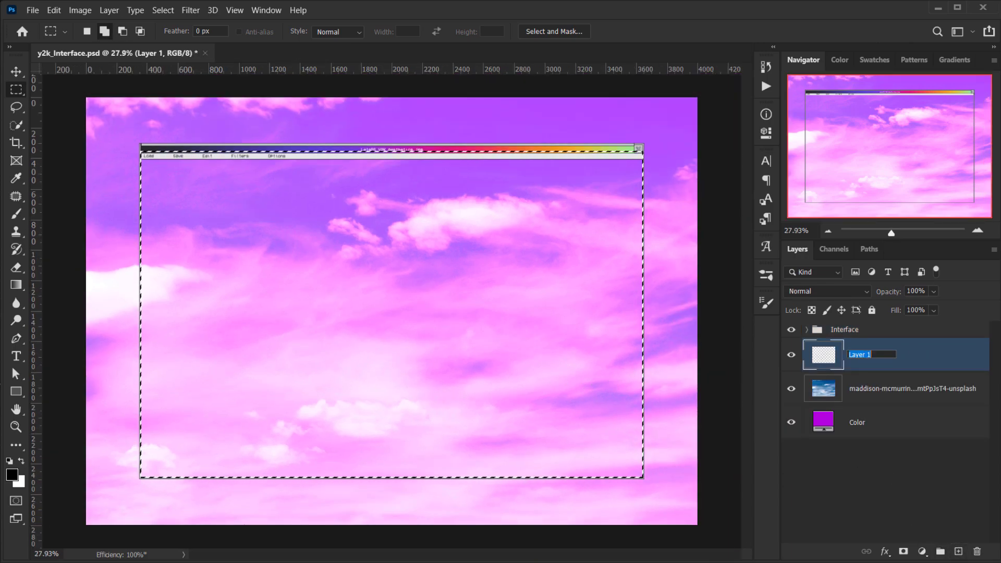
pyautogui.write('Image')
pyautogui.press('Return')
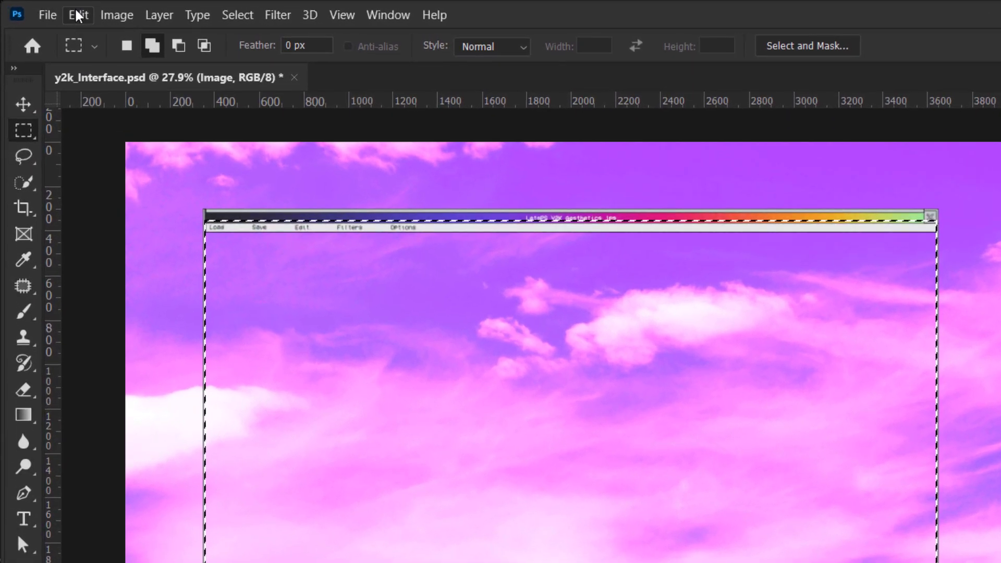
# Step: Fill the selection on the Image layer with black at 100% opacity and deselect
pyautogui.click(54, 10)
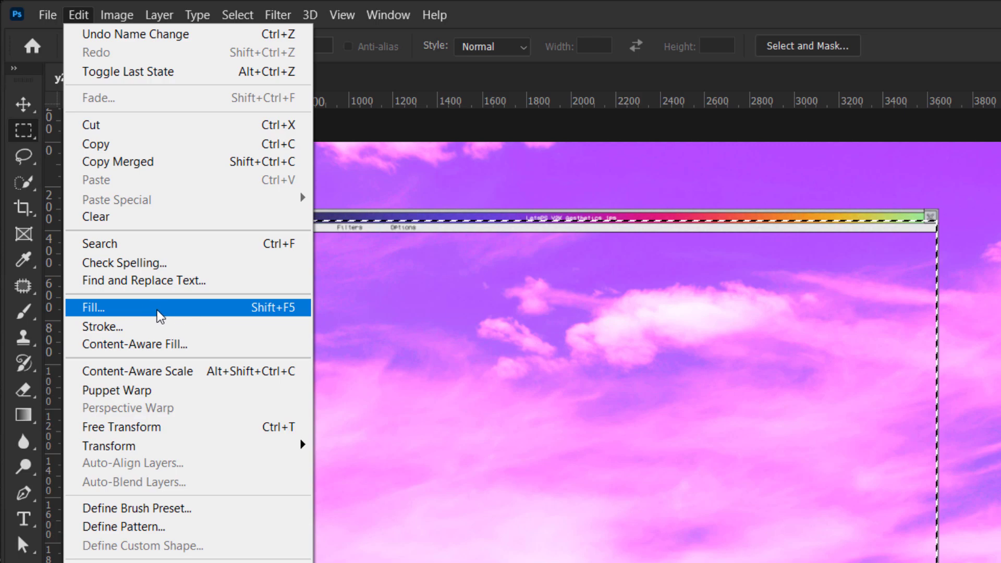
pyautogui.click(156, 313)
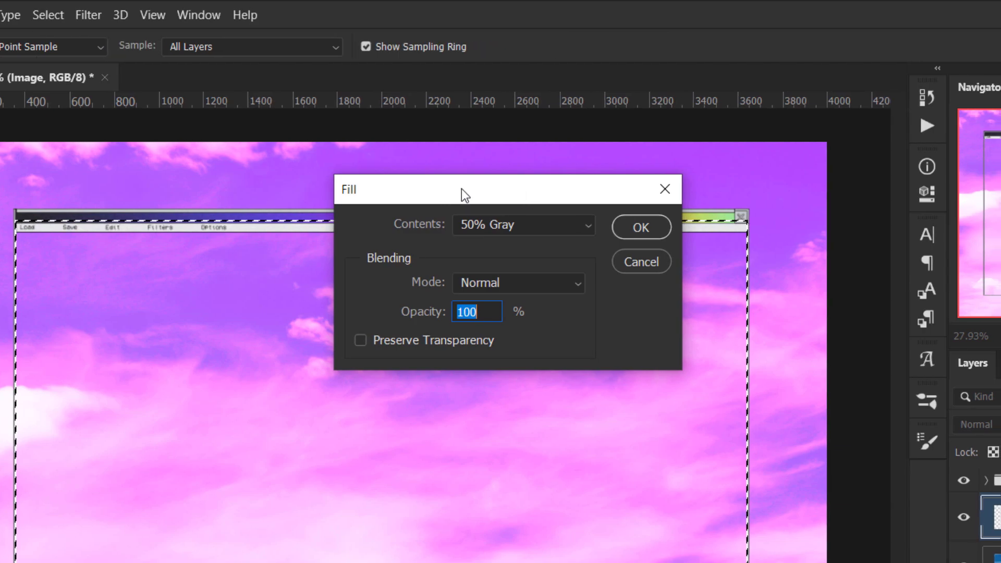
pyautogui.click(487, 225)
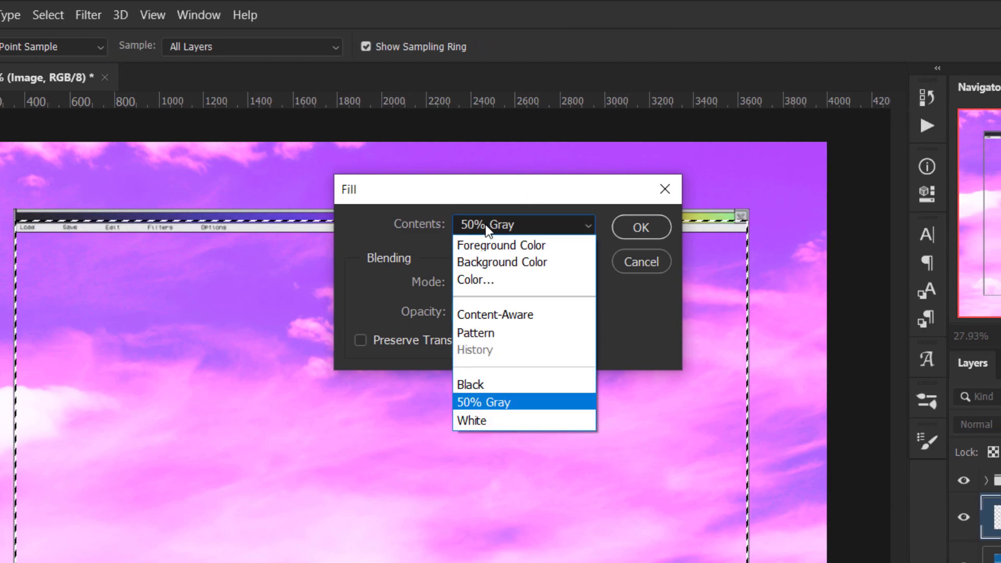
pyautogui.click(473, 385)
pyautogui.click(649, 229)
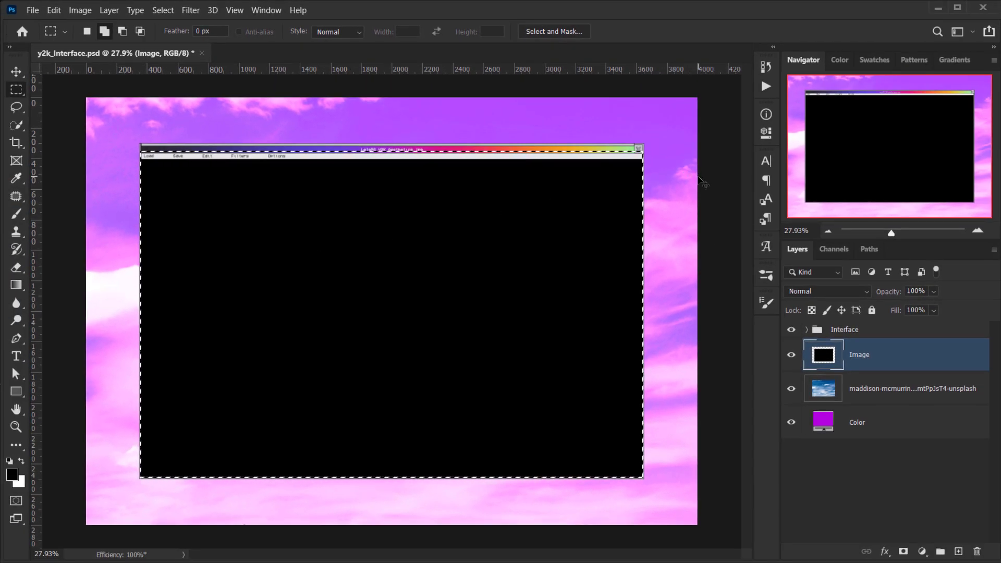
pyautogui.hotkey('ctrl', 'd')
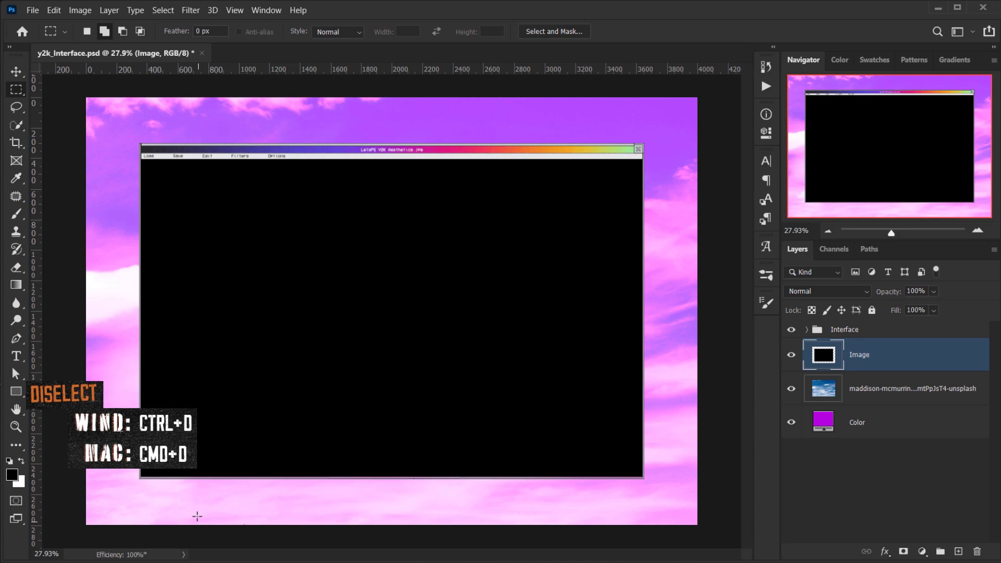
pyautogui.scroll(5, 193, 505)
pyautogui.scroll(-5, 201, 478)
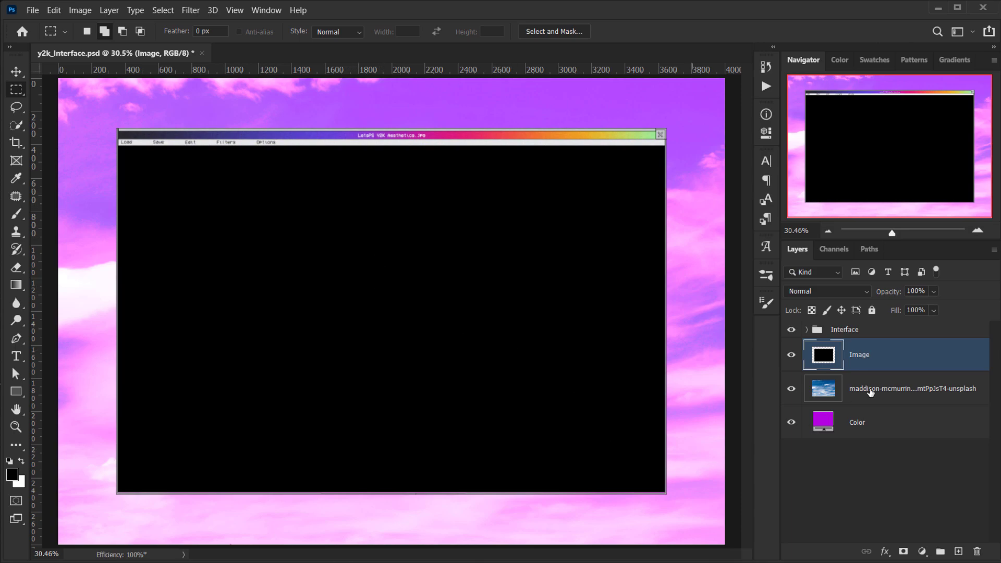
# Step: Convert the Image layer to a smart object and open its contents for editing
pyautogui.rightClick(907, 359)
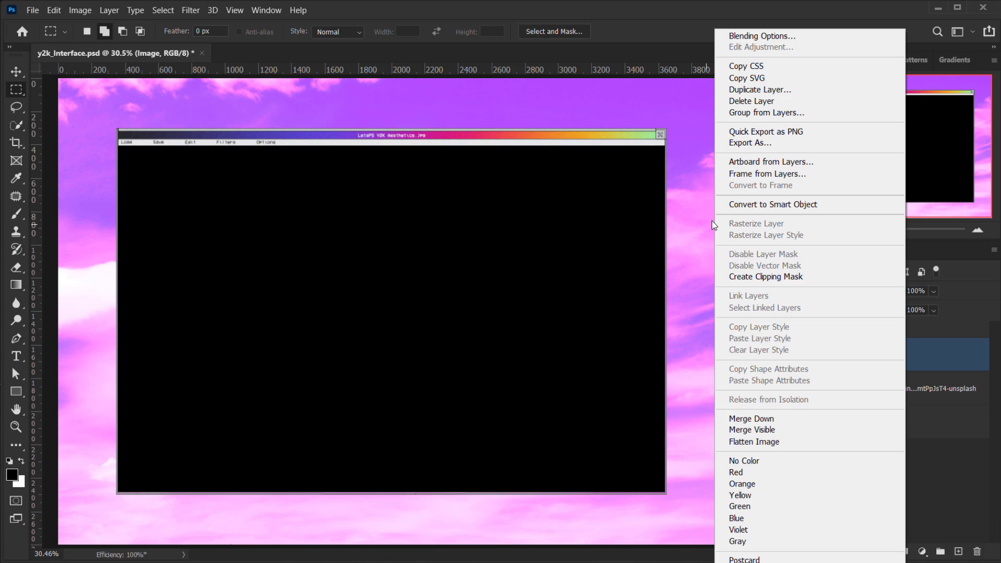
pyautogui.click(769, 205)
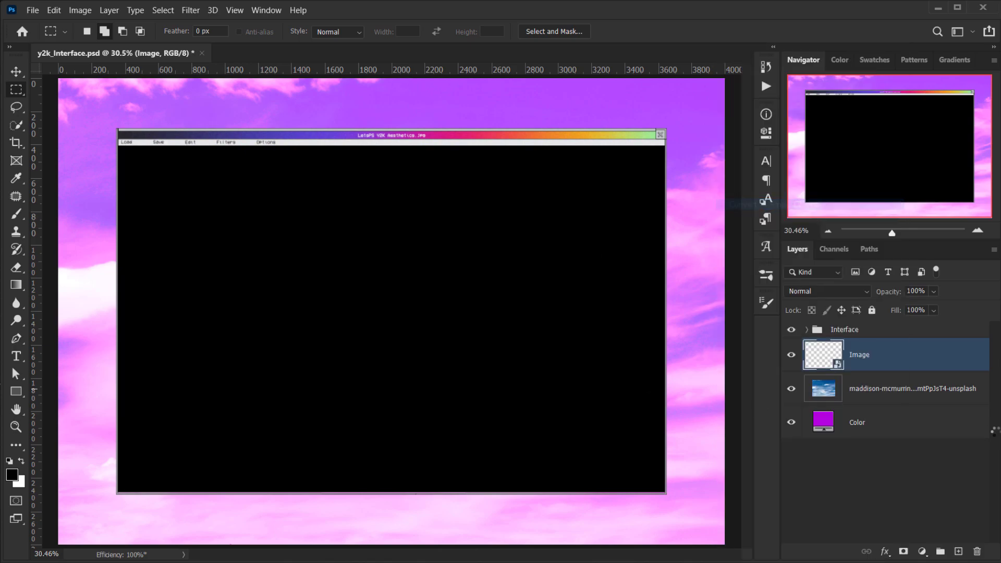
pyautogui.rightClick(890, 358)
pyautogui.click(813, 165)
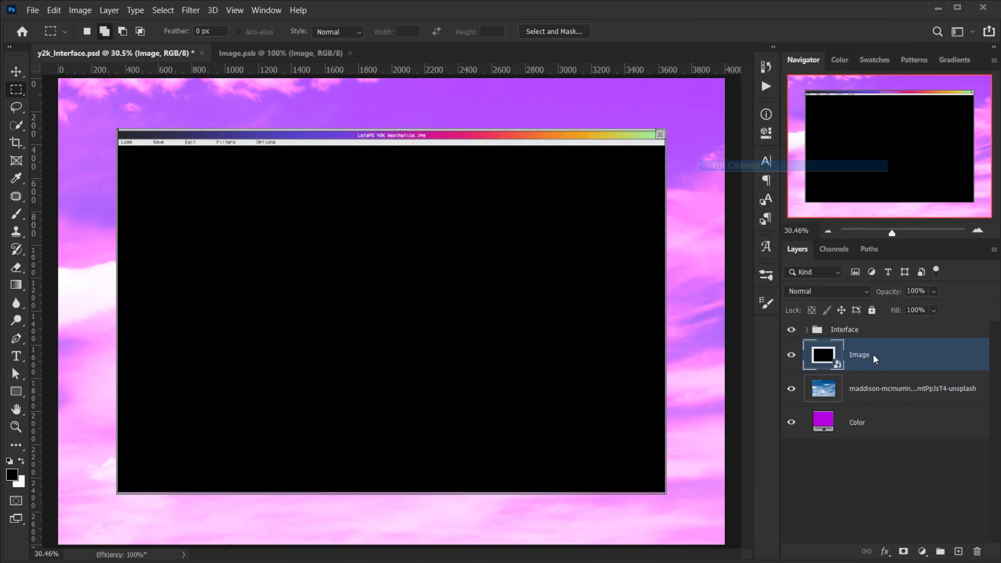
# Step: Place the green subway portrait from the project folder into Image.psb, scale it to 22.35% to cover the canvas, then save and close the file
pyautogui.hotkey('alt', 'Tab')
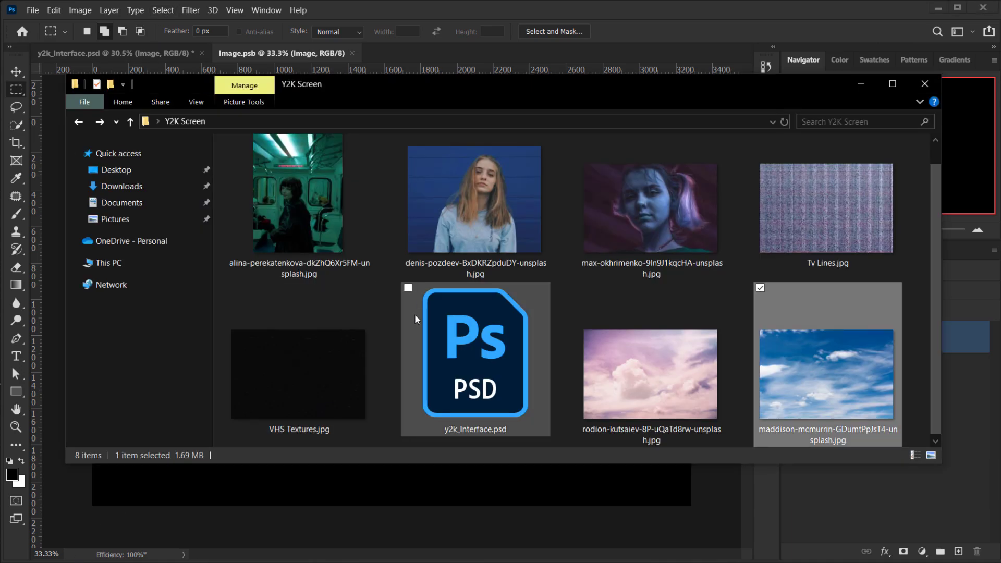
pyautogui.moveTo(293, 212); pyautogui.dragTo(375, 491)
pyautogui.moveTo(310, 31)
pyautogui.mouseDown()
pyautogui.moveTo(327, 40)
pyautogui.moveTo(317, 36)
pyautogui.mouseUp()
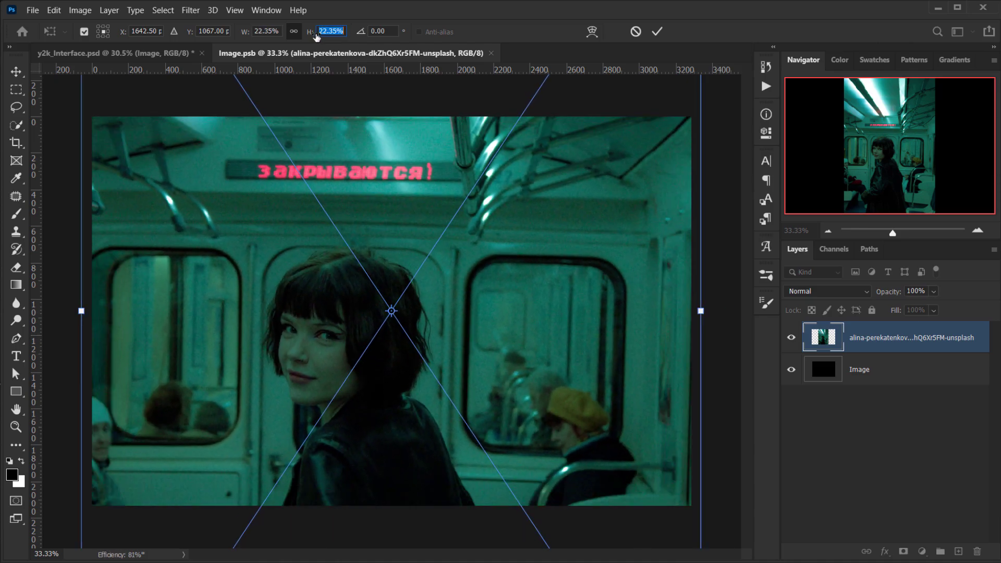
pyautogui.press('Return')
pyautogui.press('m')
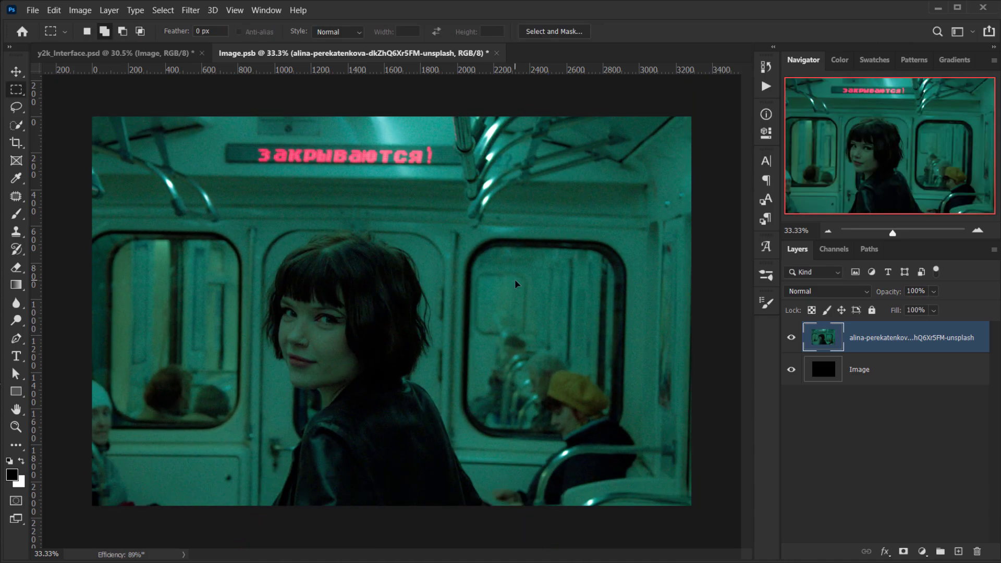
pyautogui.click(496, 53)
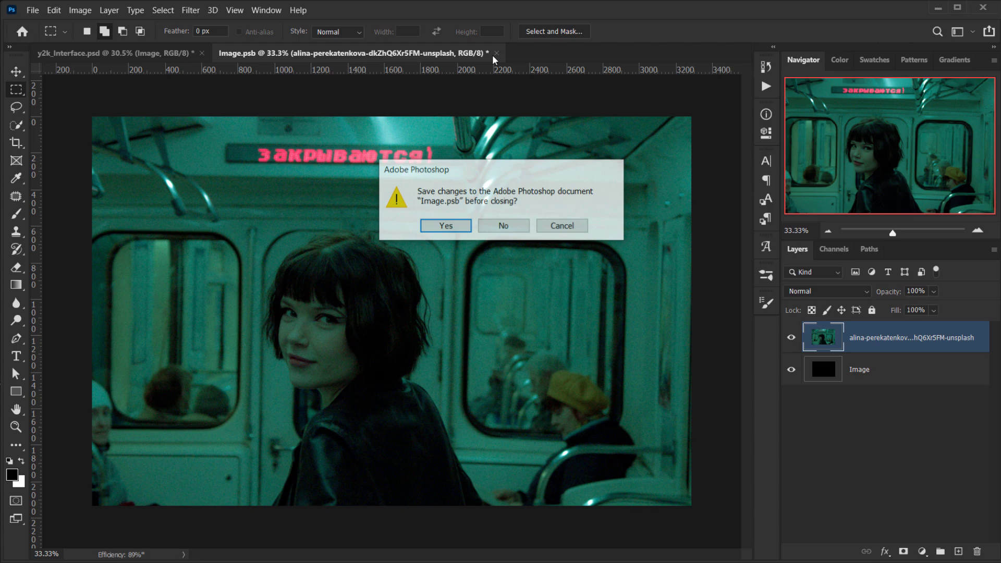
pyautogui.click(443, 226)
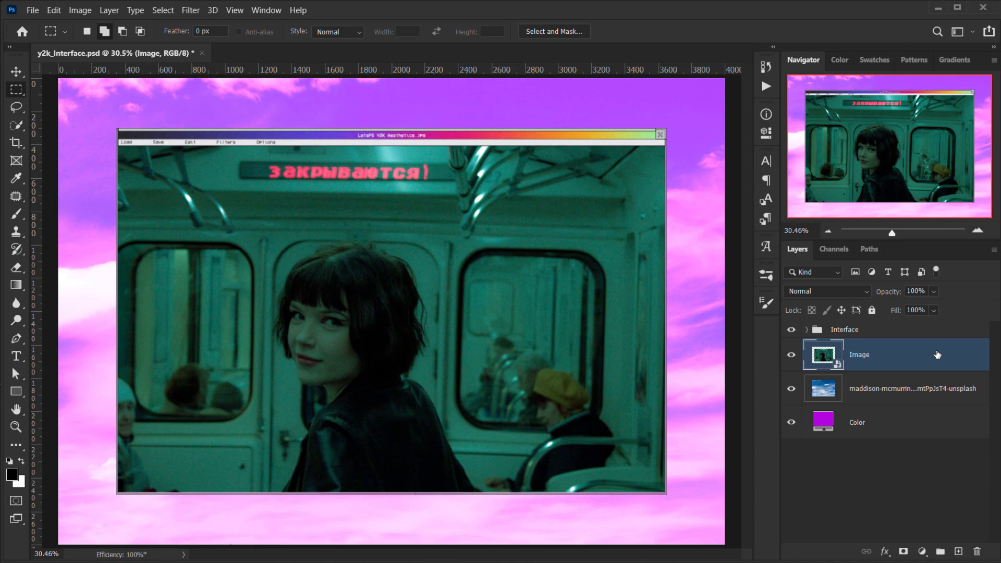
# Step: Duplicate the Image smart object and rename the copy Glow
pyautogui.hotkey('ctrl', 'j')
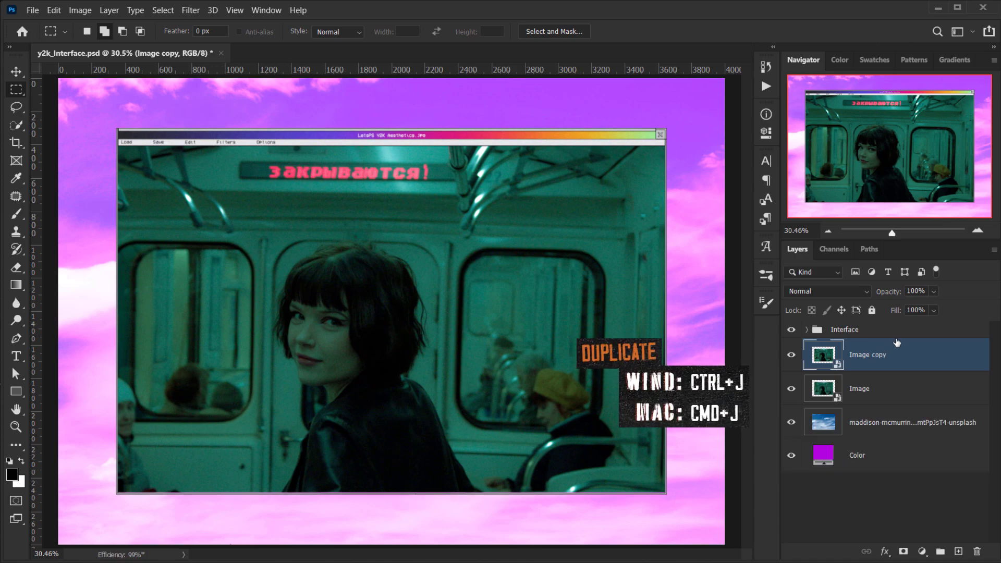
pyautogui.doubleClick(879, 356)
pyautogui.write('G')
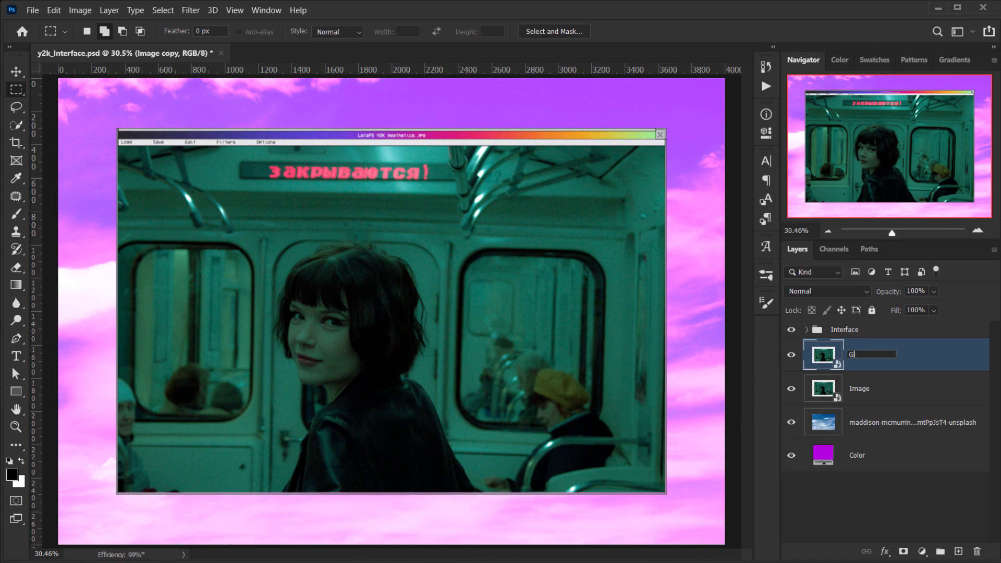
pyautogui.write('low')
pyautogui.press('Return')
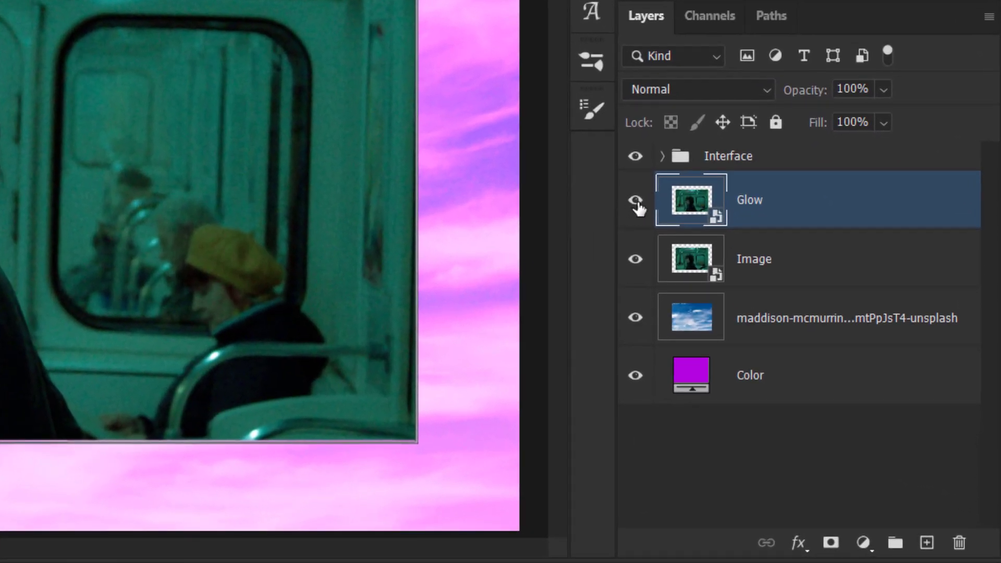
# Step: Hide the Glow layer, apply a Gaussian Blur with a 3-pixel radius to the Image layer, and collapse its filter list
pyautogui.click(635, 201)
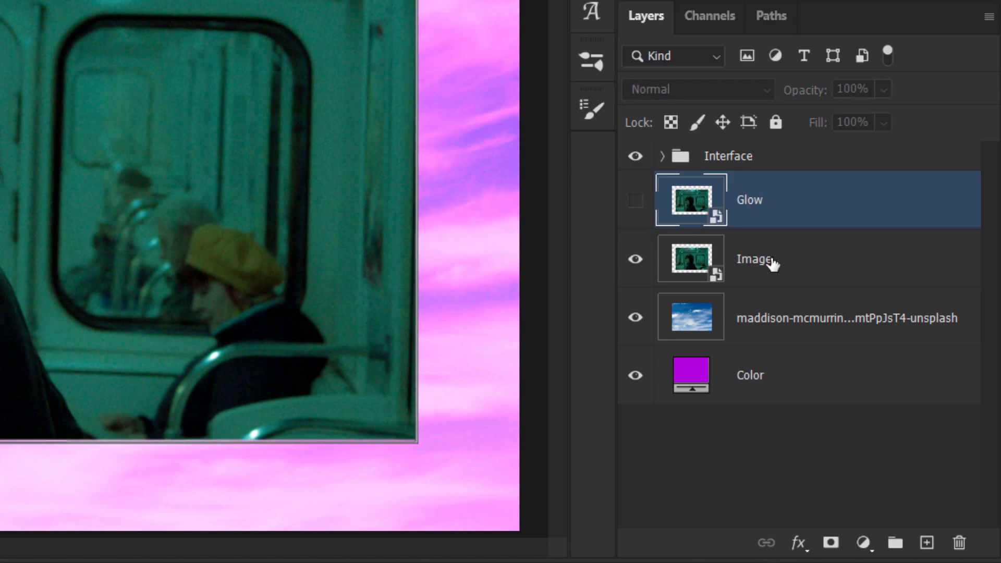
pyautogui.click(769, 263)
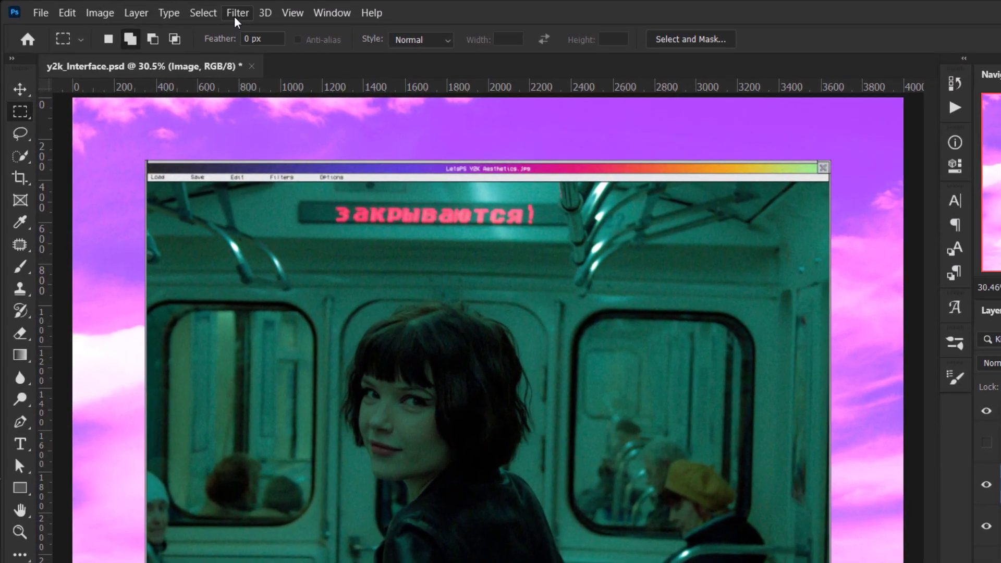
pyautogui.click(190, 10)
pyautogui.moveTo(331, 239)
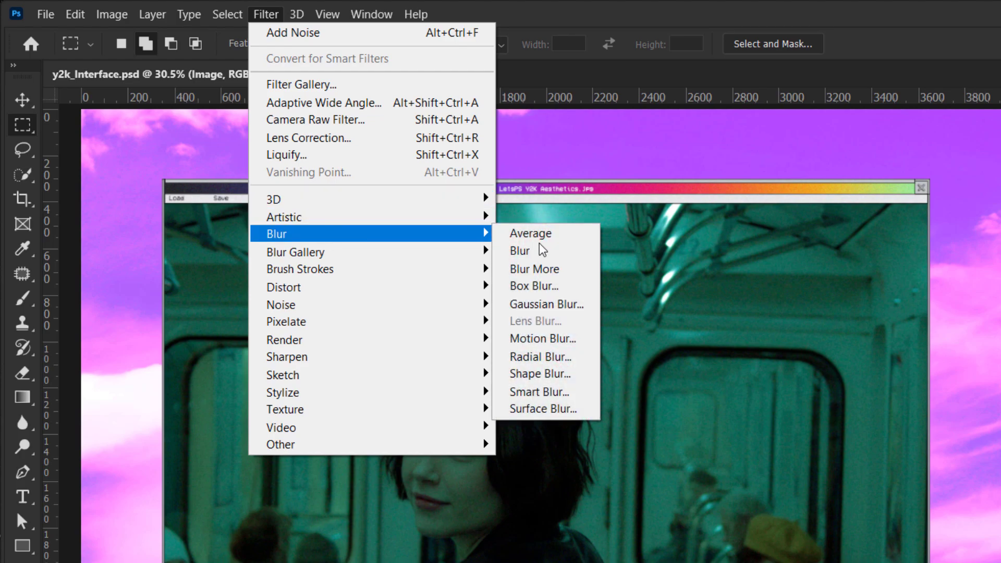
pyautogui.click(568, 307)
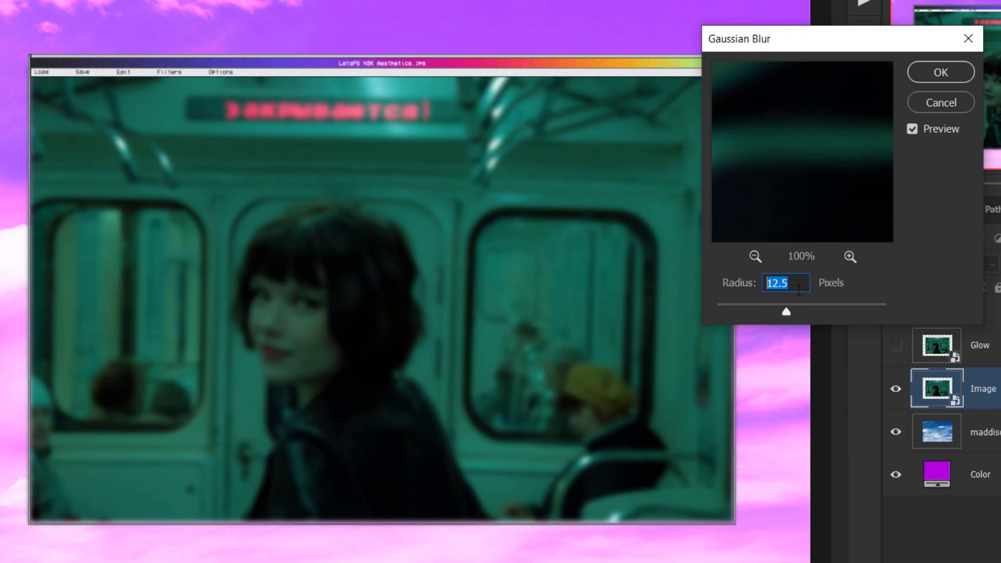
pyautogui.write('3')
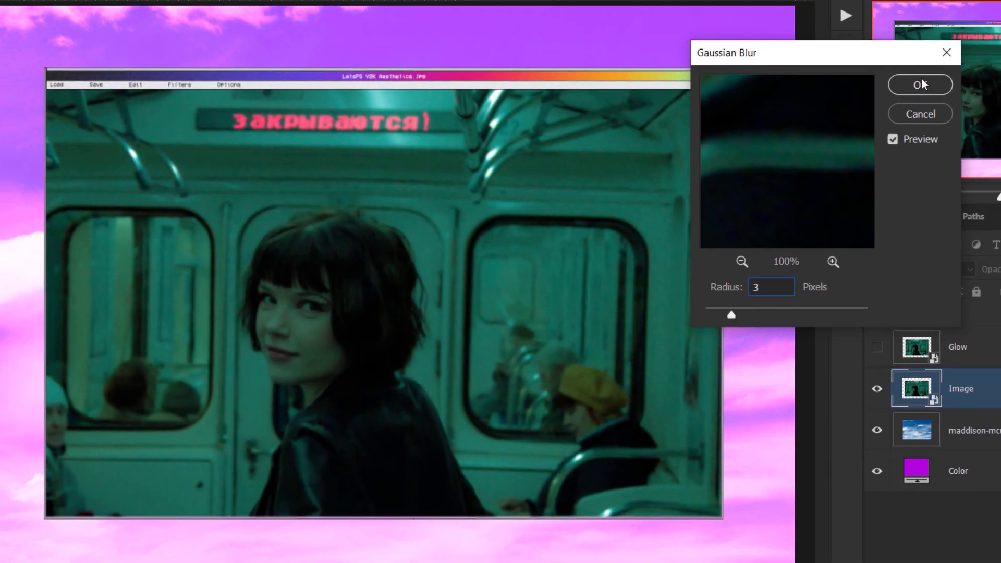
pyautogui.click(945, 77)
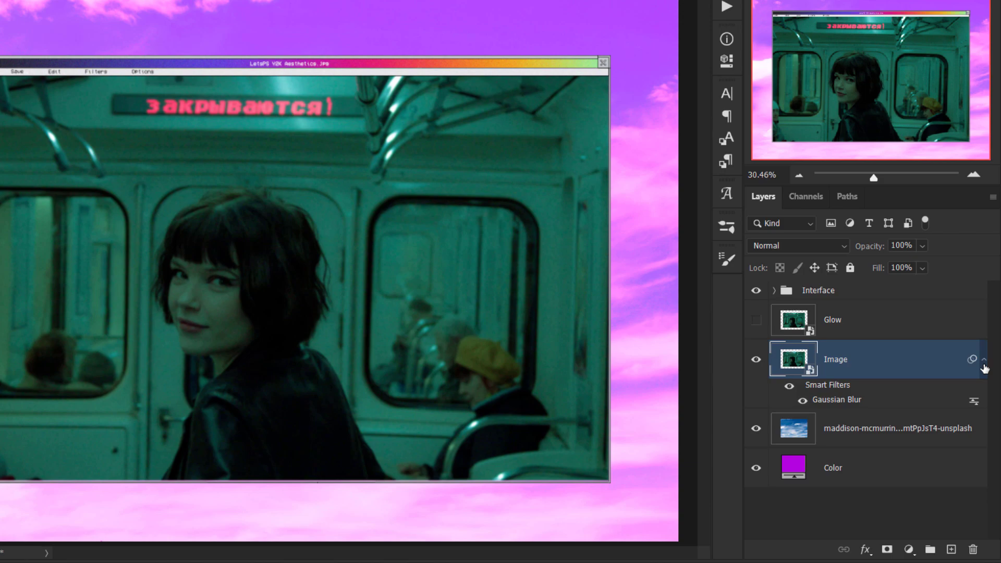
pyautogui.click(983, 361)
# Step: Show the Glow layer and apply a Gaussian Blur with a 15-pixel radius to it
pyautogui.click(778, 327)
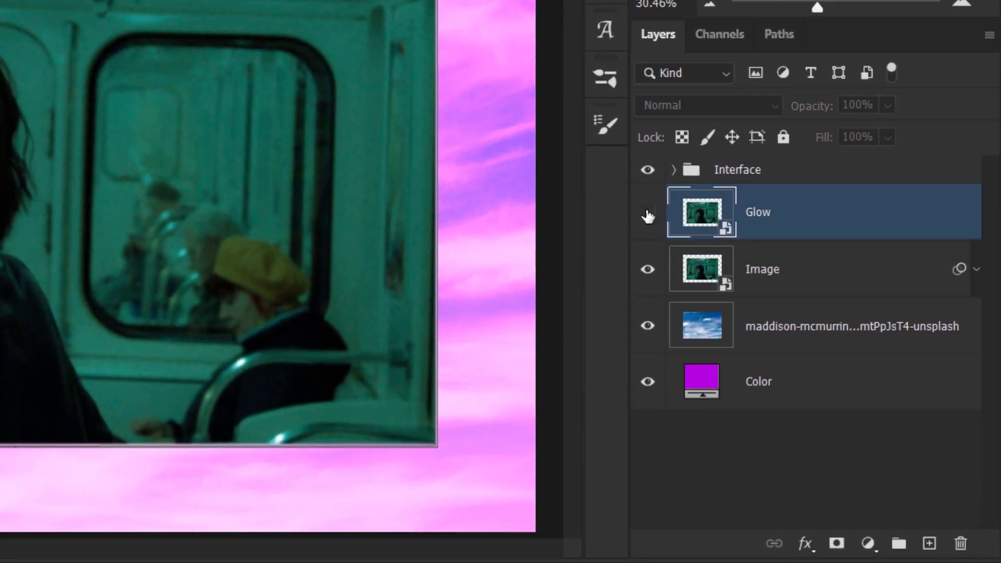
pyautogui.click(648, 215)
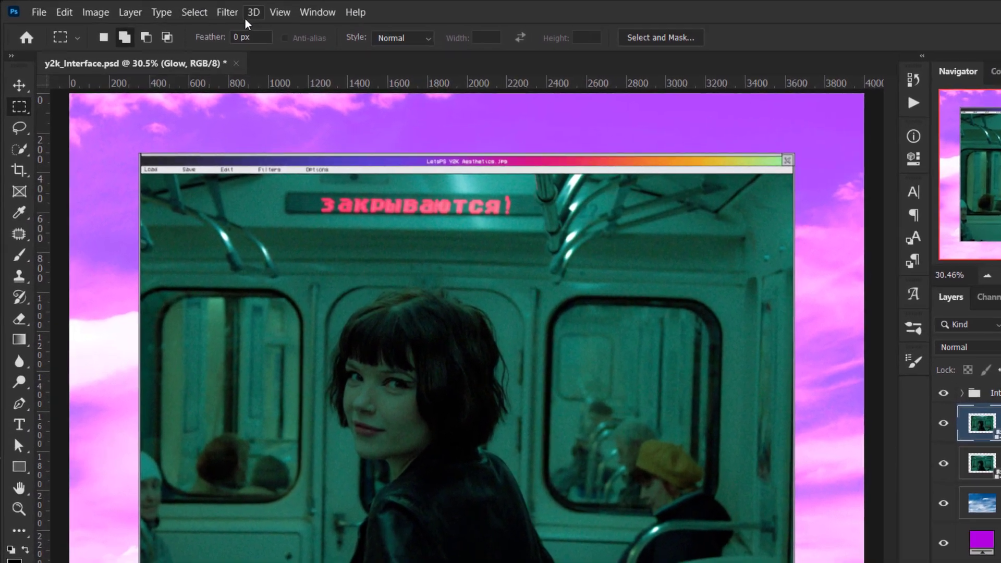
pyautogui.click(227, 12)
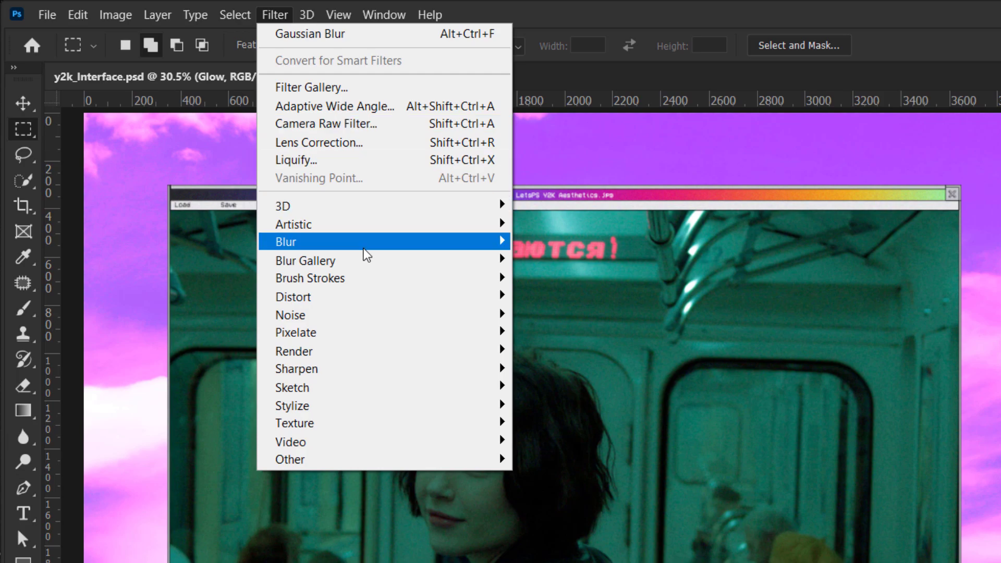
pyautogui.moveTo(299, 204)
pyautogui.click(574, 314)
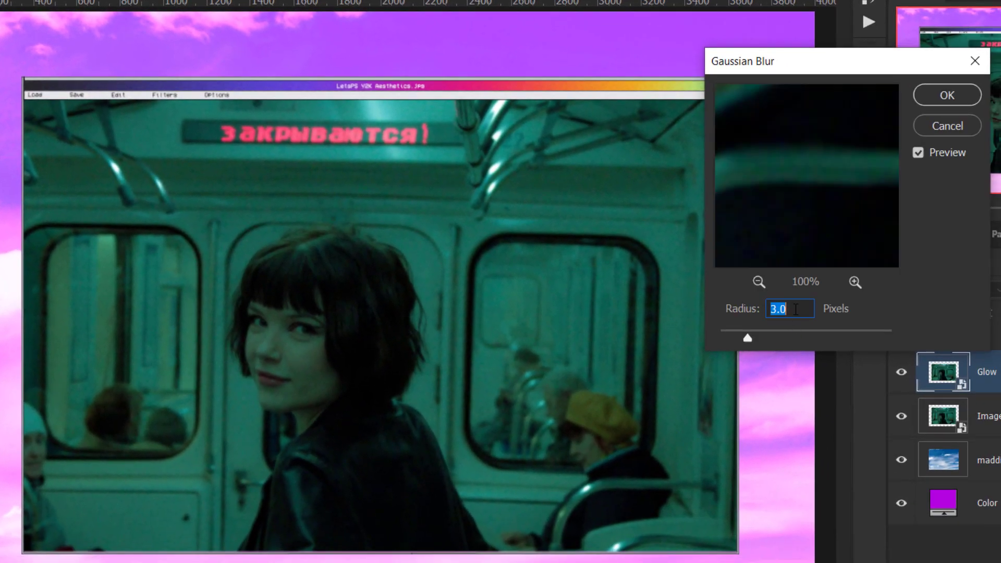
pyautogui.write('15')
pyautogui.click(942, 96)
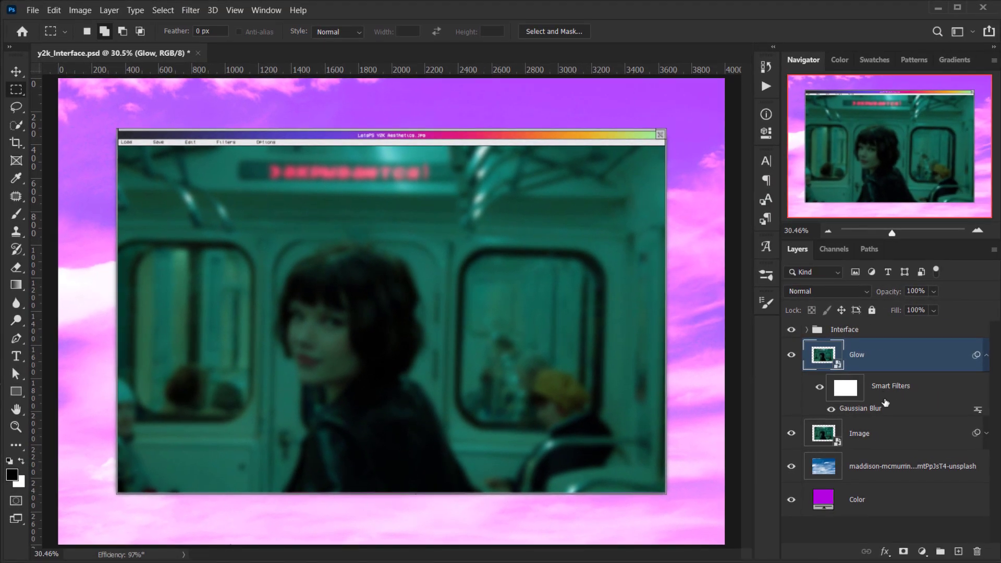
# Step: Delete the Glow layer's smart filter mask and set the layer's blend mode to Screen
pyautogui.moveTo(886, 404); pyautogui.dragTo(978, 552)
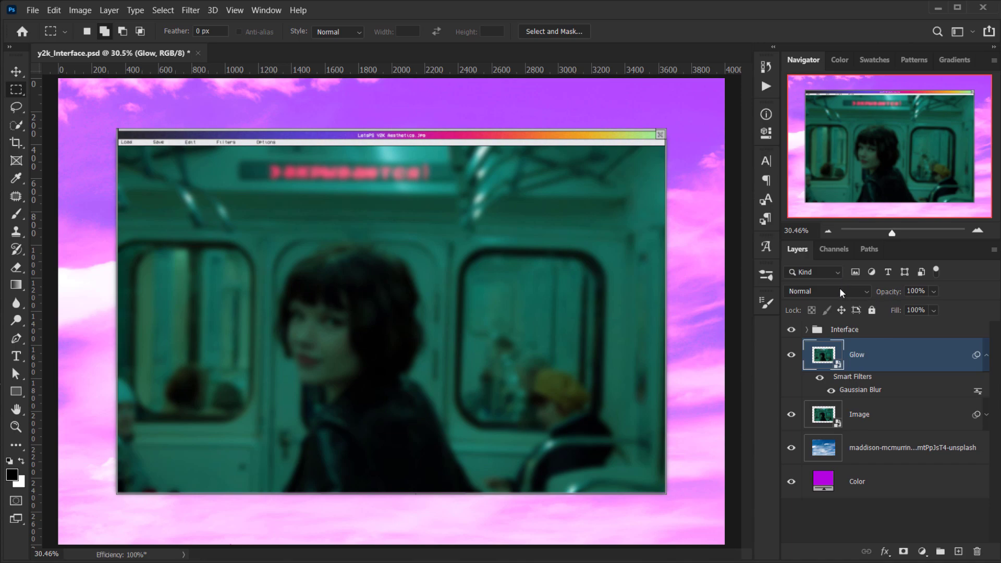
pyautogui.click(839, 291)
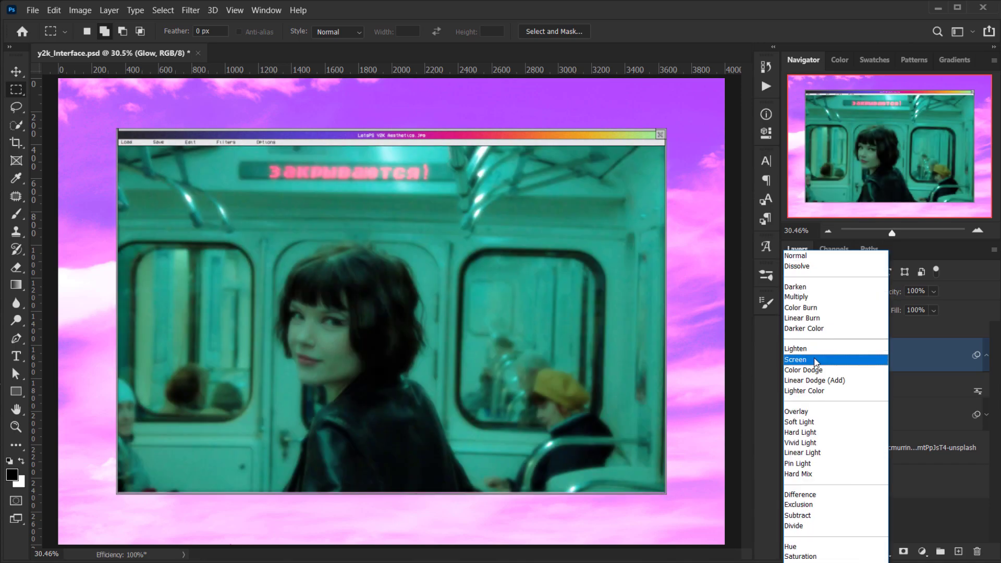
pyautogui.click(816, 359)
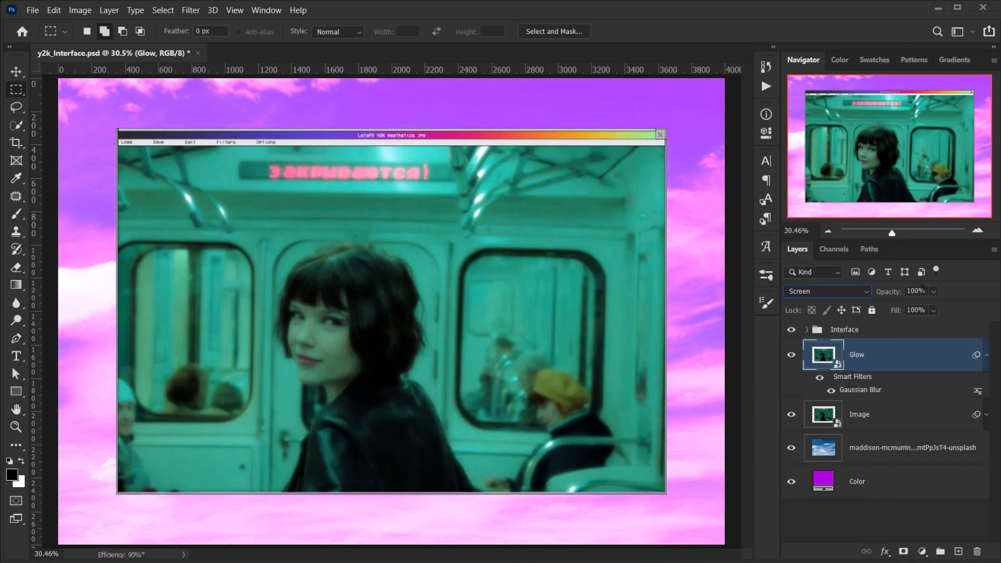
# Step: Set the Glow layer's opacity to 70% and collapse its smart filter list
pyautogui.write('60')
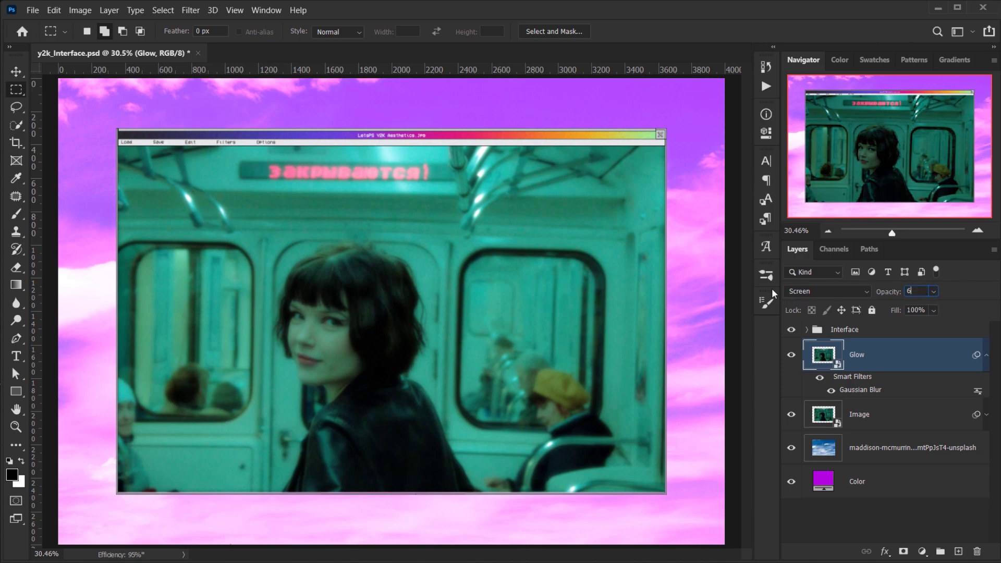
pyautogui.hotkey('shift', 'Up')
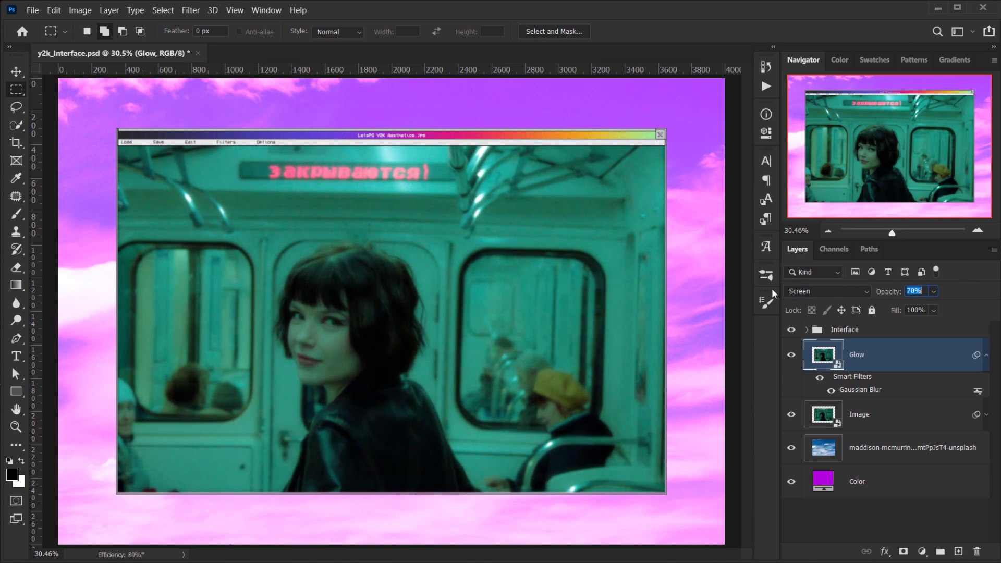
pyautogui.press('Return')
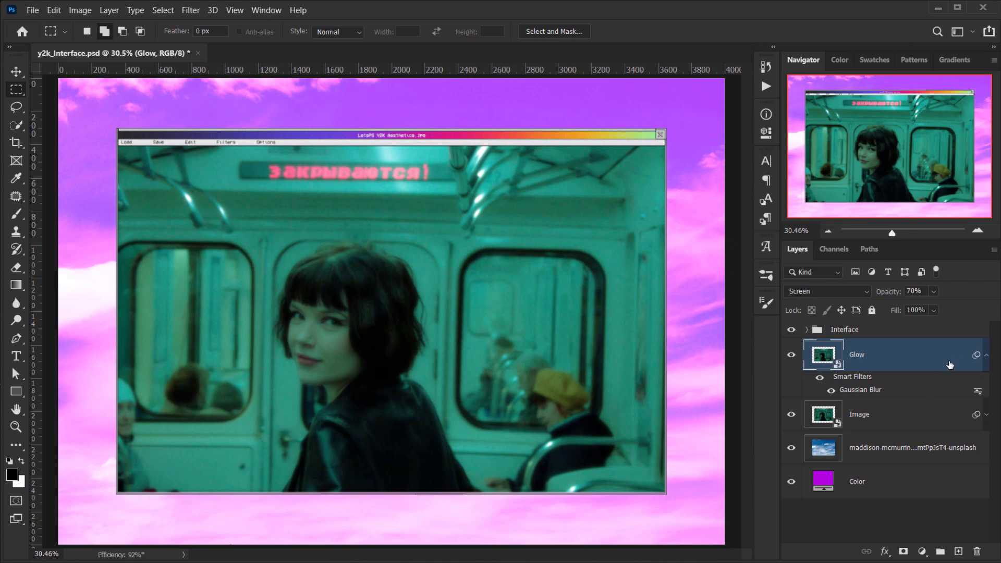
pyautogui.click(987, 356)
pyautogui.scroll(-2, 381, 352)
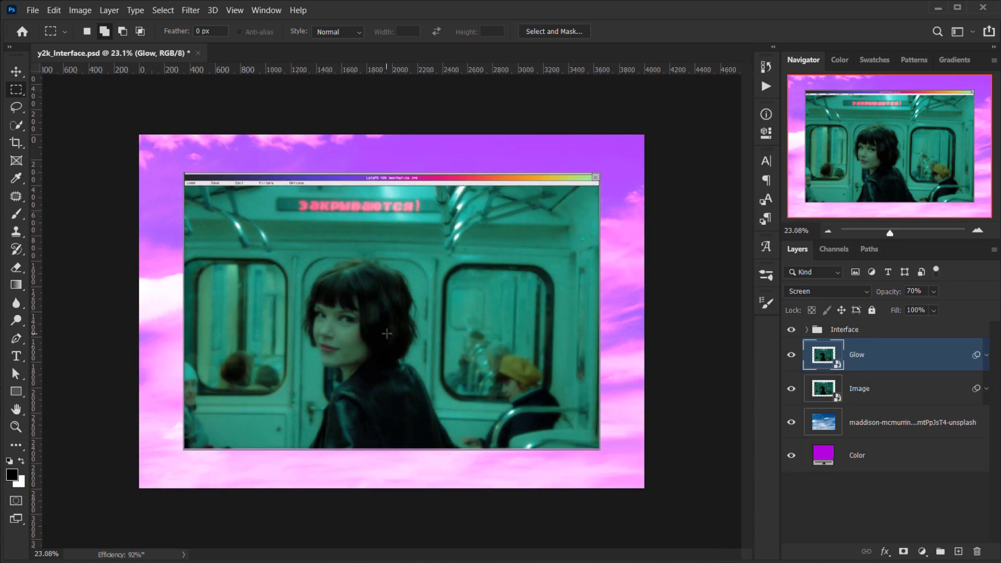
pyautogui.scroll(4, 387, 333)
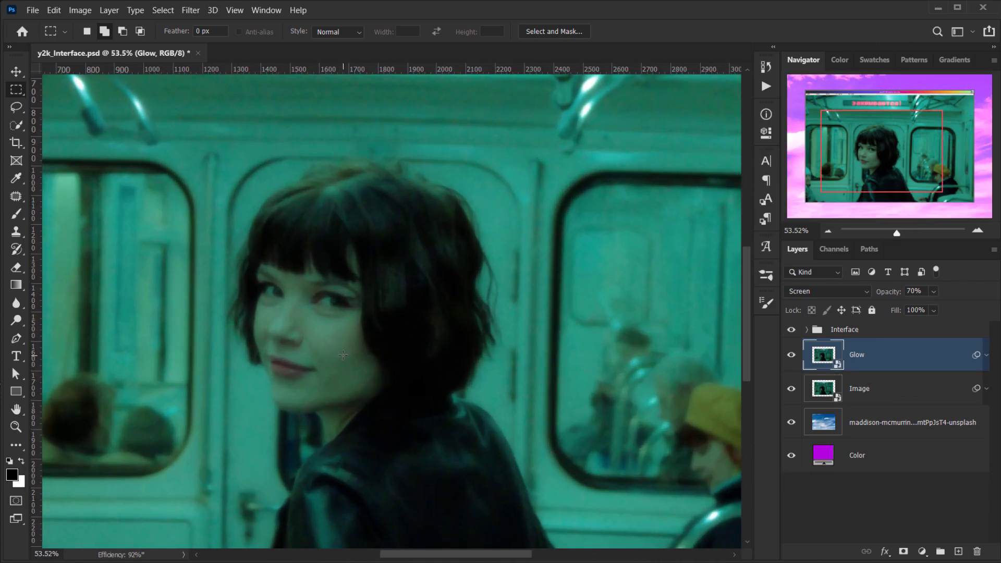
pyautogui.scroll(-3, 343, 355)
pyautogui.scroll(1, 362, 369)
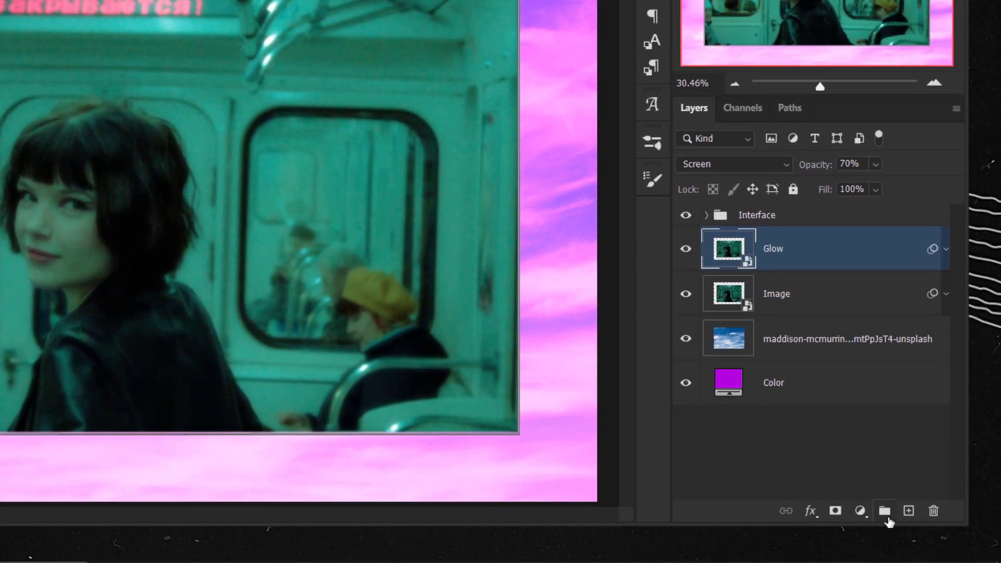
# Step: Create a new layer group directly above the Glow layer and name it Texture
pyautogui.click(885, 512)
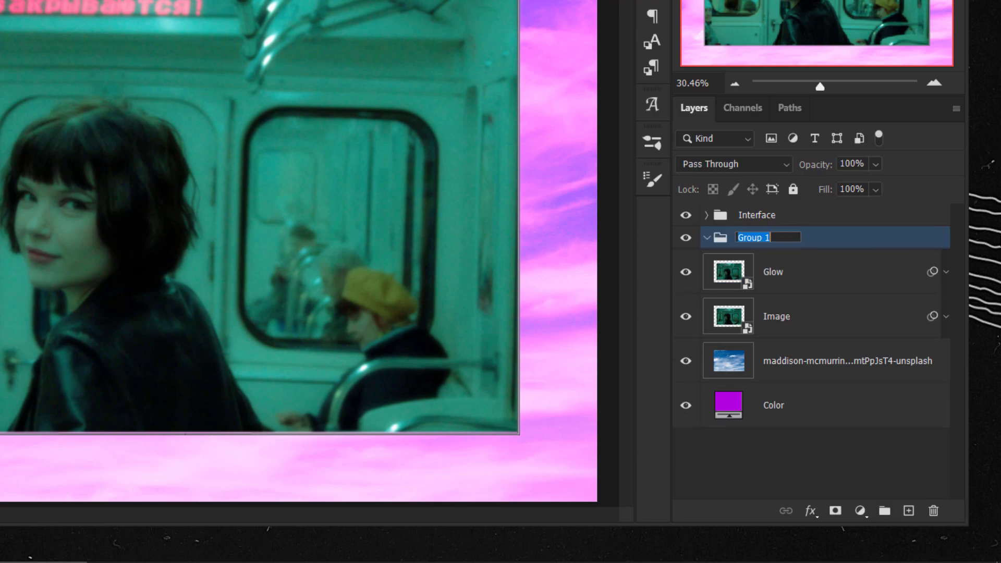
pyautogui.write('Text')
pyautogui.write('ure')
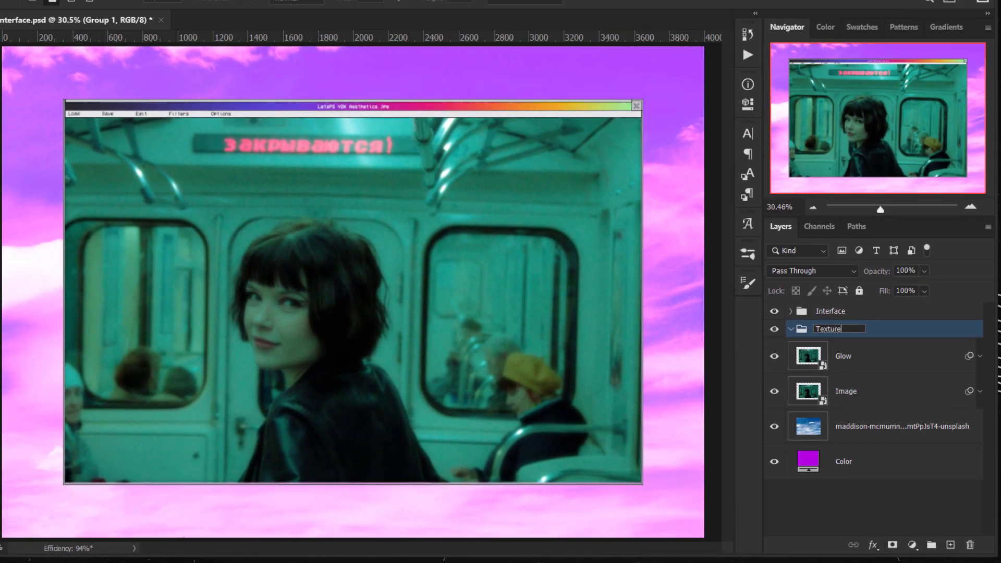
pyautogui.press('Return')
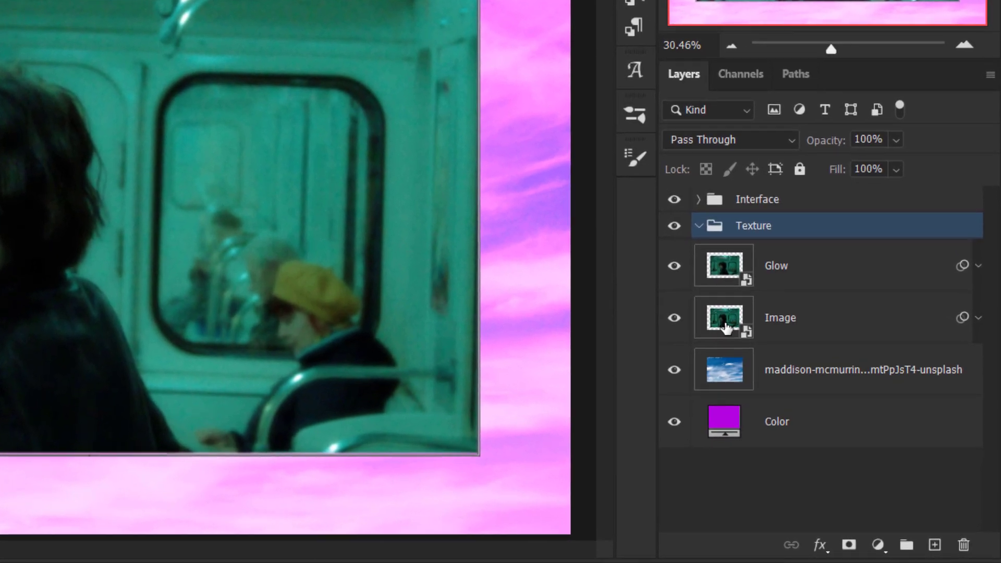
# Step: Select the pixels of the Image layer, add the selection as a mask on the Texture group, and check the mask on its own
pyautogui.click(791, 307)
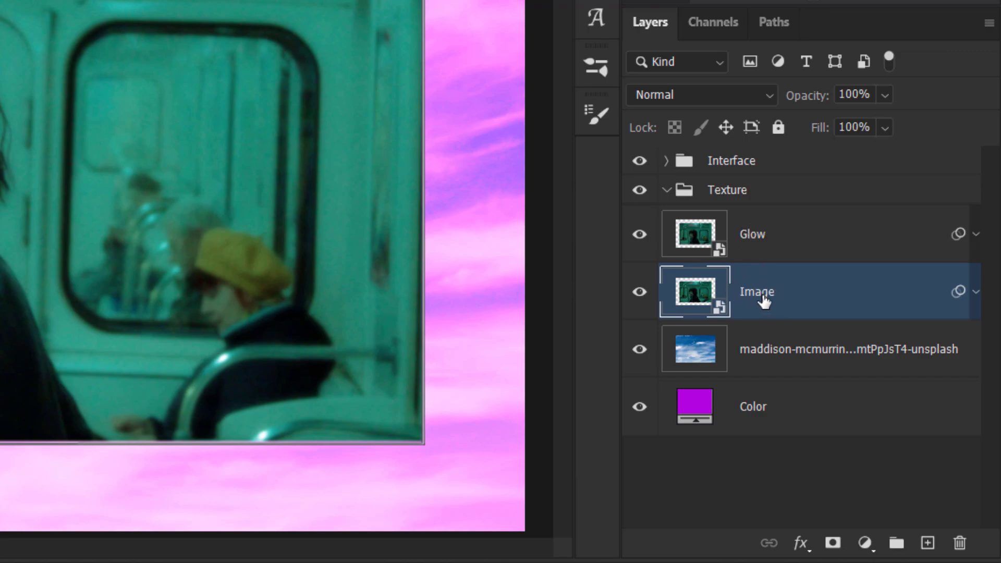
pyautogui.rightClick(696, 296)
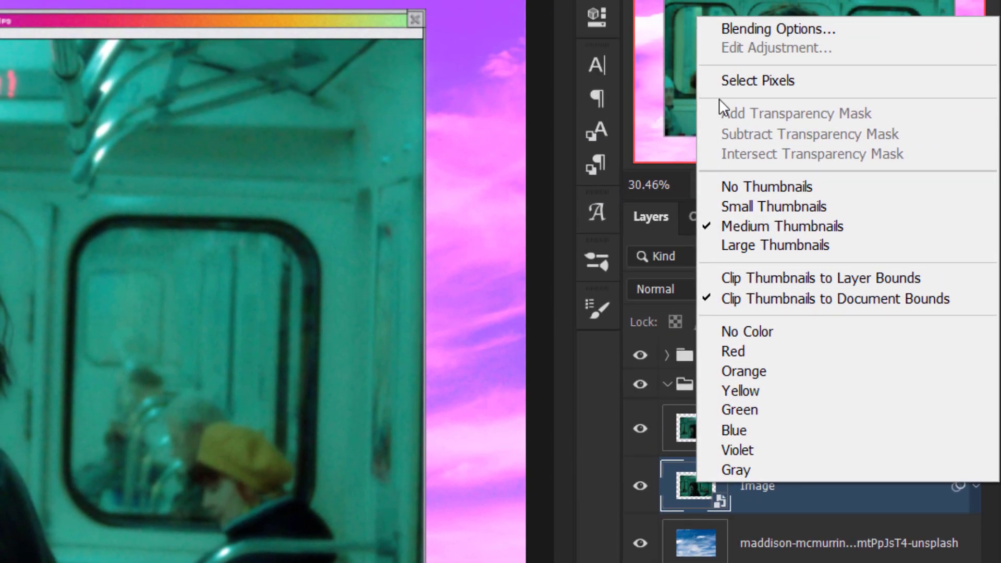
pyautogui.click(735, 80)
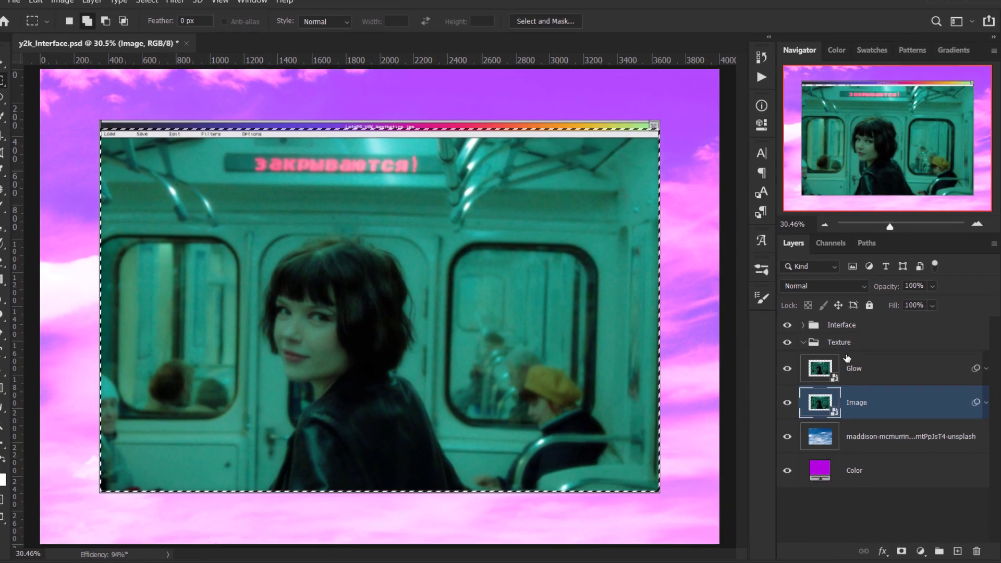
pyautogui.click(842, 344)
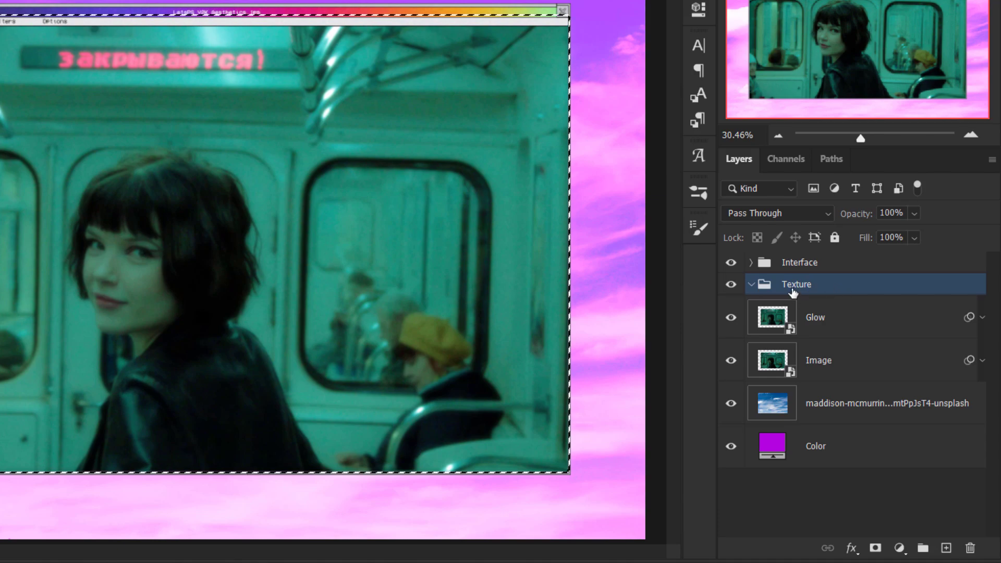
pyautogui.click(876, 548)
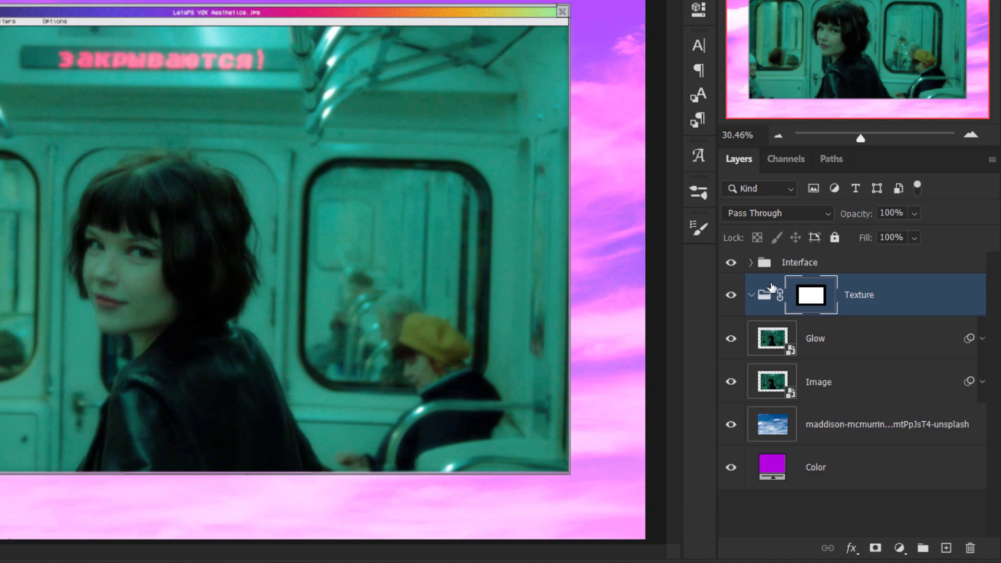
pyautogui.keyDown('alt'); pyautogui.click(813, 301); pyautogui.keyUp('alt')
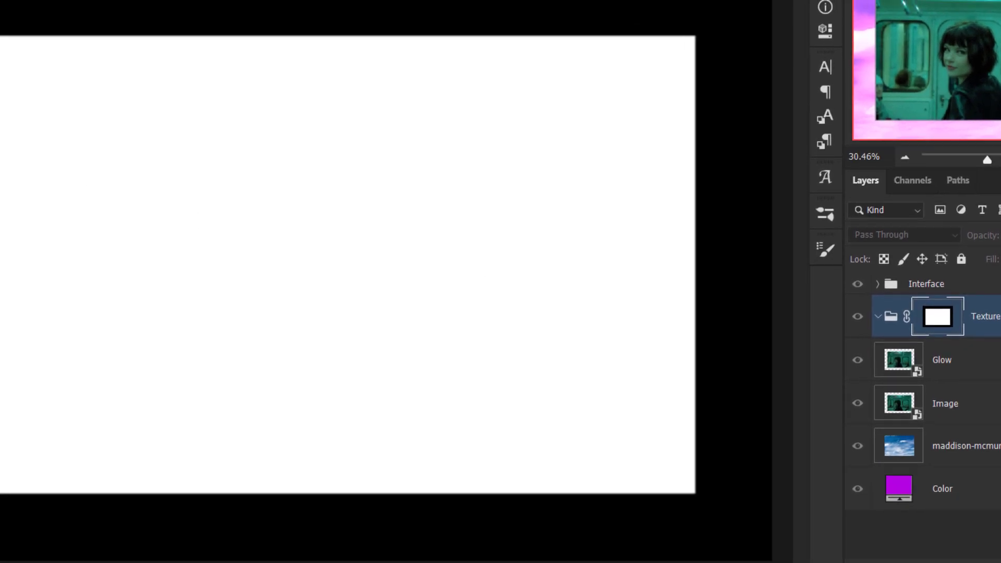
pyautogui.hotkey('ctrl', '-')
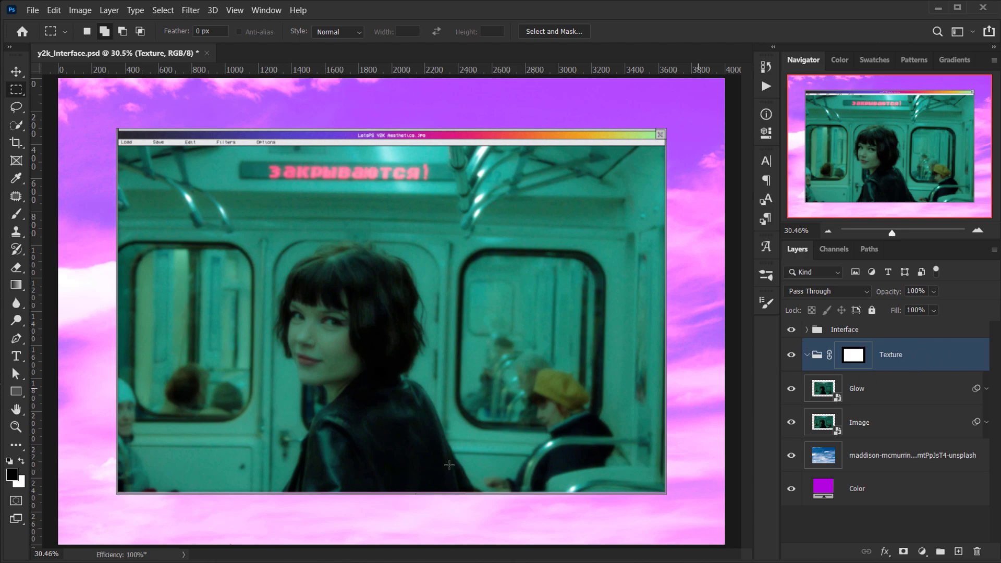
# Step: Place VHS Textures.jpg from the Y2K Screen folder at its original size and move it into the Texture group
pyautogui.hotkey('alt', 'Tab')
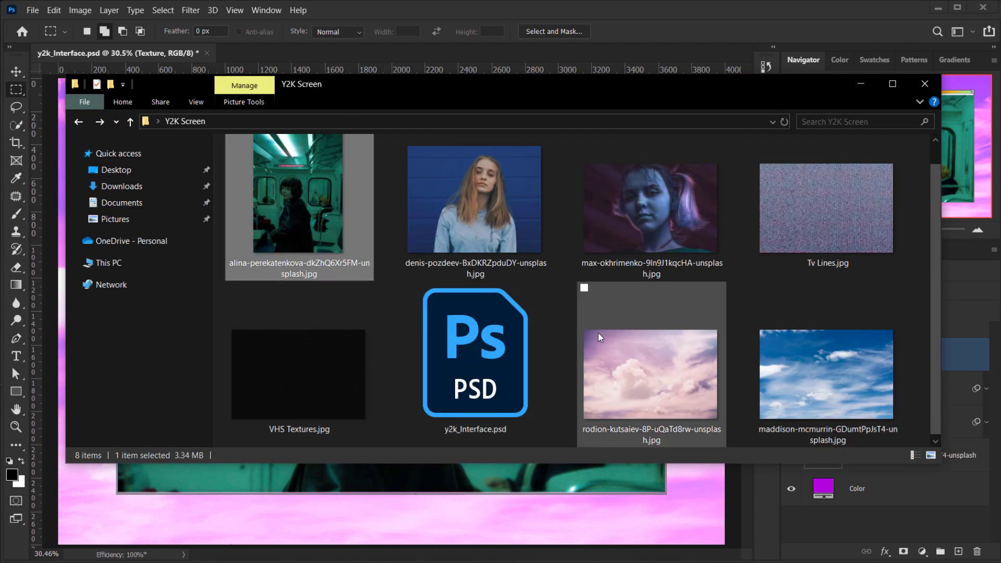
pyautogui.scroll(1, 598, 333)
pyautogui.scroll(-1, 702, 331)
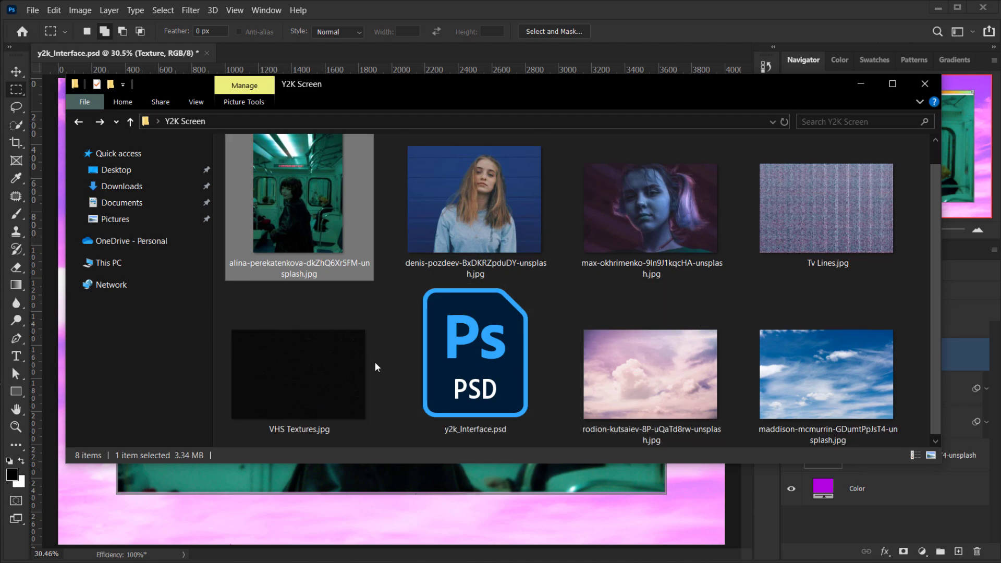
pyautogui.click(284, 386)
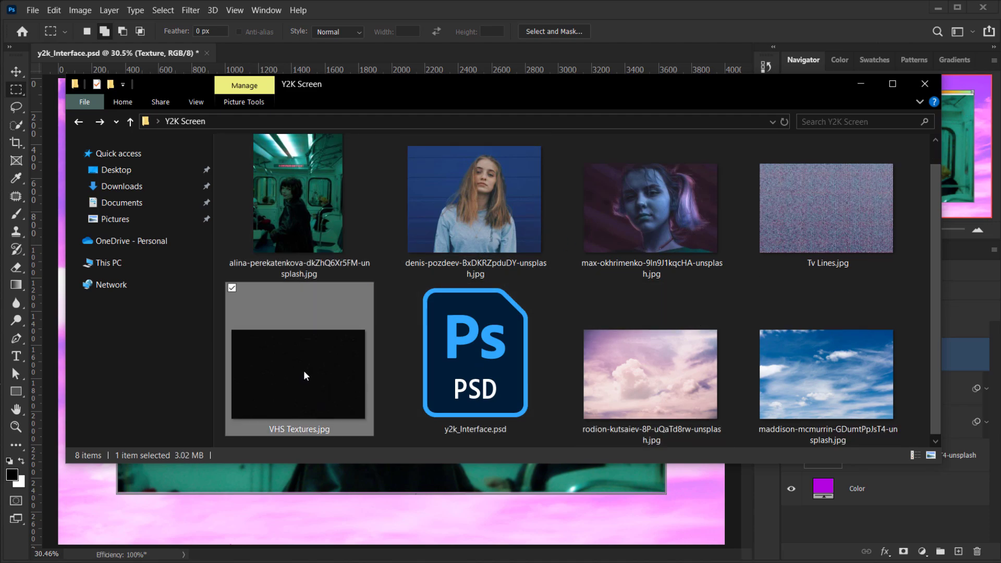
pyautogui.moveTo(308, 373); pyautogui.dragTo(364, 512)
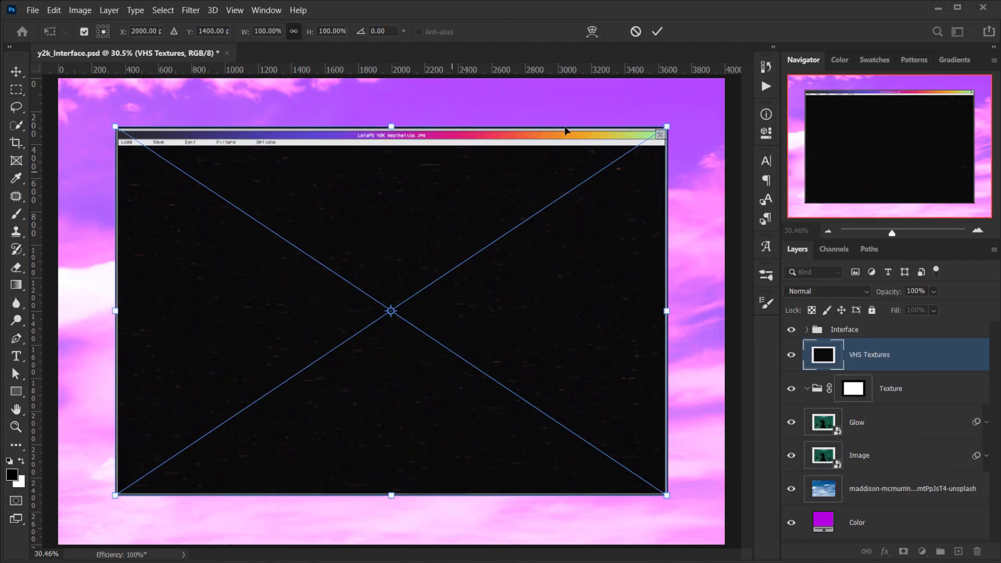
pyautogui.press('Return')
pyautogui.moveTo(826, 354); pyautogui.dragTo(851, 383)
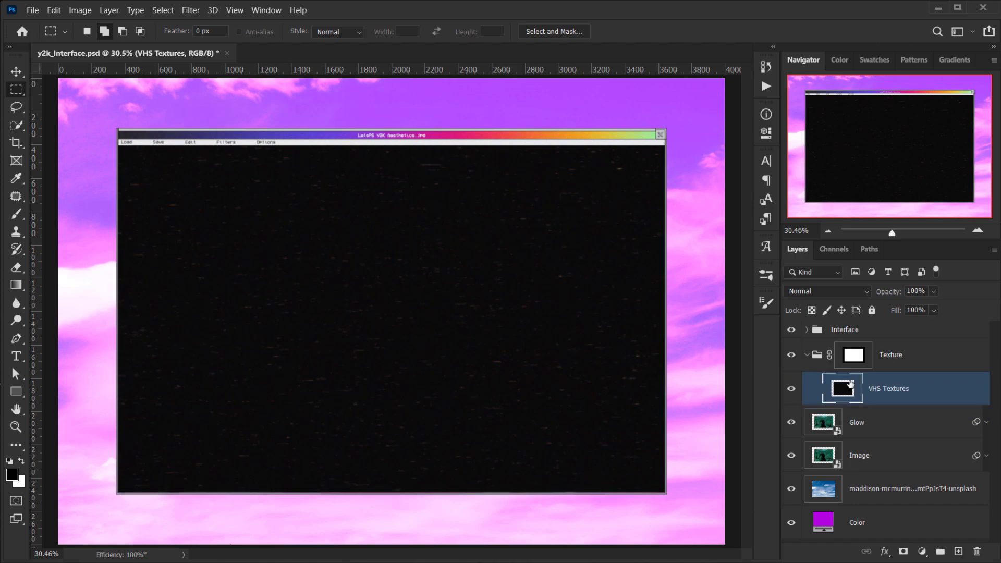
# Step: Set the VHS Textures layer's blend mode to Linear Dodge (Add) and compare the image with the layer hidden and shown
pyautogui.scroll(2, 337, 377)
pyautogui.scroll(-2, 338, 377)
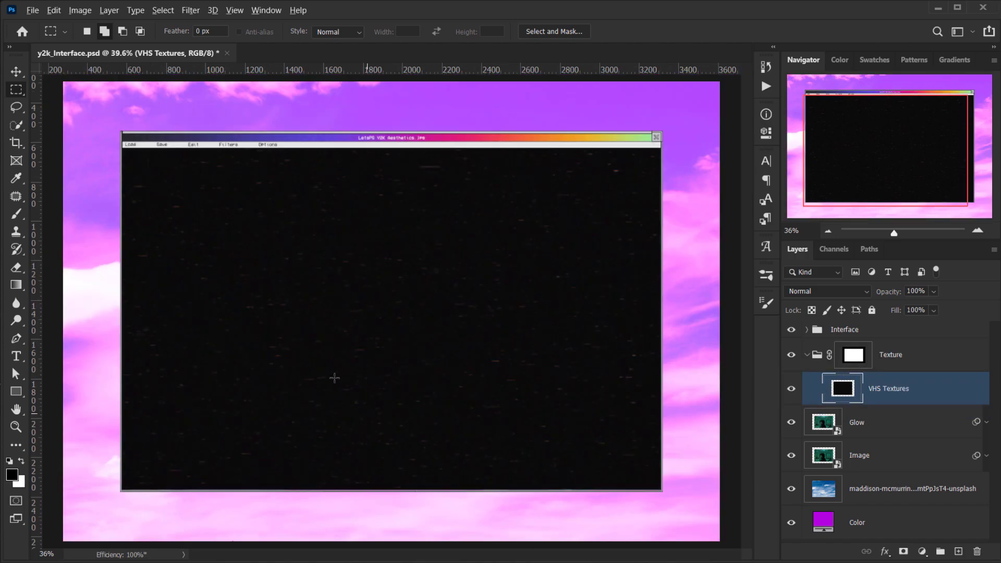
pyautogui.click(824, 296)
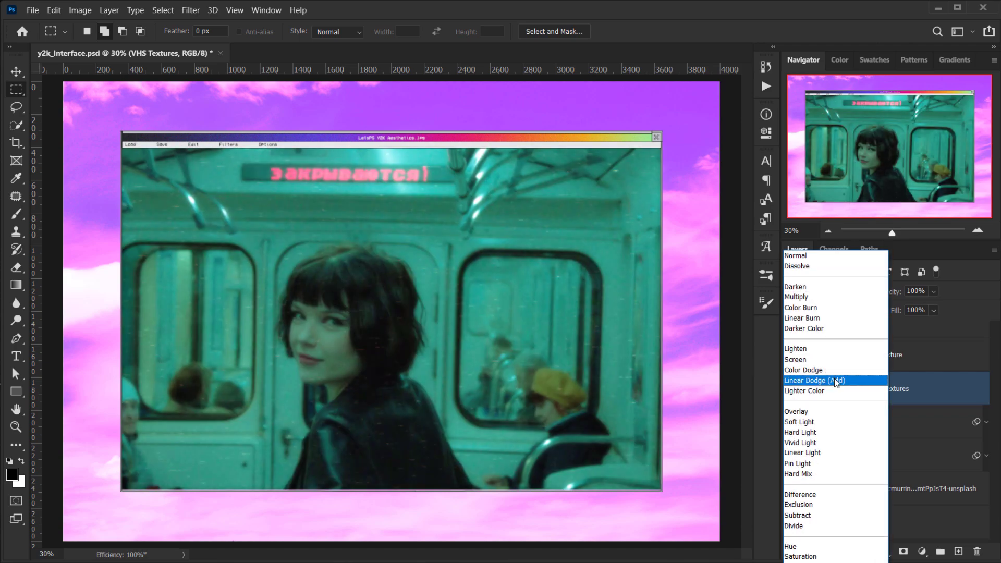
pyautogui.click(835, 380)
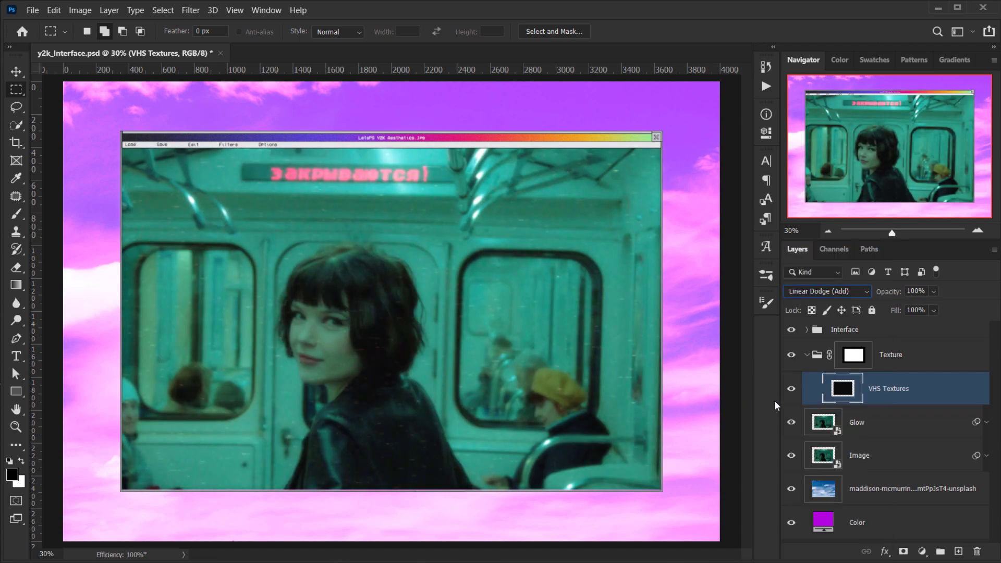
pyautogui.click(791, 388)
pyautogui.click(791, 388)
pyautogui.scroll(1, 358, 423)
pyautogui.scroll(5, 358, 422)
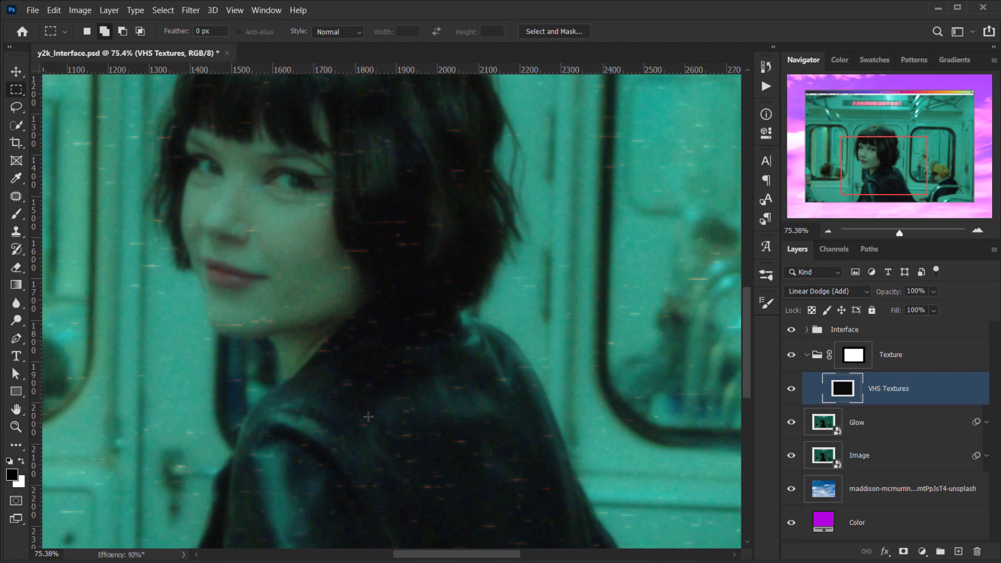
pyautogui.hotkey('ctrl', '0')
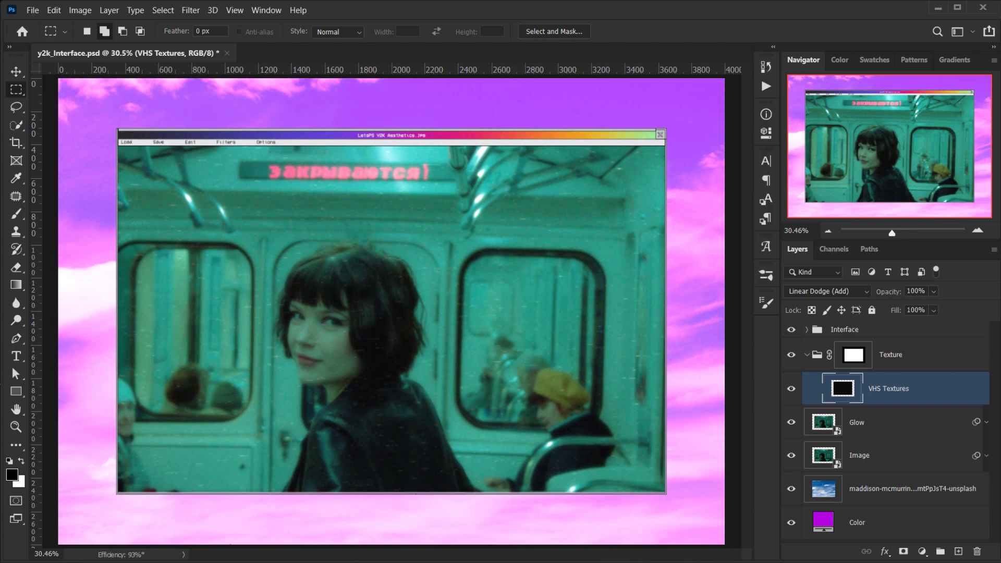
# Step: Place Tv Lines.jpg from the project folder inside the Texture group, above VHS Textures, at its original size
pyautogui.hotkey('alt', 'Tab')
pyautogui.moveTo(831, 225); pyautogui.dragTo(491, 514)
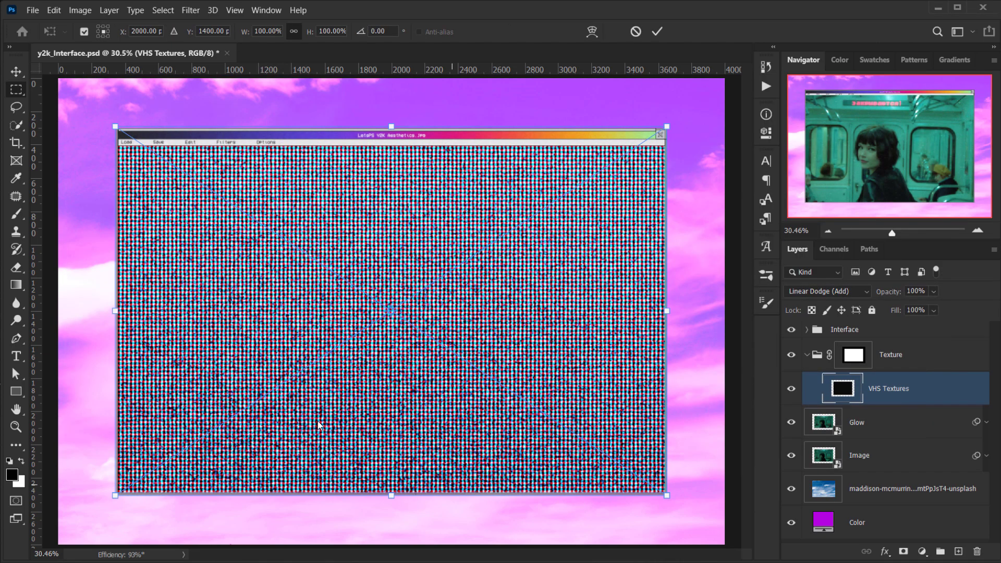
pyautogui.click(657, 31)
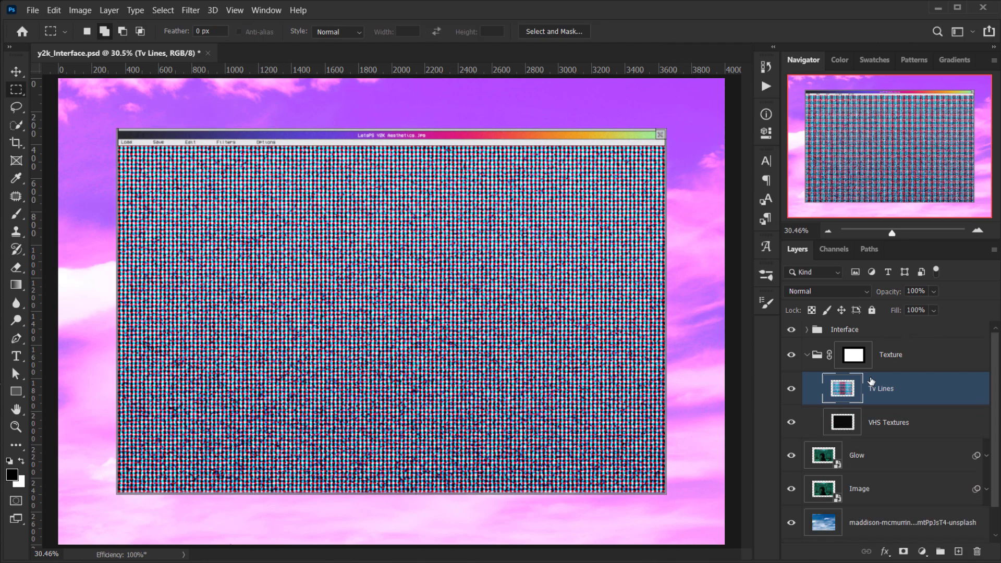
# Step: Set the Tv Lines layer to Soft Light with 20% opacity and 70% fill, and inspect the texture up close
pyautogui.click(917, 364)
pyautogui.click(882, 386)
pyautogui.click(827, 292)
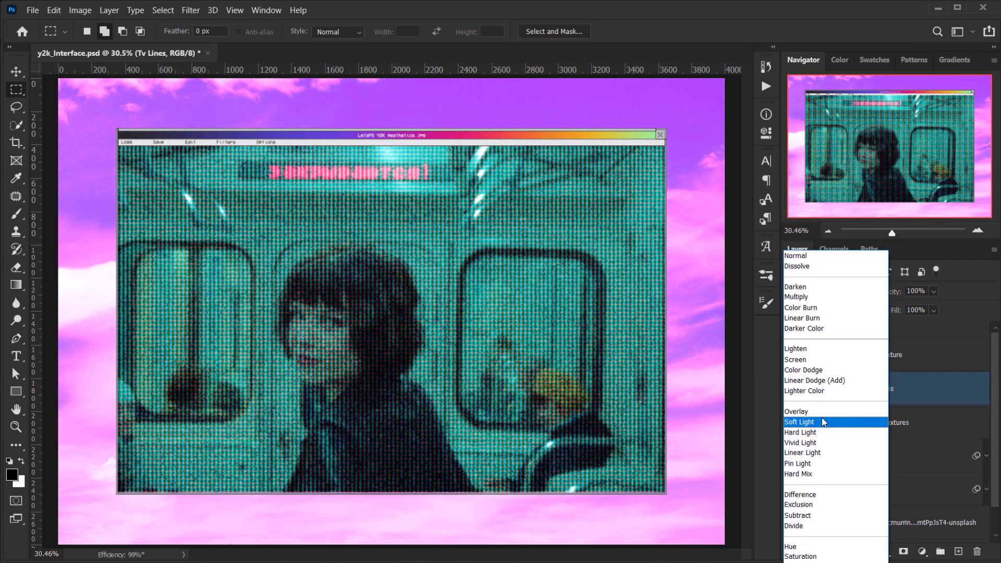
pyautogui.click(823, 423)
pyautogui.press('Tab')
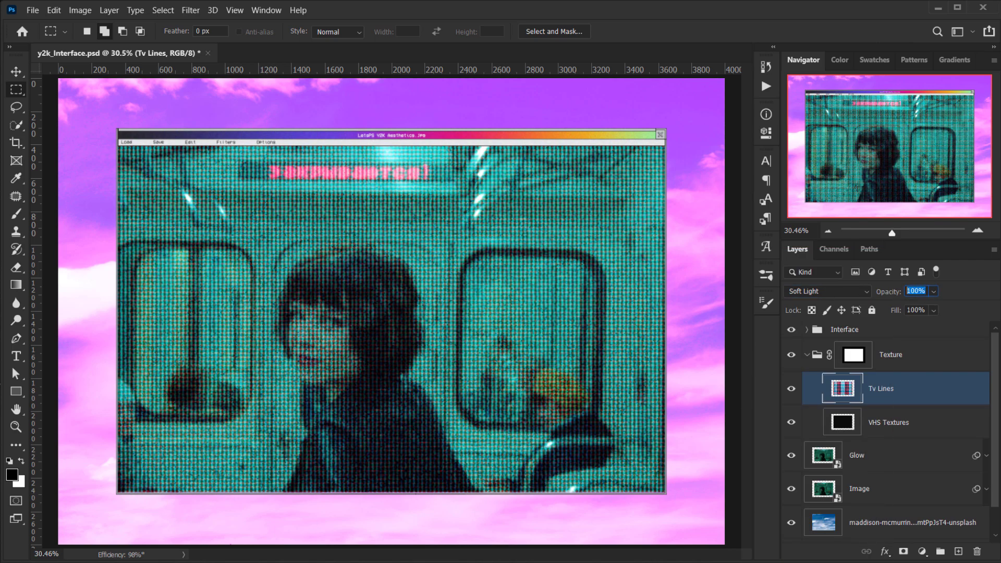
pyautogui.write('20')
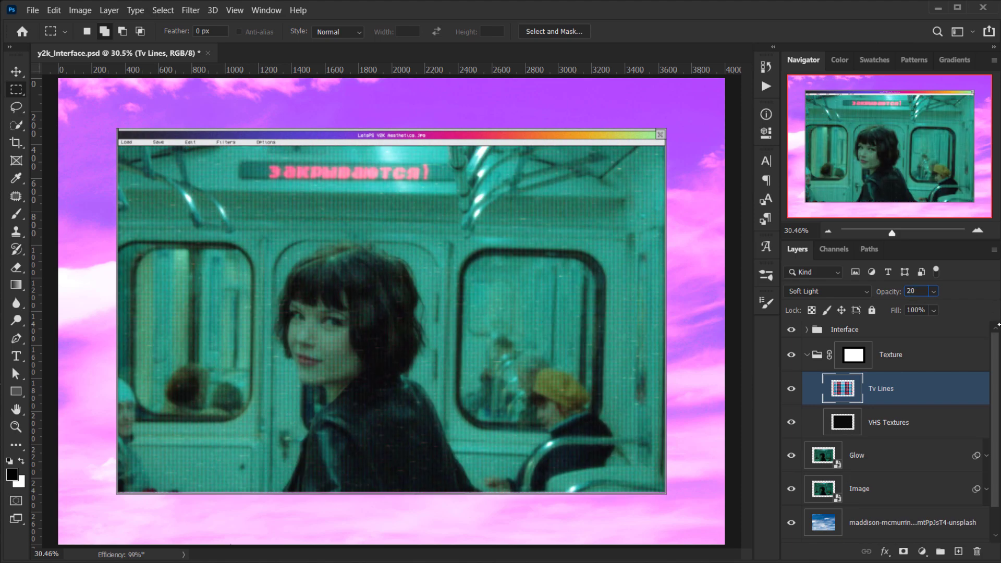
pyautogui.press('Tab')
pyautogui.write('7')
pyautogui.scroll(5, 353, 271)
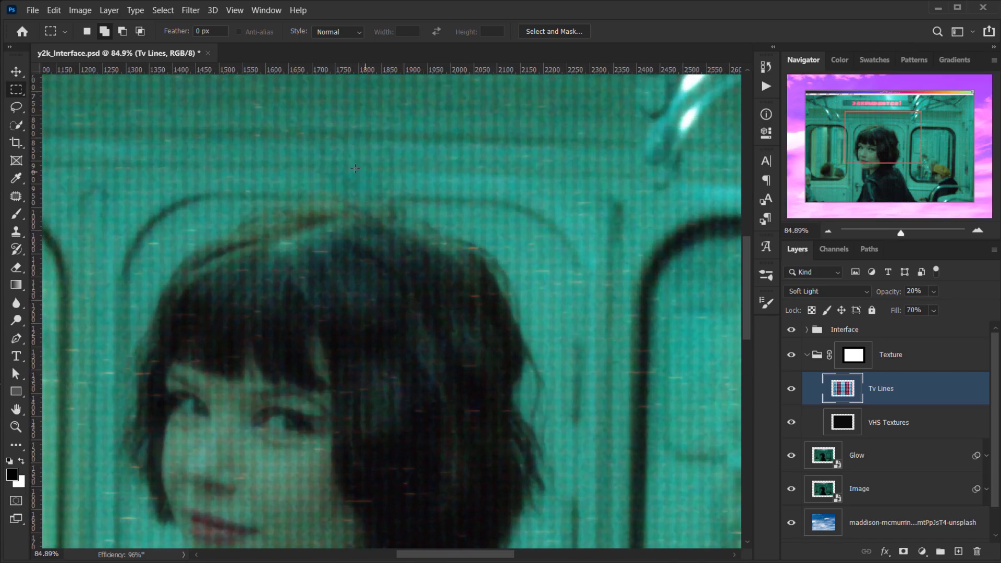
pyautogui.scroll(-2, 262, 361)
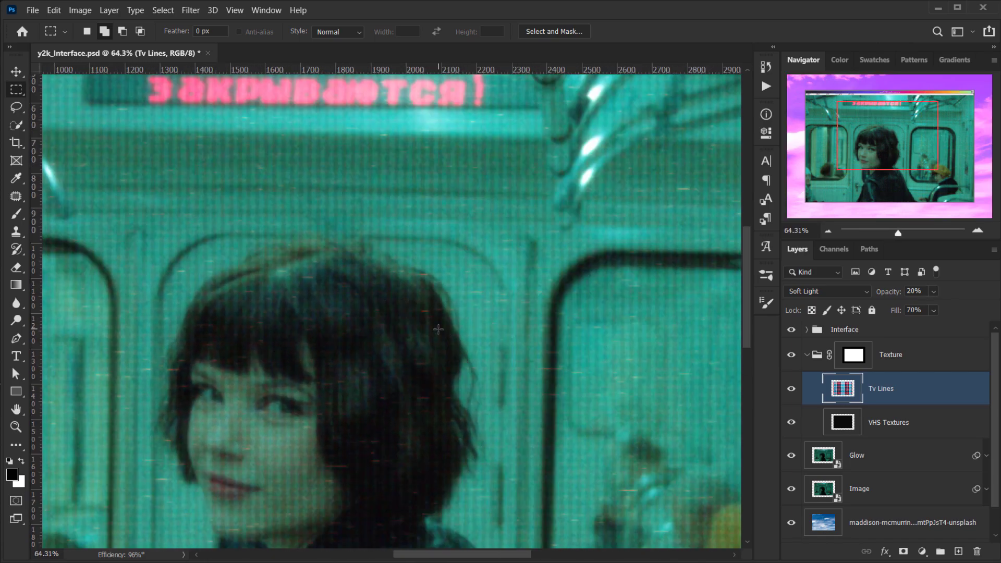
pyautogui.hotkey('ctrl', '0')
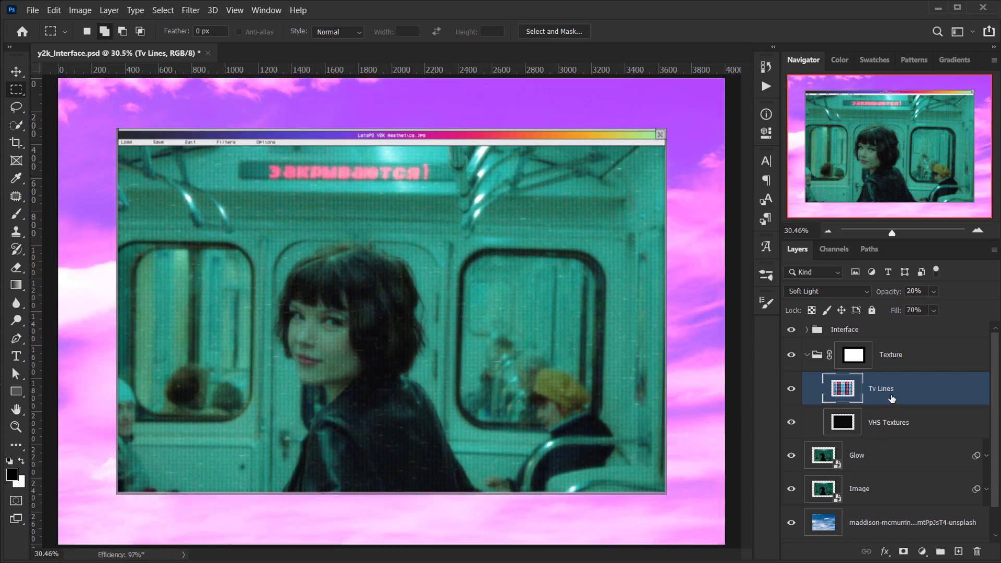
pyautogui.scroll(4, 238, 356)
pyautogui.scroll(-3, 249, 357)
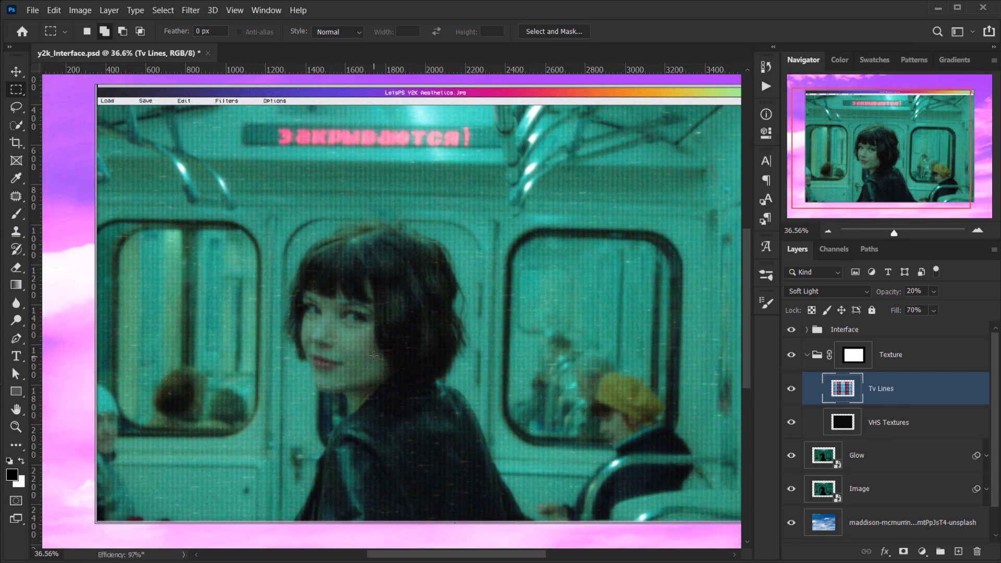
pyautogui.hotkey('ctrl', '0')
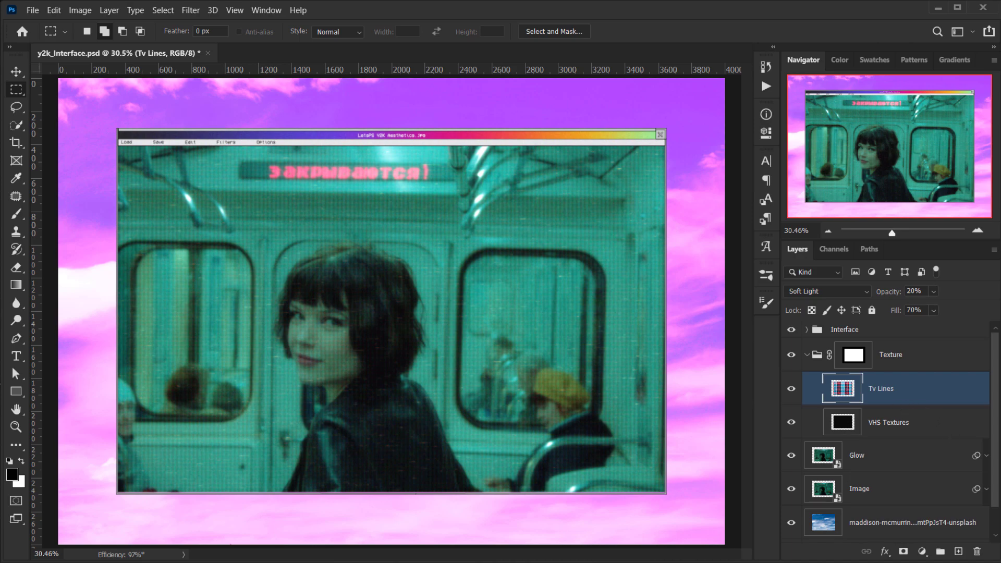
# Step: Create a new layer above Tv Lines in the Texture group and name it Noise
pyautogui.click(958, 552)
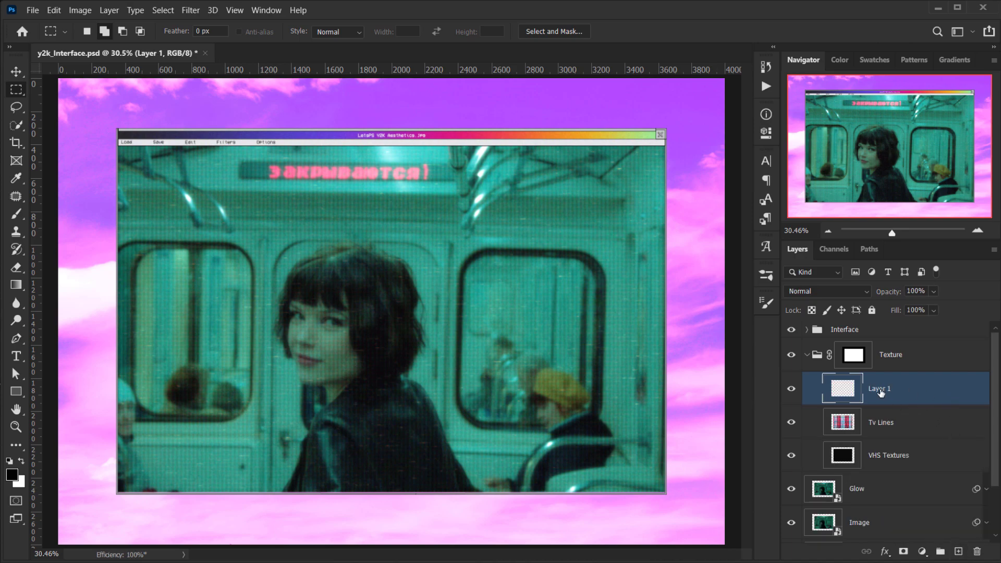
pyautogui.doubleClick(880, 389)
pyautogui.write('Noise')
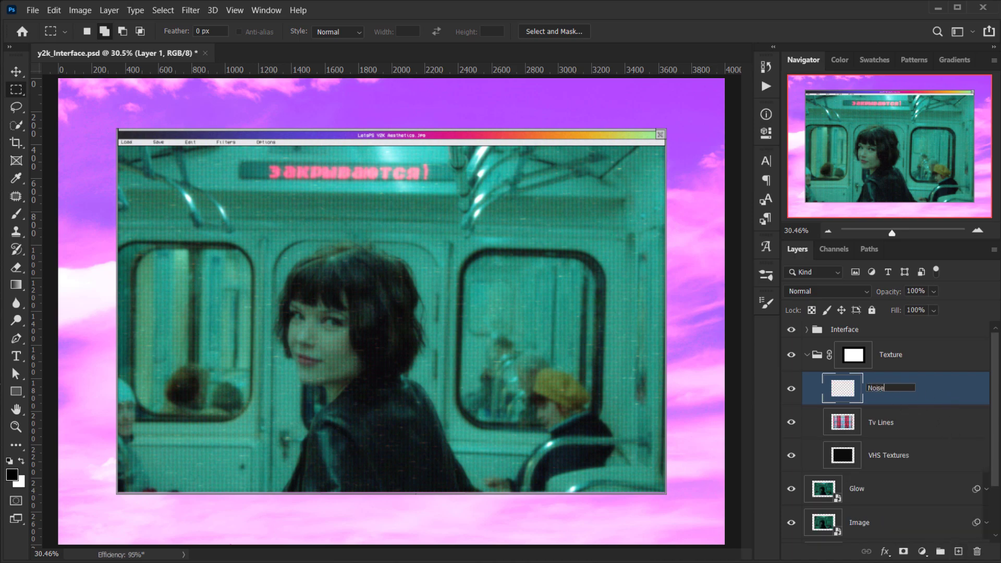
pyautogui.press('Return')
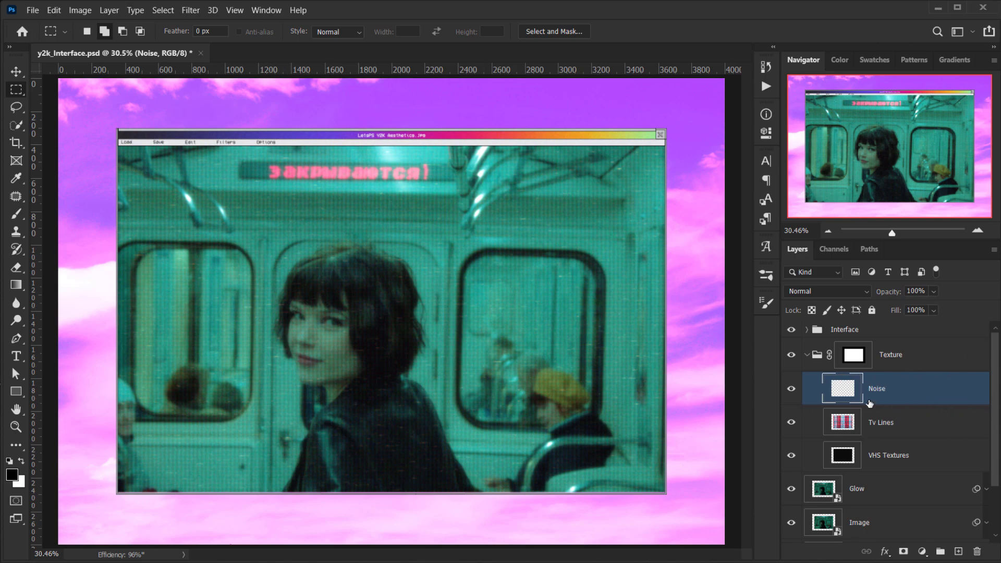
# Step: Fill the Noise layer with 50% Gray in Normal mode at 100% opacity
pyautogui.click(54, 10)
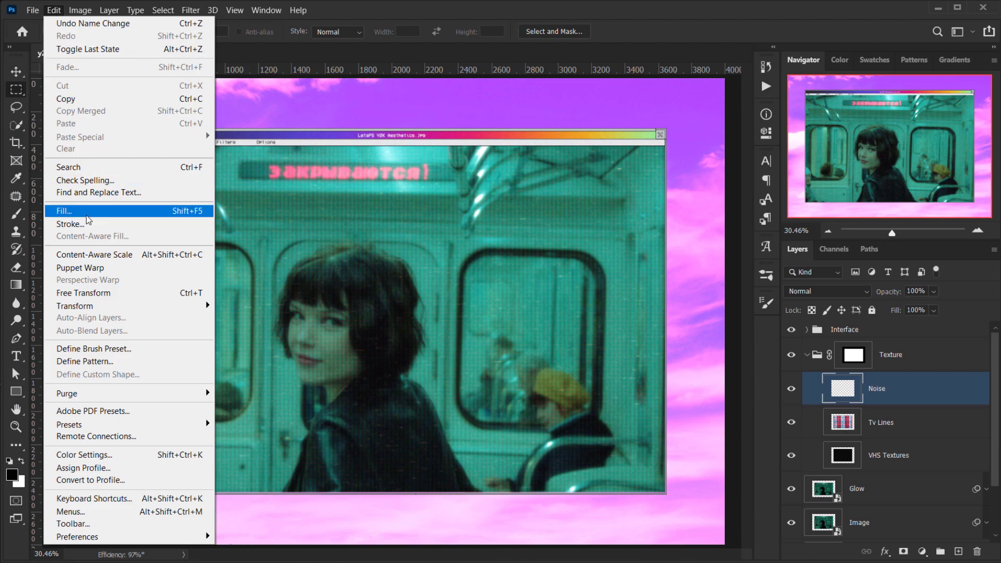
pyautogui.click(65, 210)
pyautogui.click(460, 153)
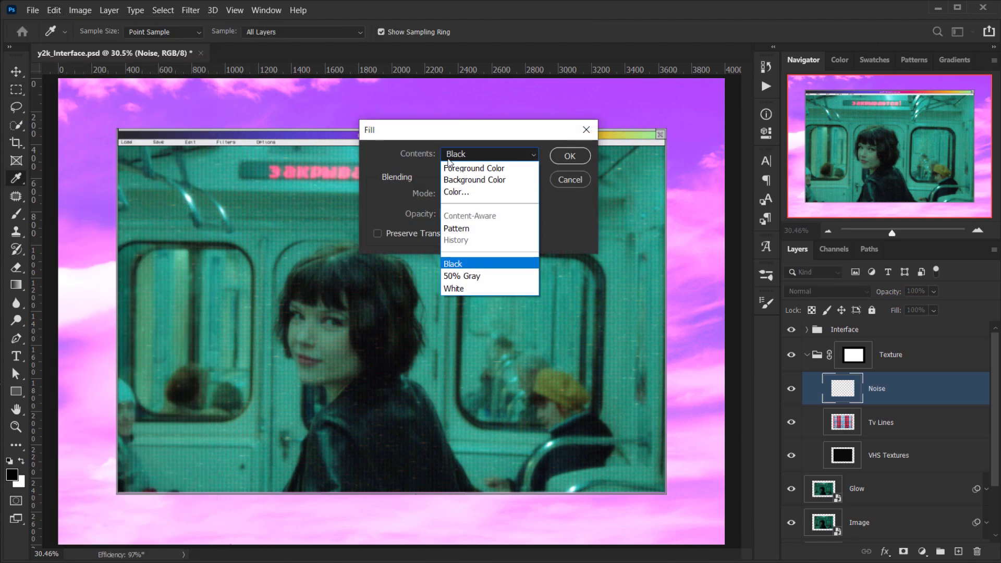
pyautogui.click(457, 279)
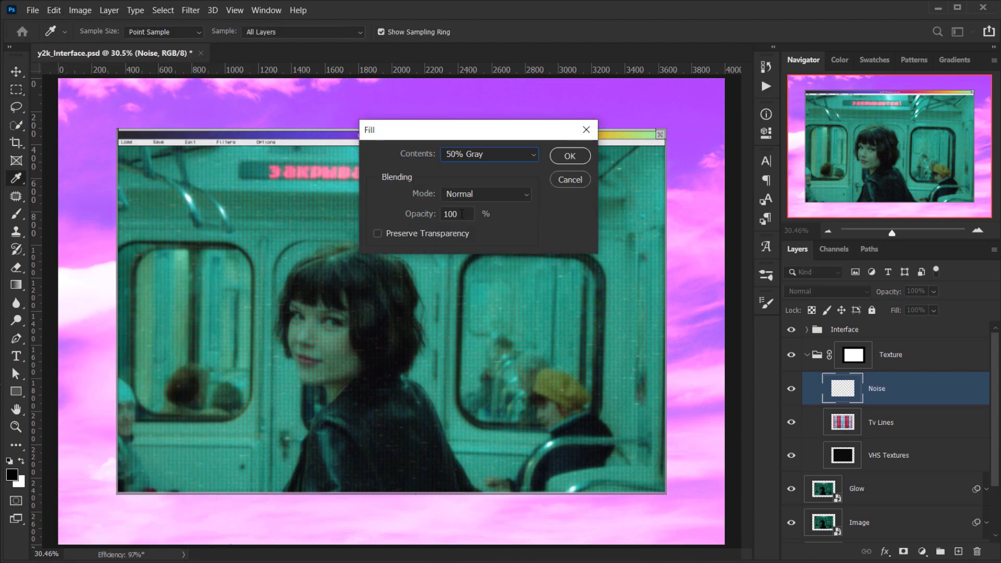
pyautogui.click(569, 156)
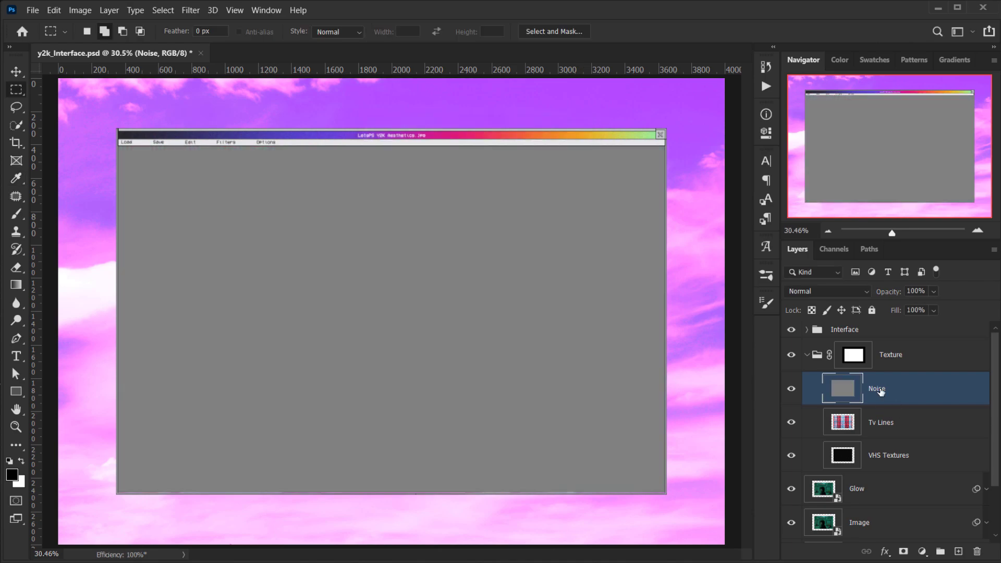
# Step: Apply the Add Noise filter to the Noise layer at 400% with Uniform distribution and Monochromatic on
pyautogui.click(190, 10)
pyautogui.moveTo(260, 228)
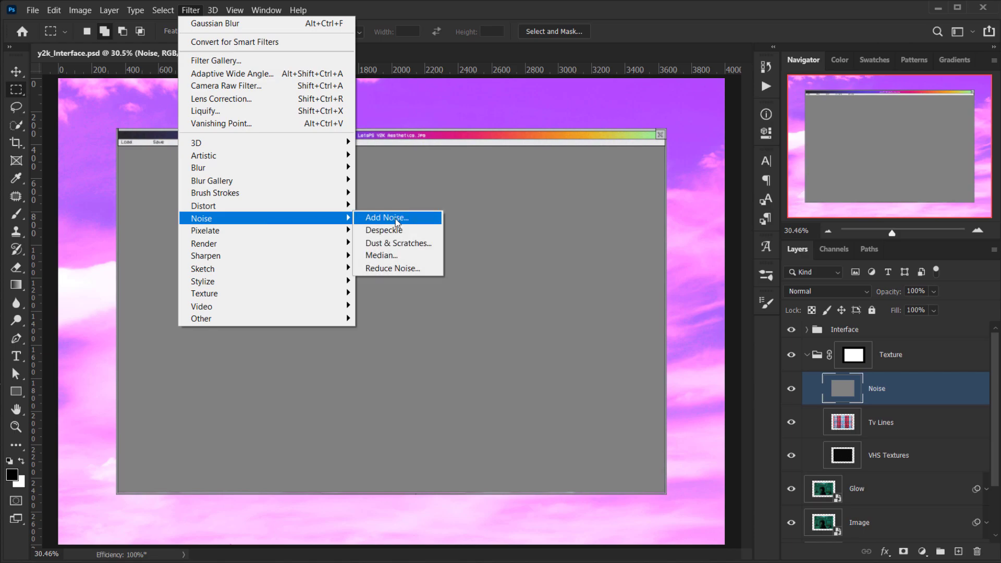
pyautogui.click(396, 218)
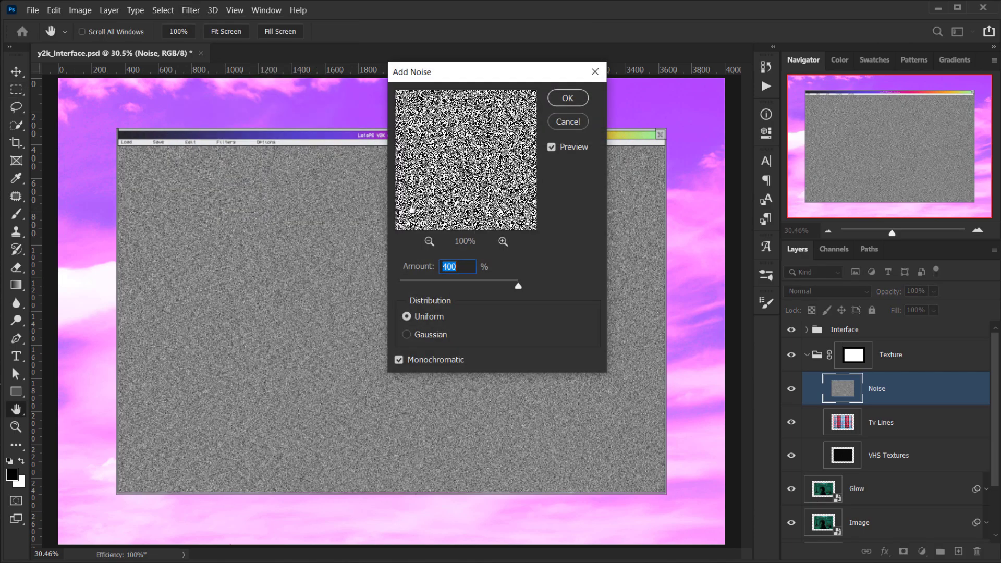
pyautogui.moveTo(464, 268); pyautogui.dragTo(385, 265)
pyautogui.click(567, 98)
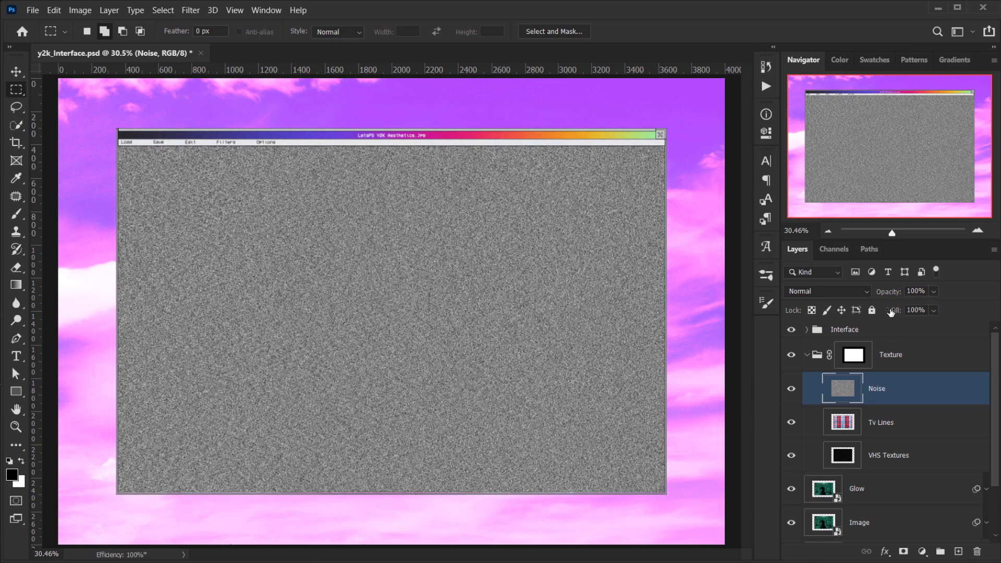
# Step: Set the Noise layer's blend mode to Soft Light and its opacity to 25%, checking the grain up close and across the whole image
pyautogui.click(816, 292)
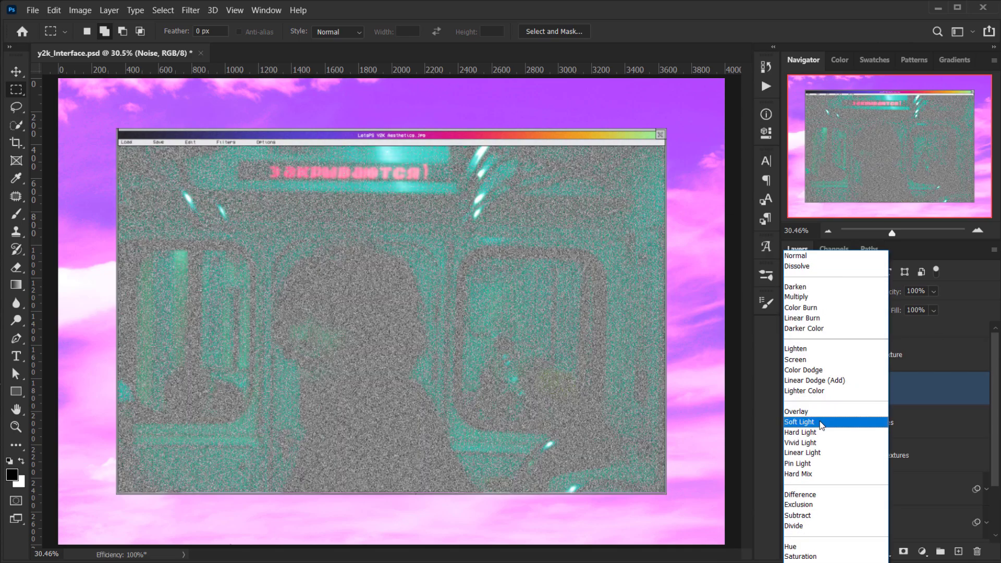
pyautogui.click(821, 423)
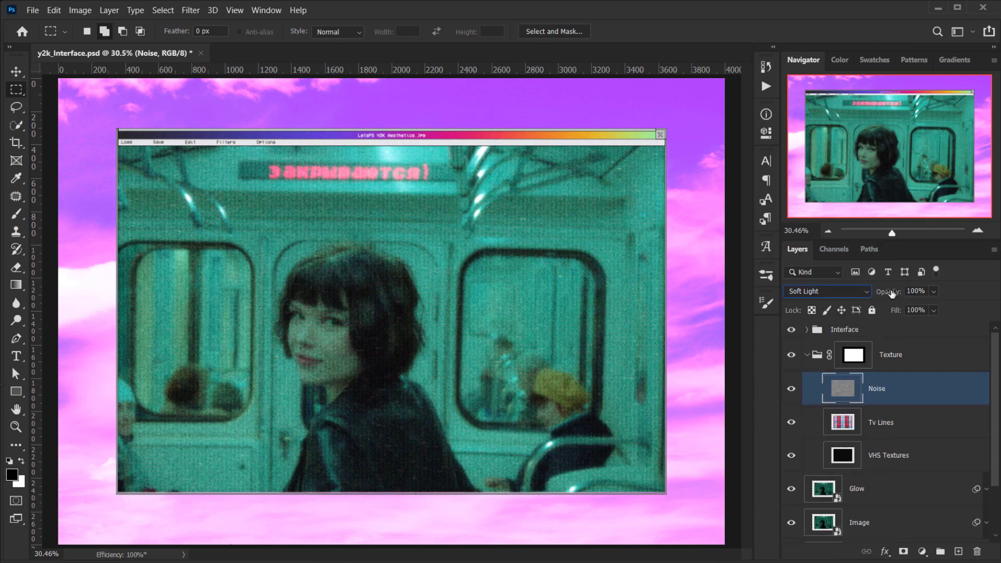
pyautogui.moveTo(891, 293); pyautogui.dragTo(855, 297)
pyautogui.scroll(5, 320, 322)
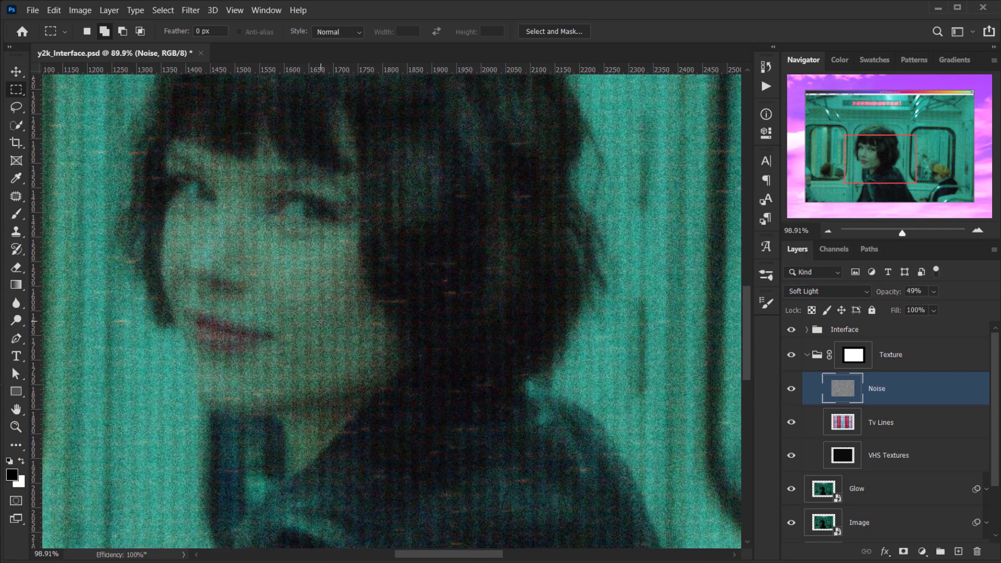
pyautogui.scroll(2, 320, 322)
pyautogui.moveTo(892, 292); pyautogui.dragTo(877, 292)
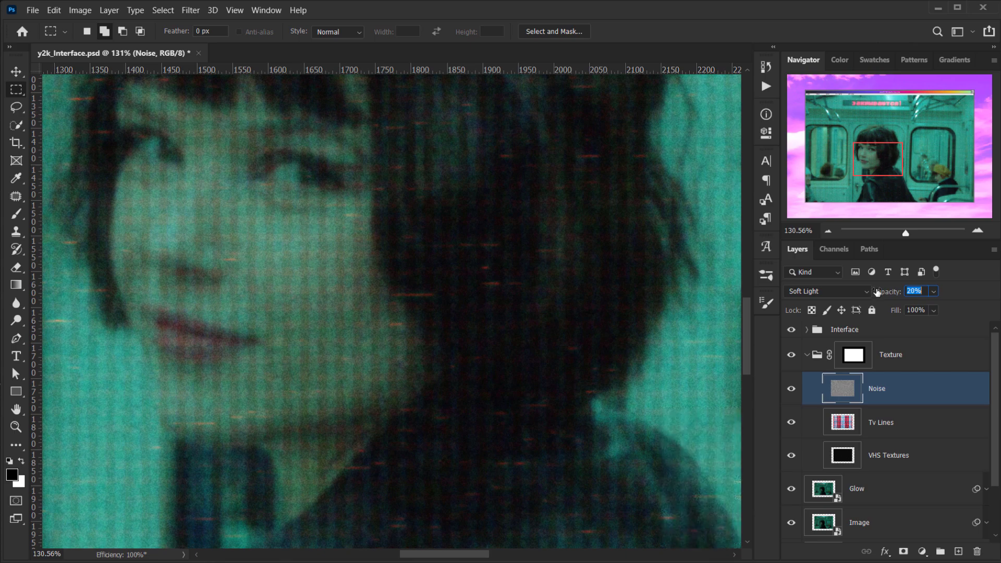
pyautogui.write('32')
pyautogui.press('Return')
pyautogui.write('25')
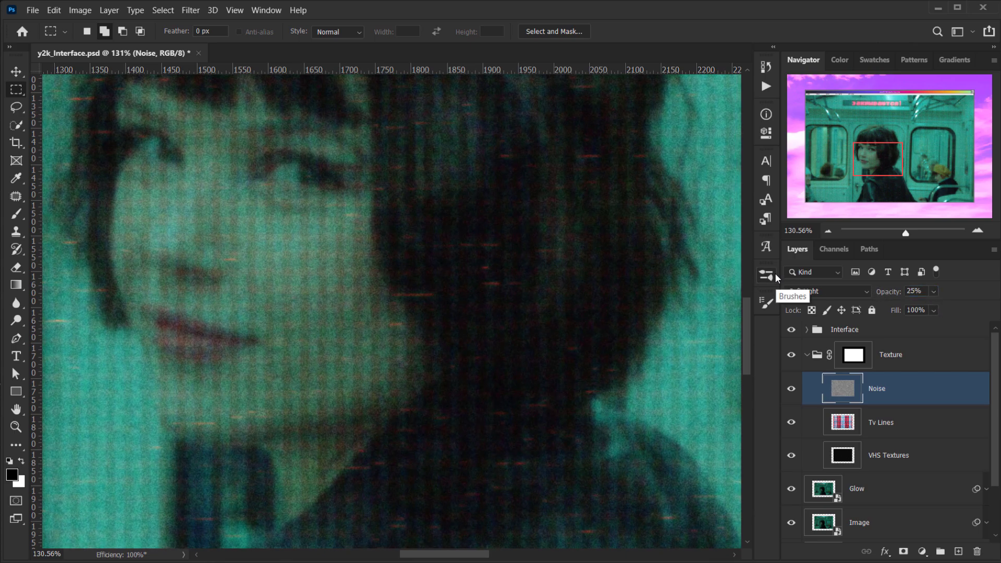
pyautogui.press('Return')
pyautogui.hotkey('ctrl', '0')
pyautogui.scroll(2, 395, 289)
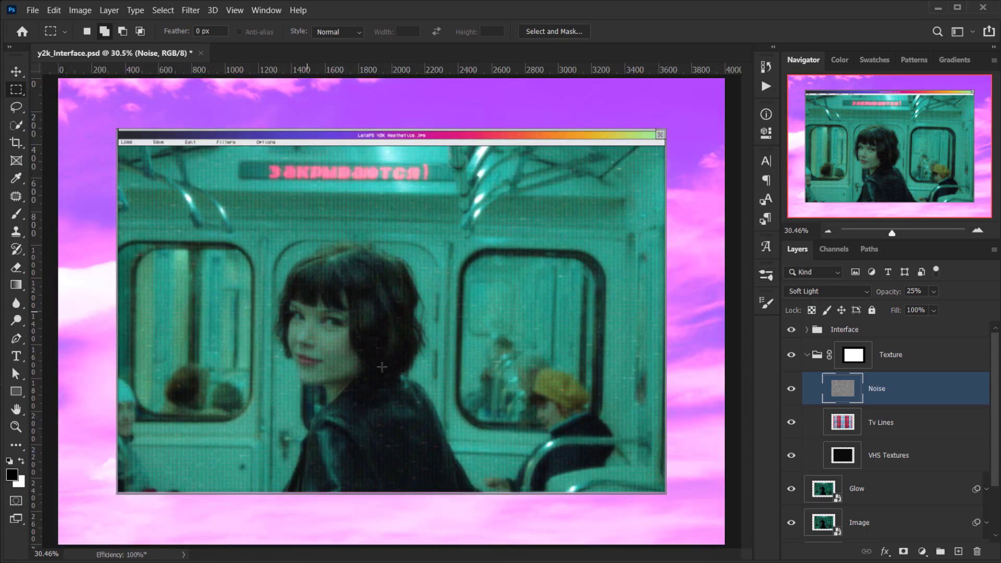
pyautogui.scroll(-2, 387, 367)
pyautogui.scroll(-2, 256, 262)
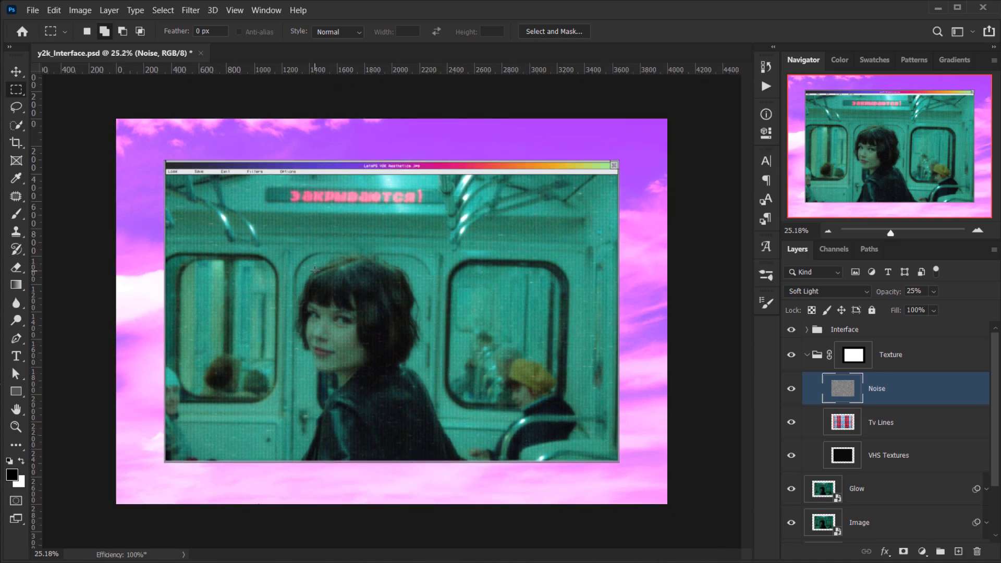
pyautogui.scroll(2, 391, 312)
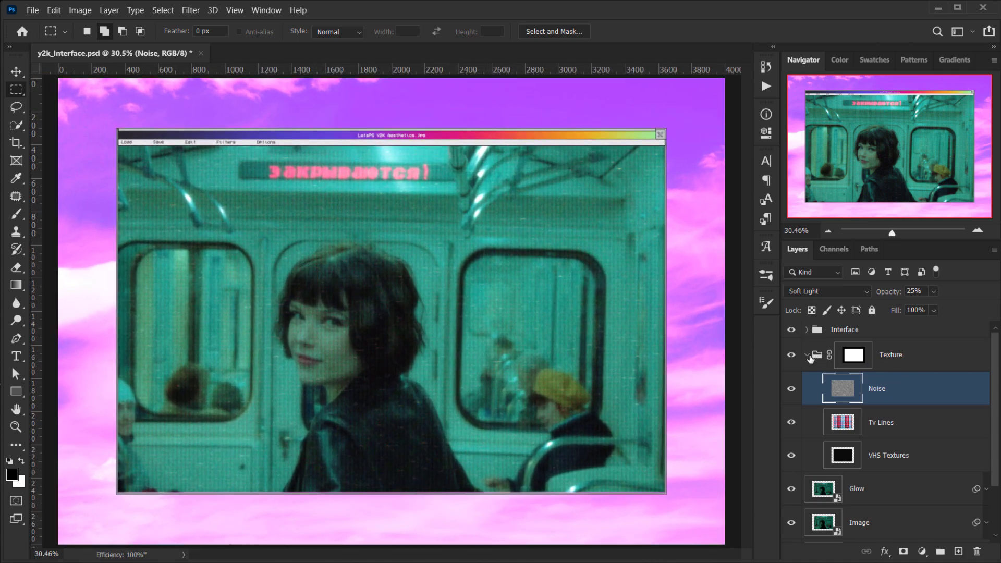
# Step: Collapse the Texture group and, with the Glow layer selected, compare the image with the group and Glow hidden and shown
pyautogui.click(807, 355)
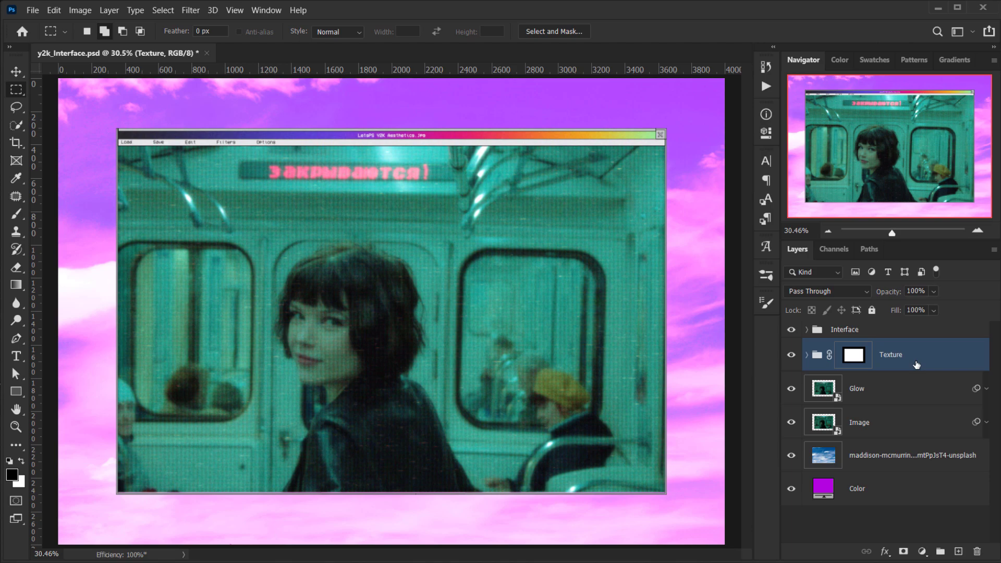
pyautogui.click(855, 385)
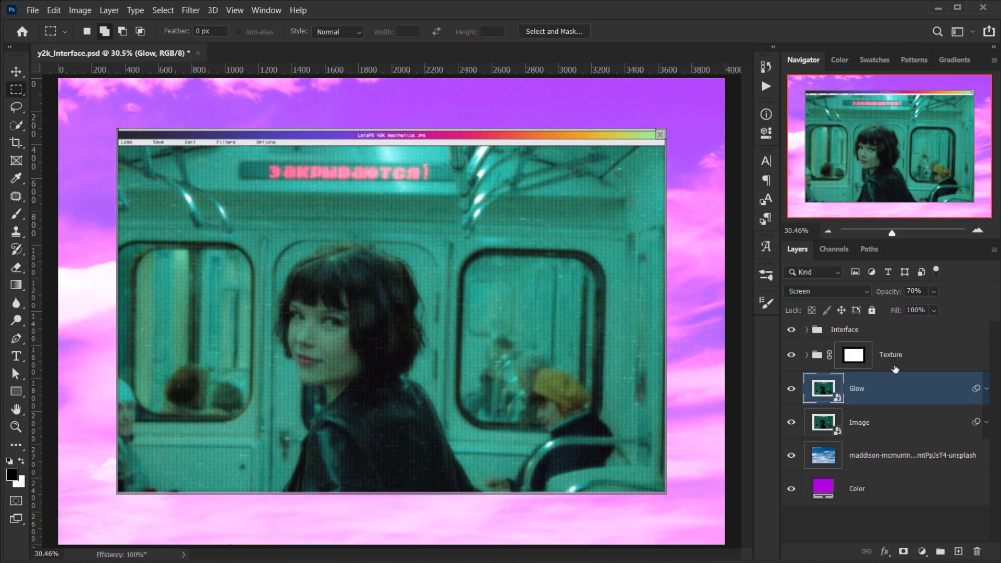
pyautogui.click(791, 355)
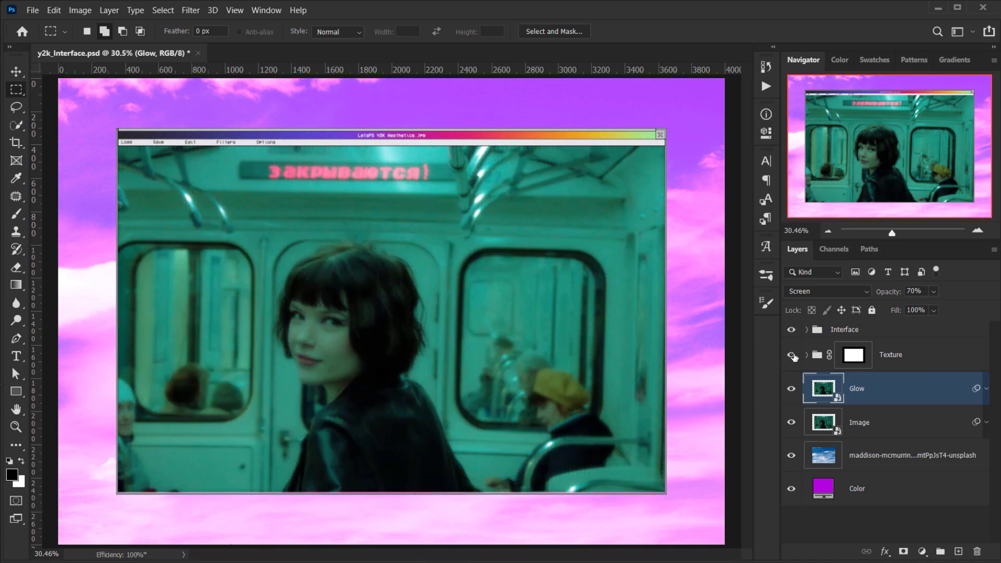
pyautogui.click(790, 355)
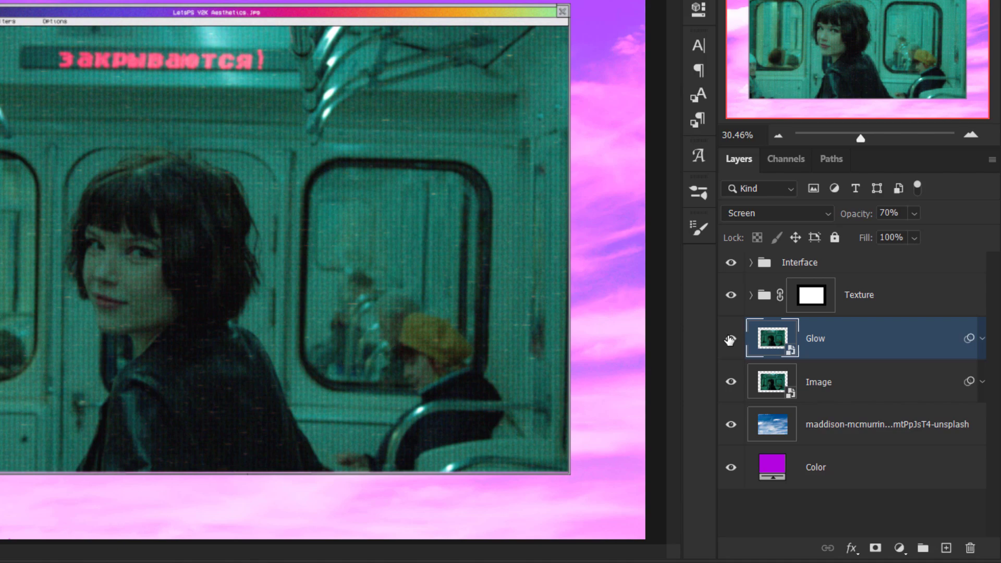
pyautogui.click(730, 340)
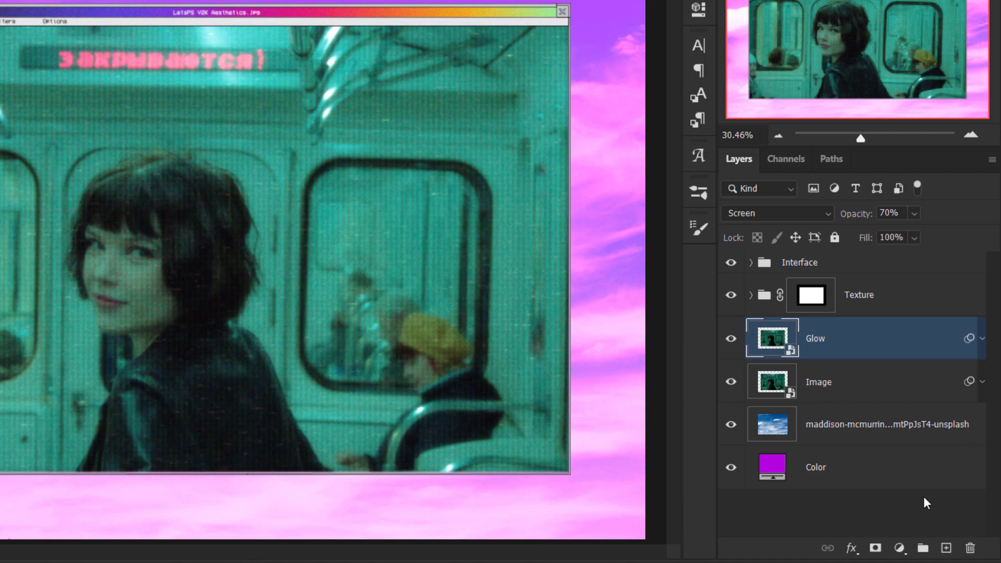
# Step: Add a Gradient Map adjustment layer above the Glow layer and try its Reverse option, leaving it off
pyautogui.click(900, 548)
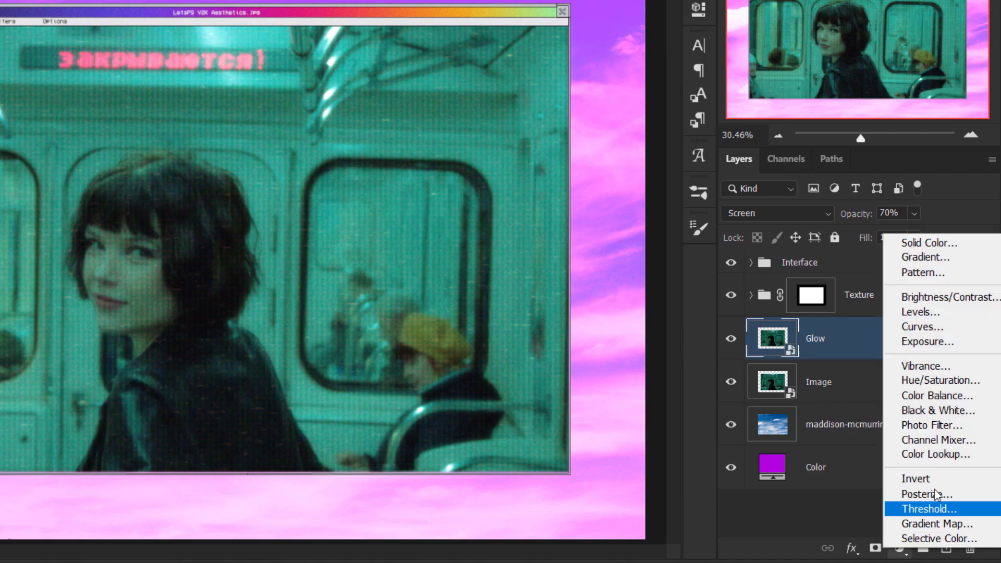
pyautogui.click(964, 523)
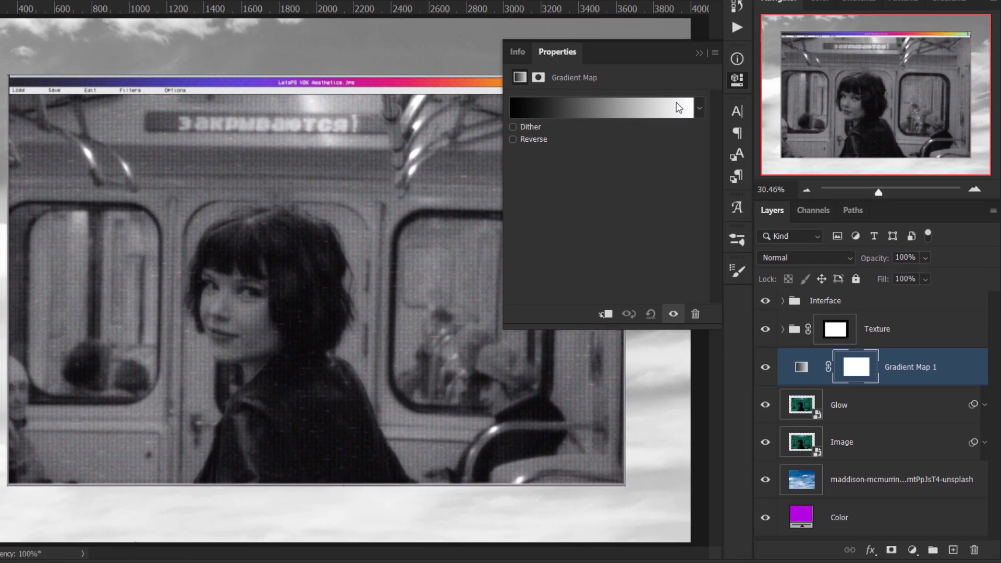
pyautogui.click(513, 139)
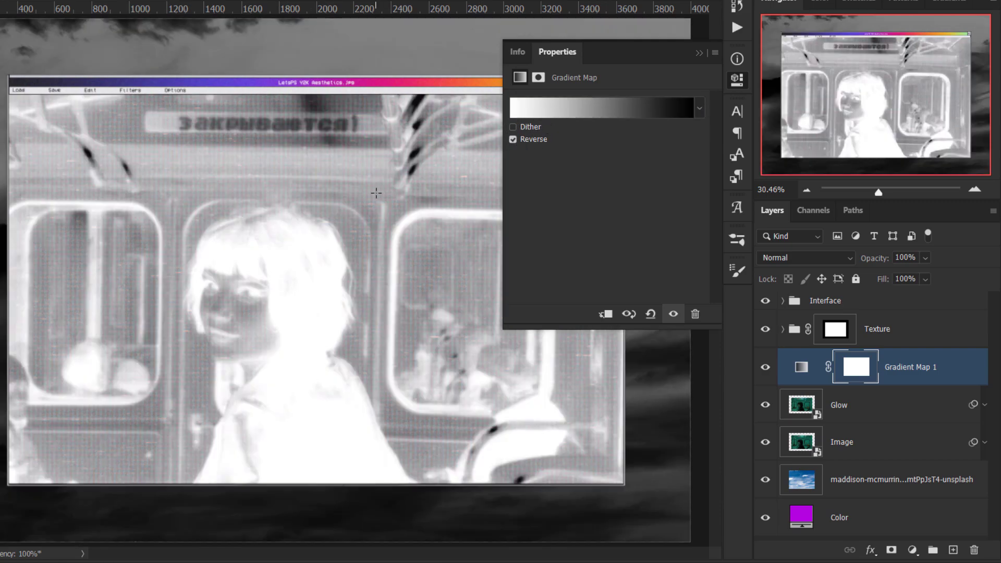
pyautogui.click(514, 138)
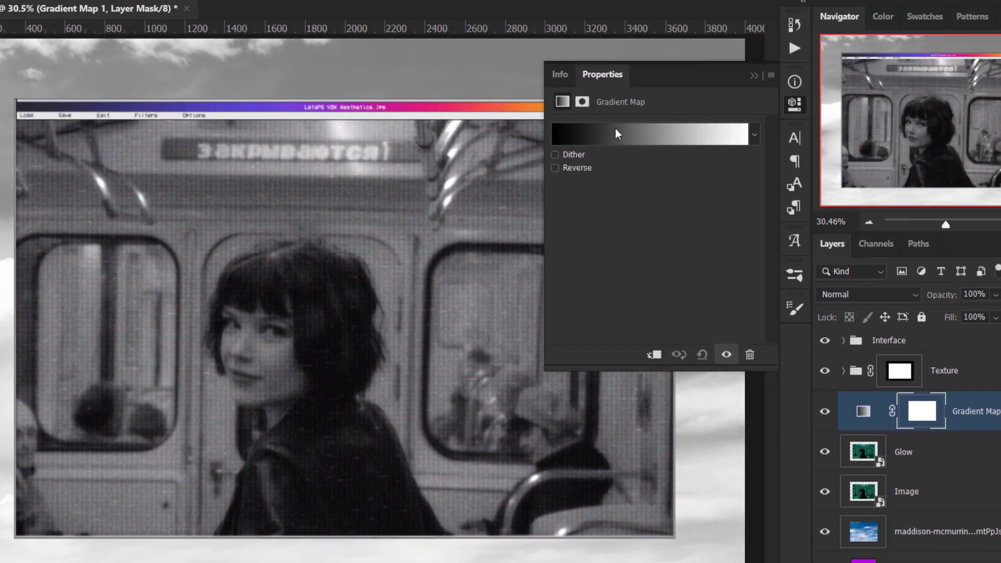
# Step: Open the gradient map's gradient for editing and recolour its black stop to dark navy #111434
pyautogui.click(625, 134)
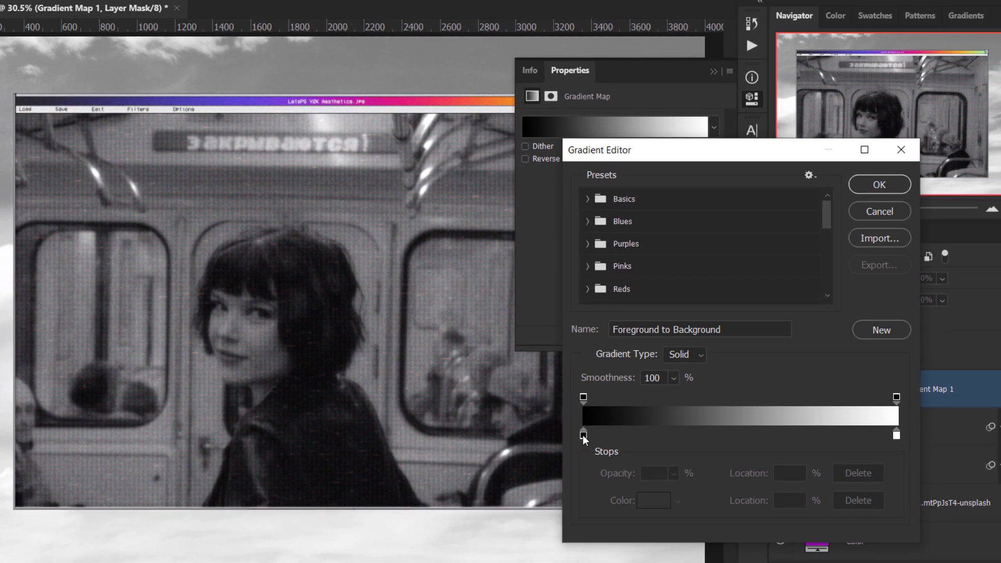
pyautogui.doubleClick(583, 436)
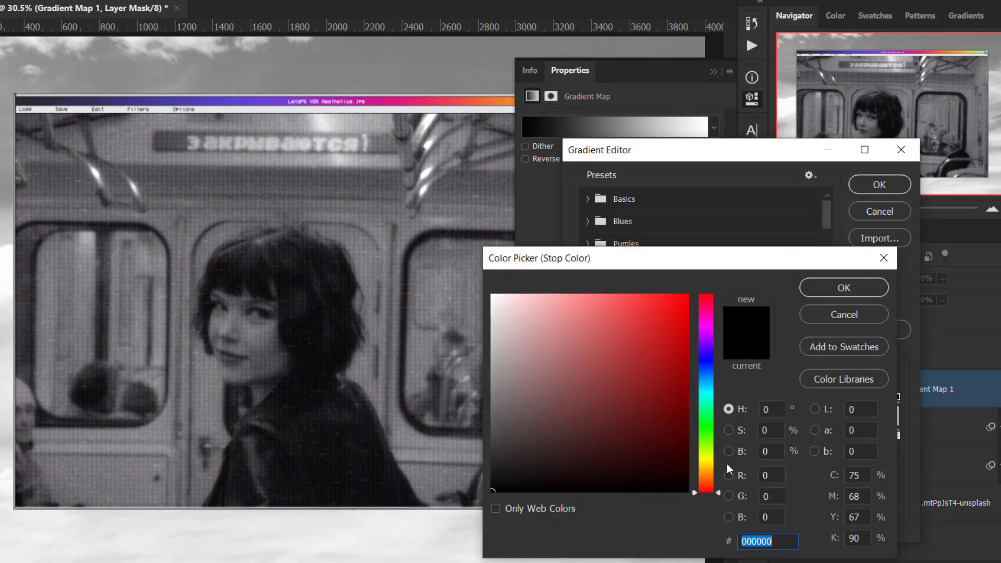
pyautogui.moveTo(707, 397); pyautogui.dragTo(705, 363)
pyautogui.click(614, 467)
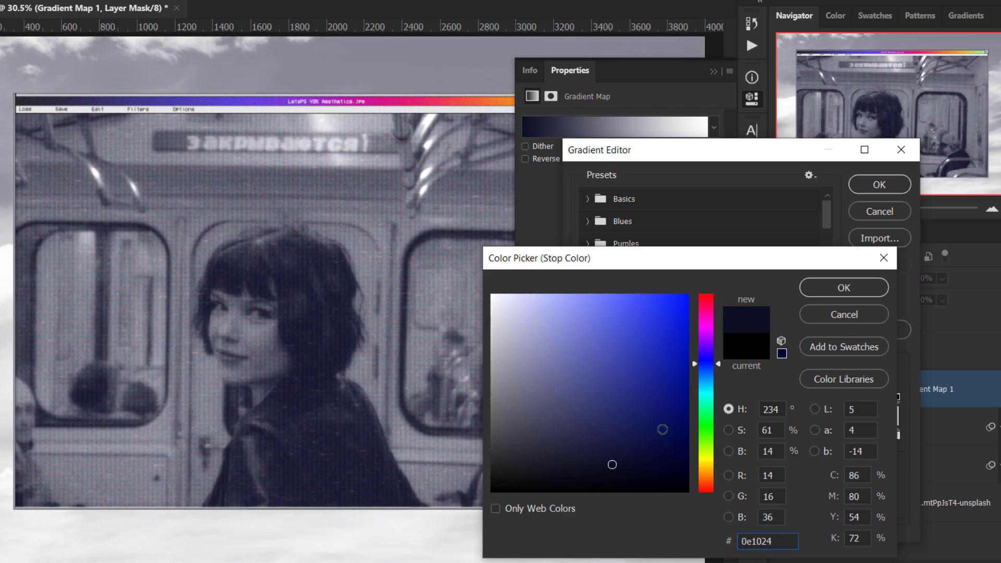
pyautogui.click(657, 423)
pyautogui.click(624, 451)
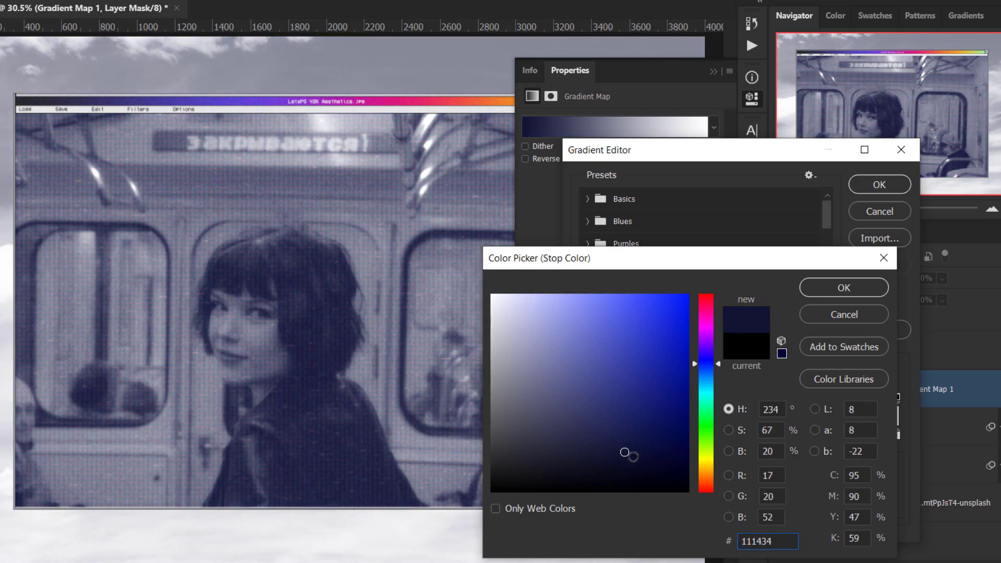
pyautogui.click(845, 288)
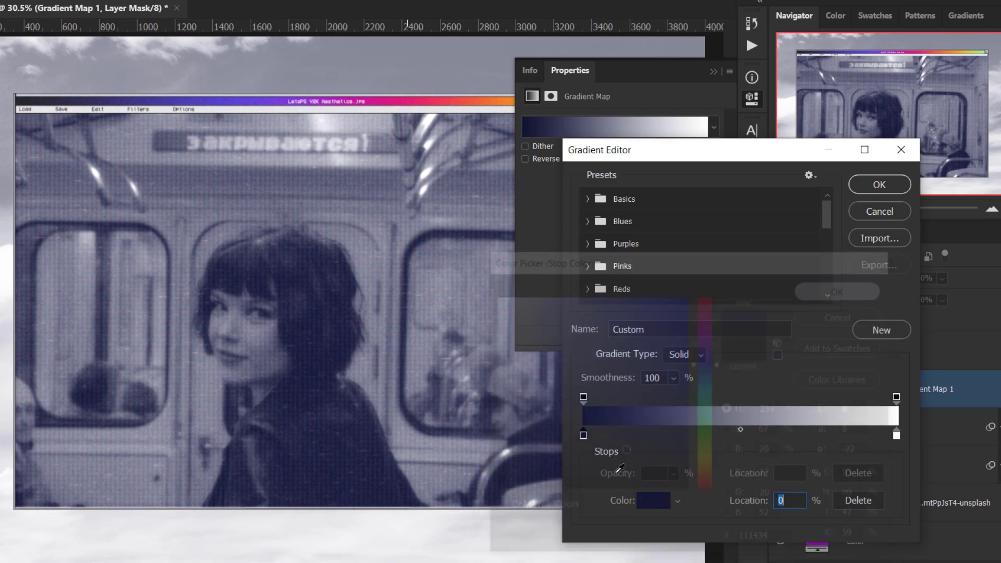
# Step: Add a colour stop in the gradient's darker part, colour it purple #5d1967 and place it at 29%
pyautogui.click(667, 435)
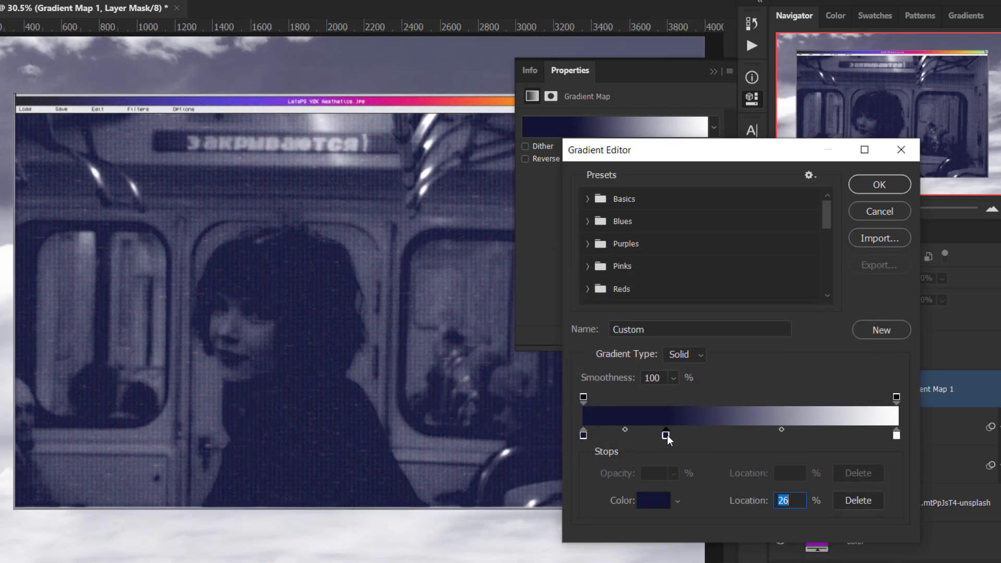
pyautogui.doubleClick(665, 436)
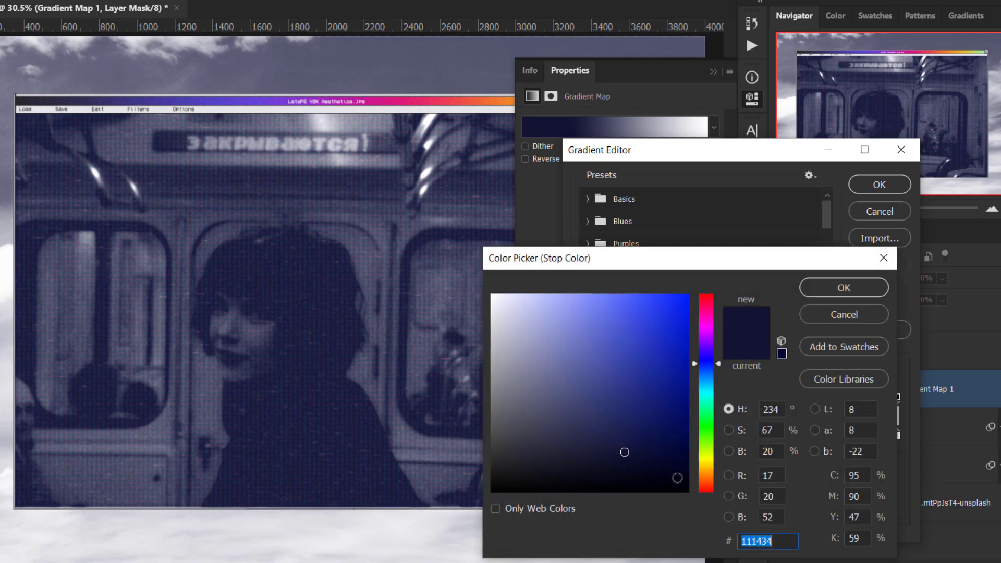
pyautogui.click(703, 323)
pyautogui.moveTo(702, 323); pyautogui.dragTo(702, 322)
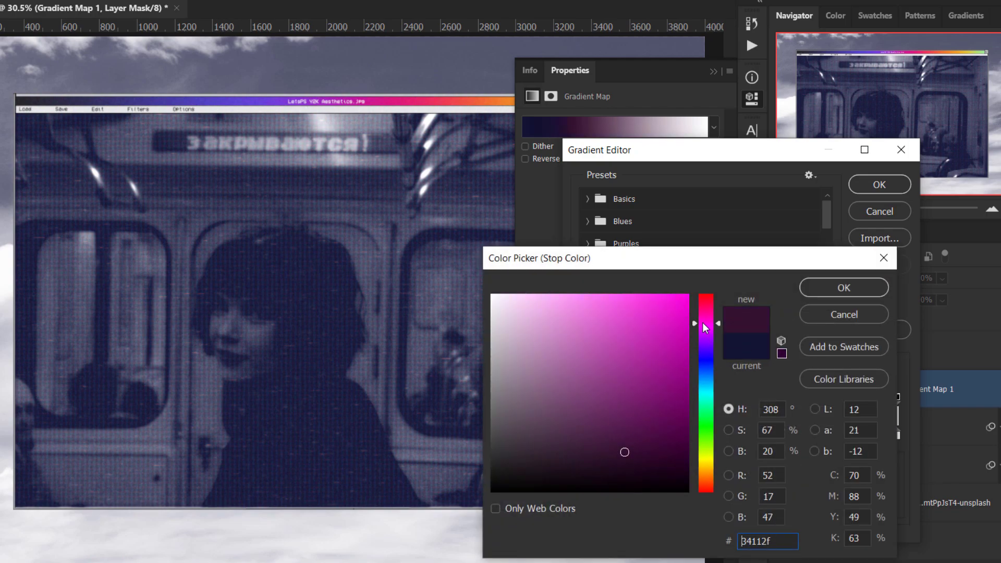
pyautogui.click(669, 328)
pyautogui.moveTo(675, 353); pyautogui.dragTo(658, 403)
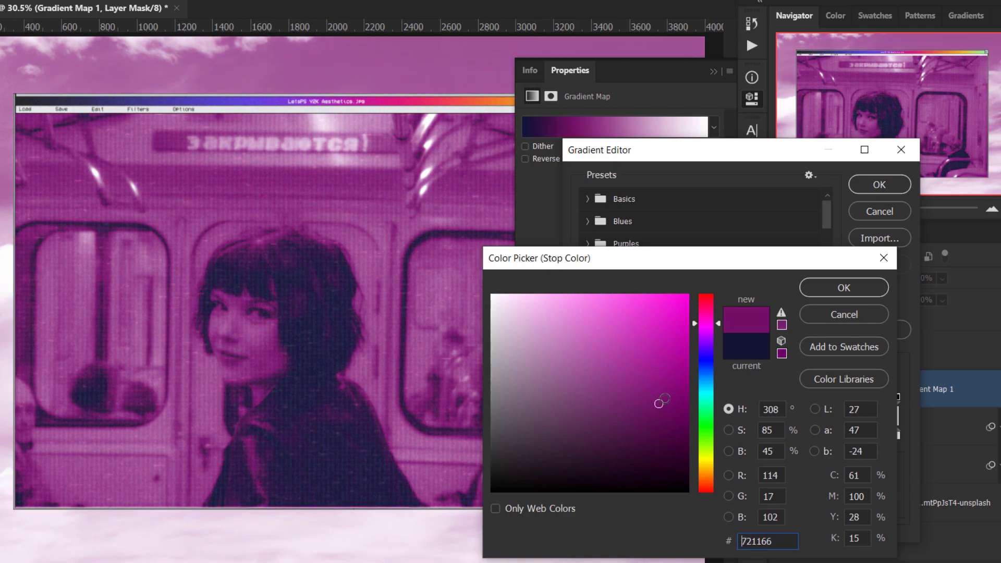
pyautogui.click(706, 328)
pyautogui.click(641, 412)
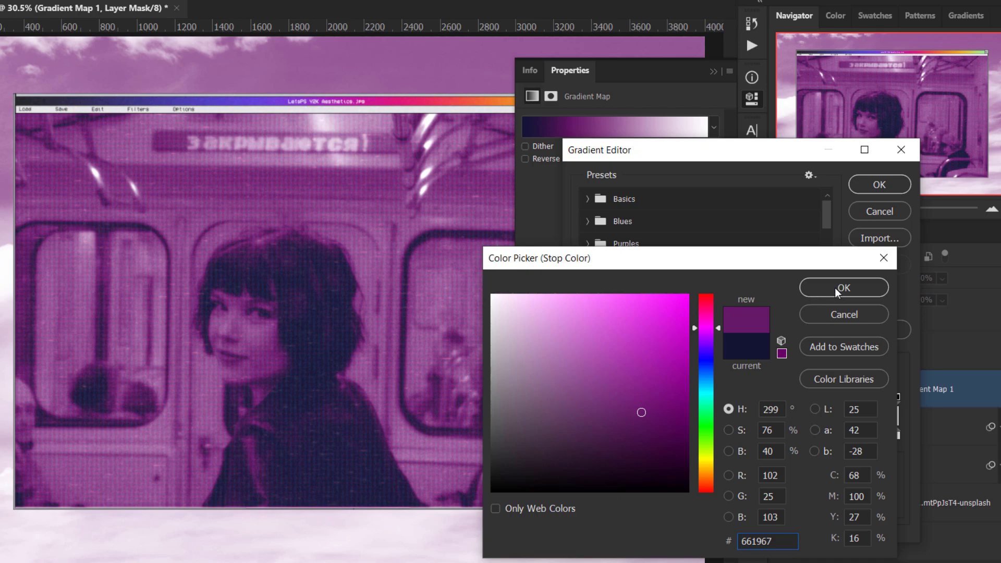
pyautogui.click(706, 331)
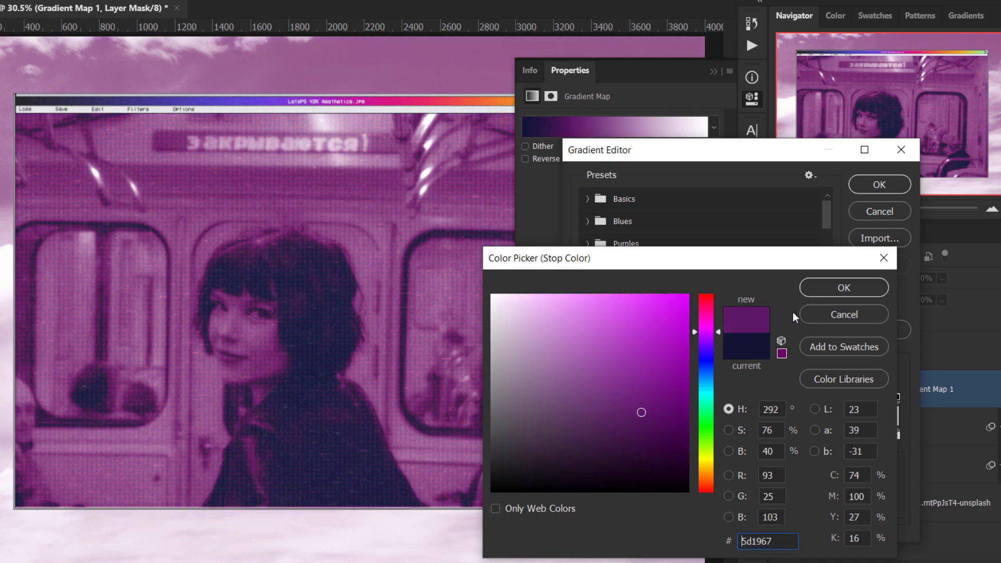
pyautogui.click(845, 286)
pyautogui.moveTo(666, 437); pyautogui.dragTo(674, 438)
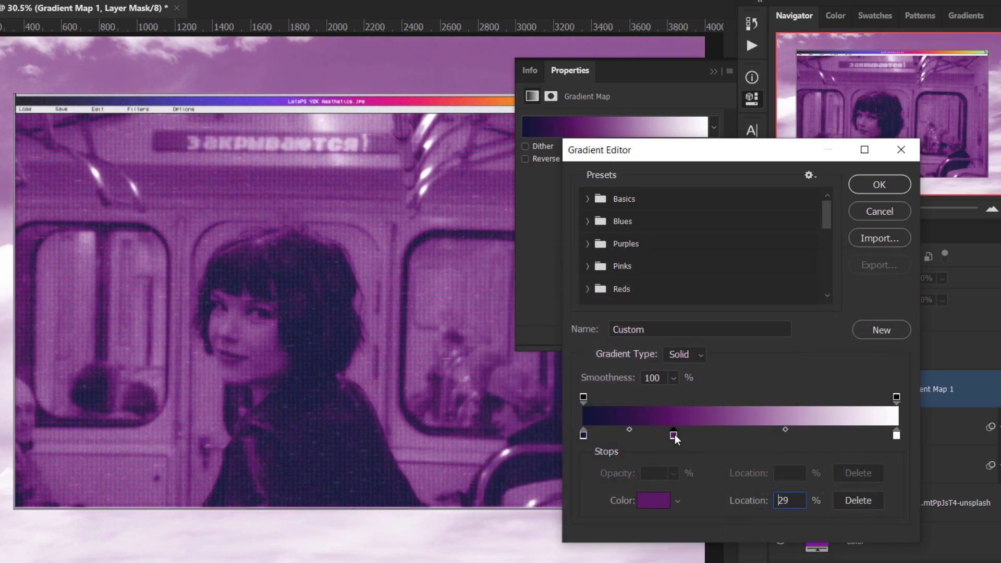
# Step: Add another colour stop at 62% of the gradient and colour it teal #11c7b8
pyautogui.click(780, 441)
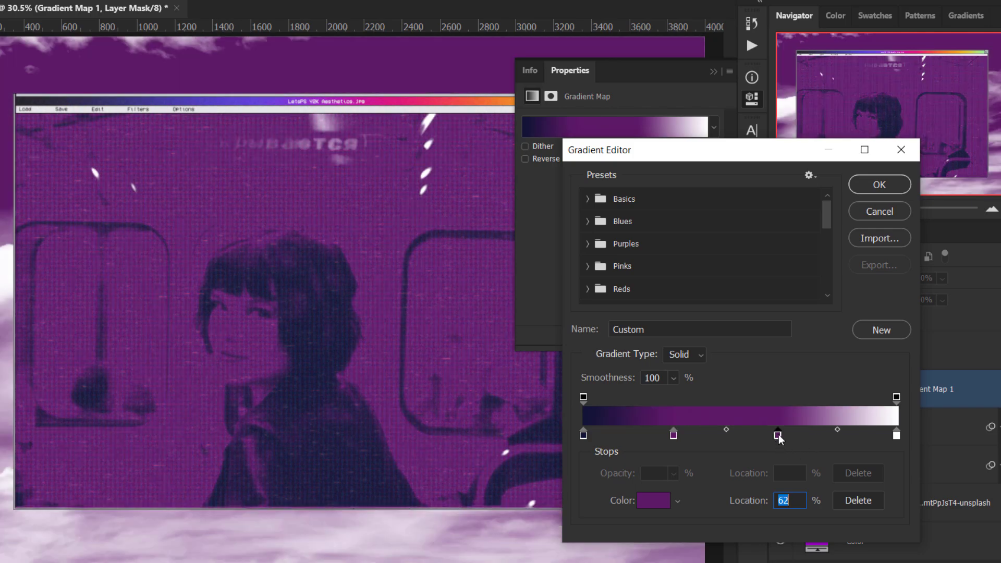
pyautogui.doubleClick(778, 437)
pyautogui.moveTo(704, 369)
pyautogui.mouseDown()
pyautogui.moveTo(705, 384)
pyautogui.moveTo(672, 356)
pyautogui.moveTo(671, 338)
pyautogui.mouseUp()
pyautogui.click(650, 370)
pyautogui.moveTo(701, 390); pyautogui.dragTo(704, 396)
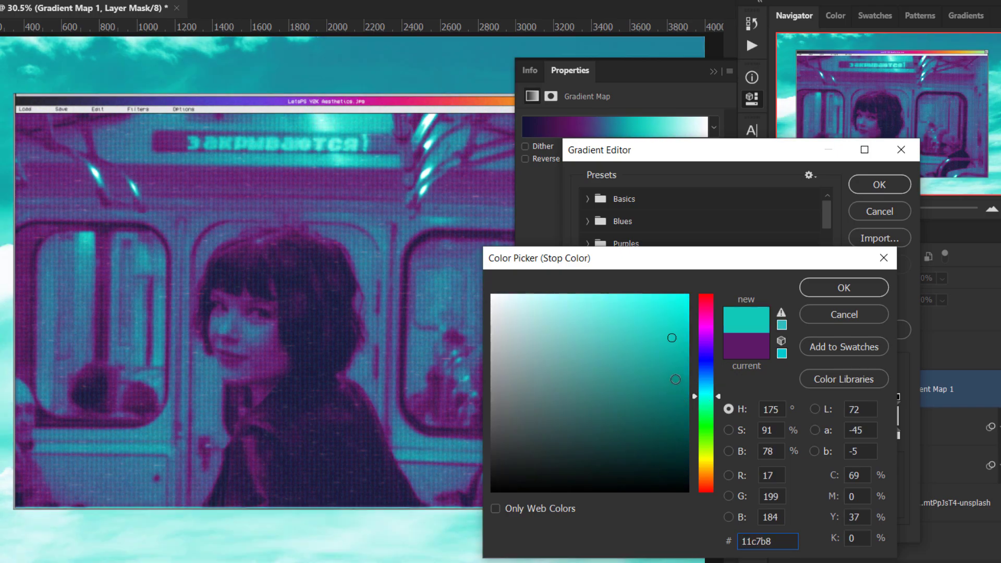
pyautogui.click(848, 288)
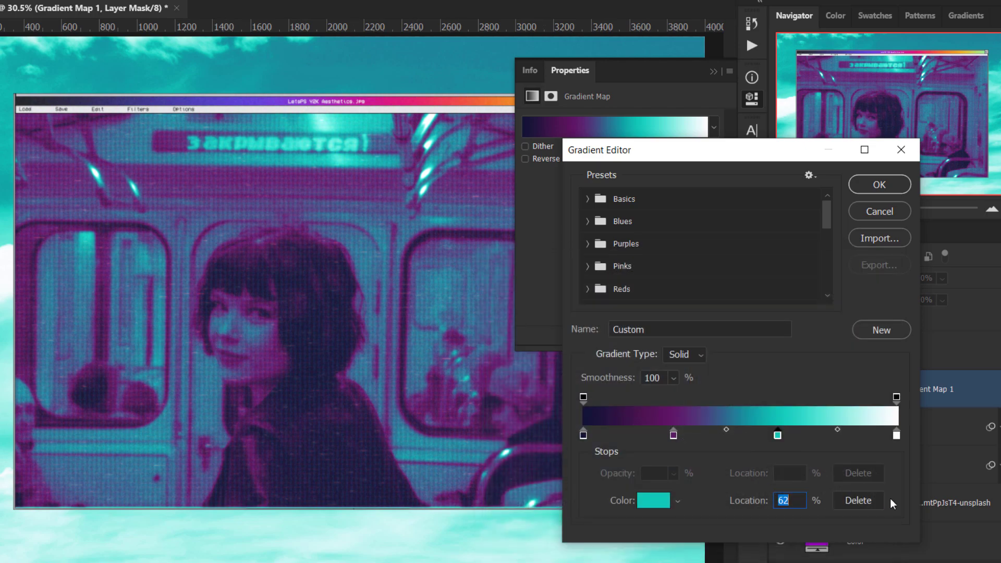
# Step: Try pale yellow tones for the gradient's white end stop, then settle on light gray #d9d9d5
pyautogui.doubleClick(896, 435)
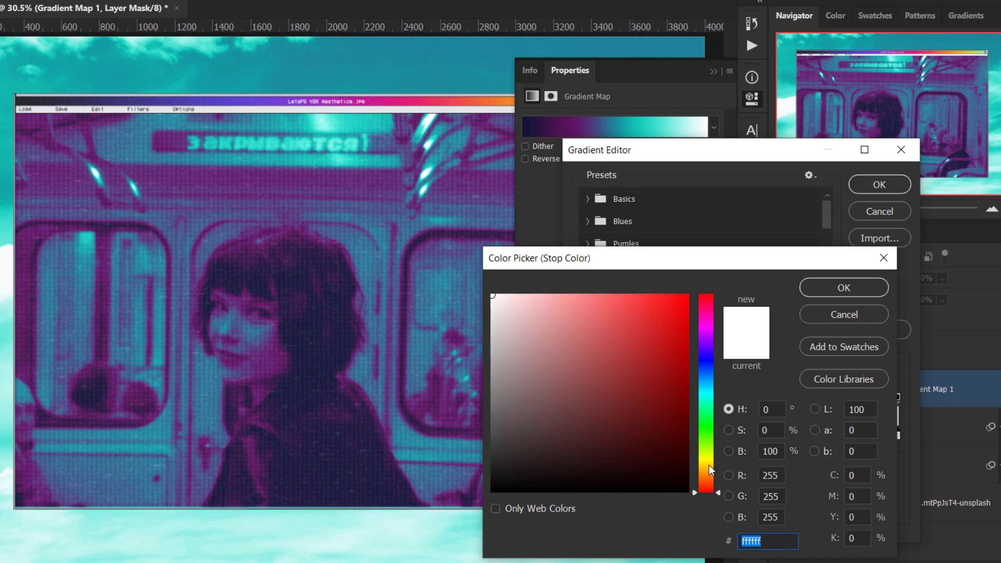
pyautogui.click(708, 463)
pyautogui.click(532, 298)
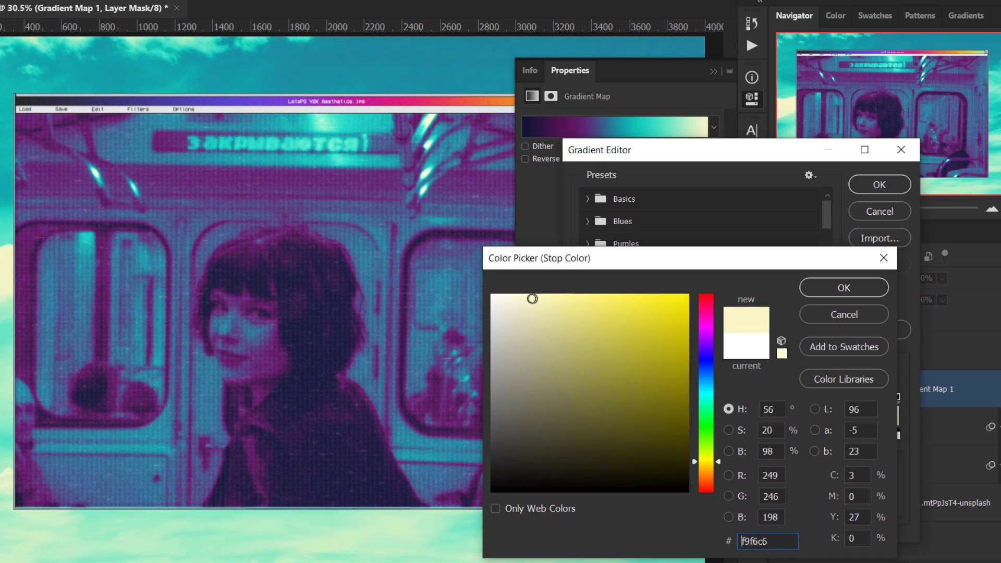
pyautogui.click(563, 305)
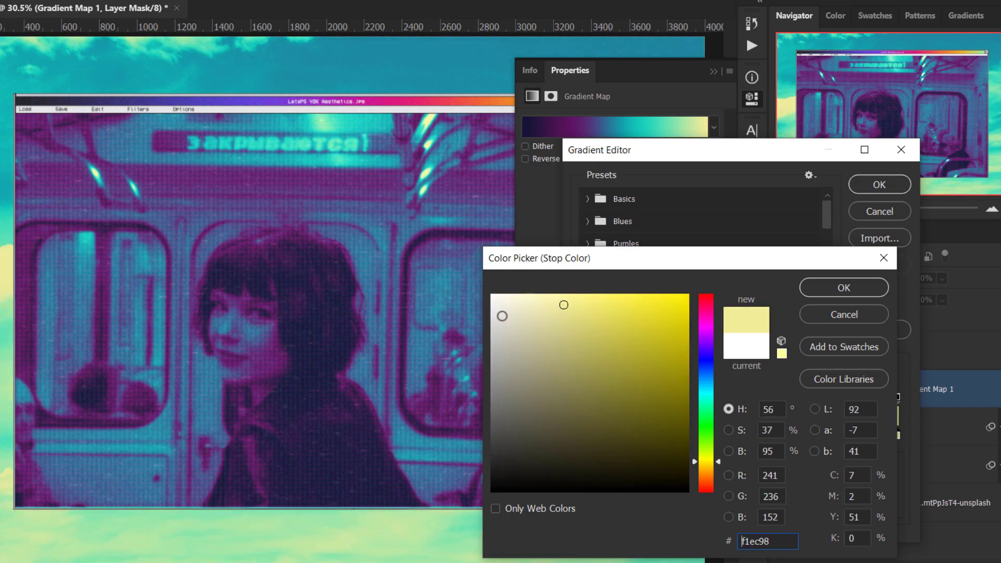
pyautogui.moveTo(502, 316)
pyautogui.mouseDown()
pyautogui.moveTo(494, 343)
pyautogui.moveTo(496, 323)
pyautogui.mouseUp()
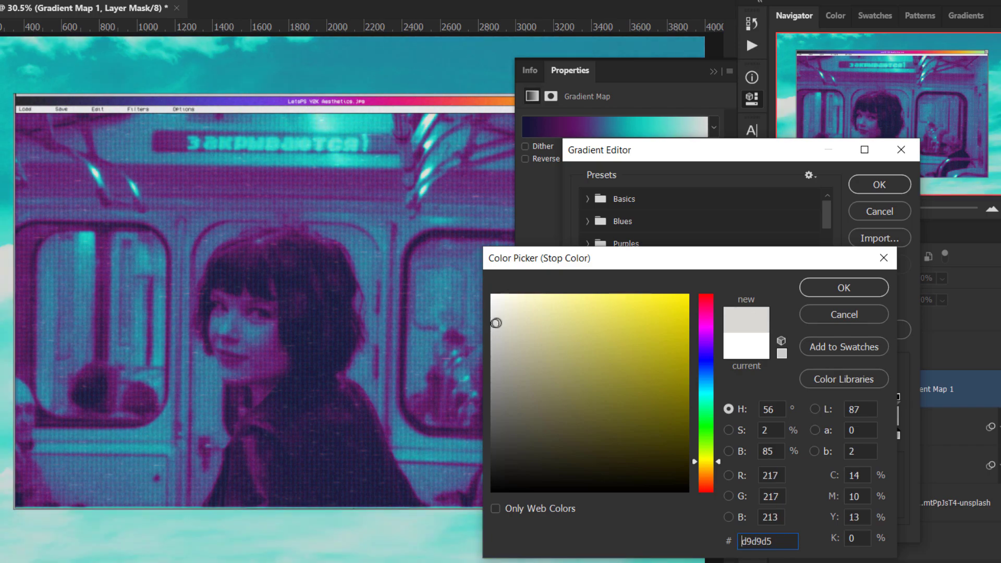
pyautogui.click(845, 290)
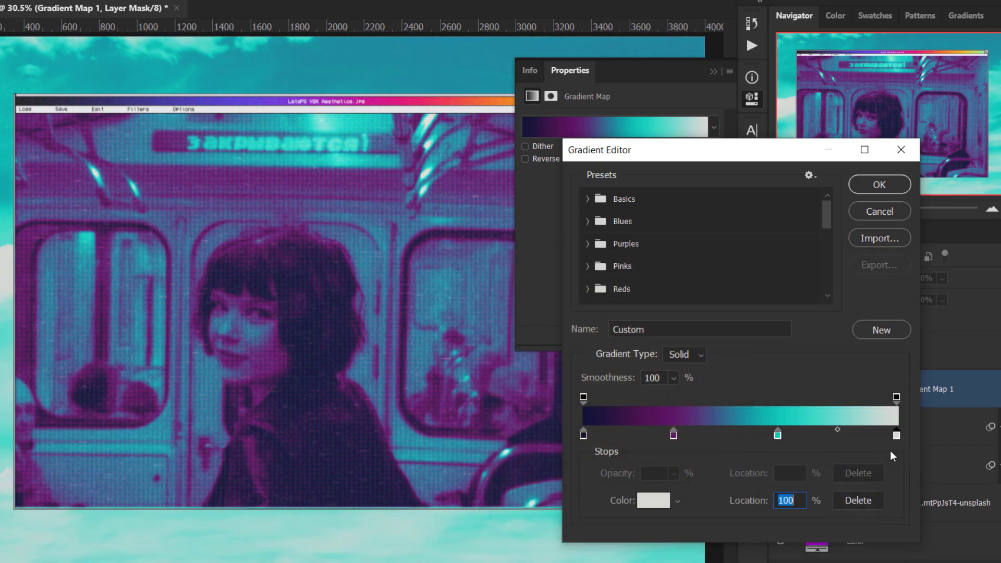
# Step: Fine-tune the gradient stop positions, moving navy to 5%, teal to 64%, light gray inward from the end, and purple slightly toward the lighter side
pyautogui.moveTo(897, 434); pyautogui.dragTo(879, 434)
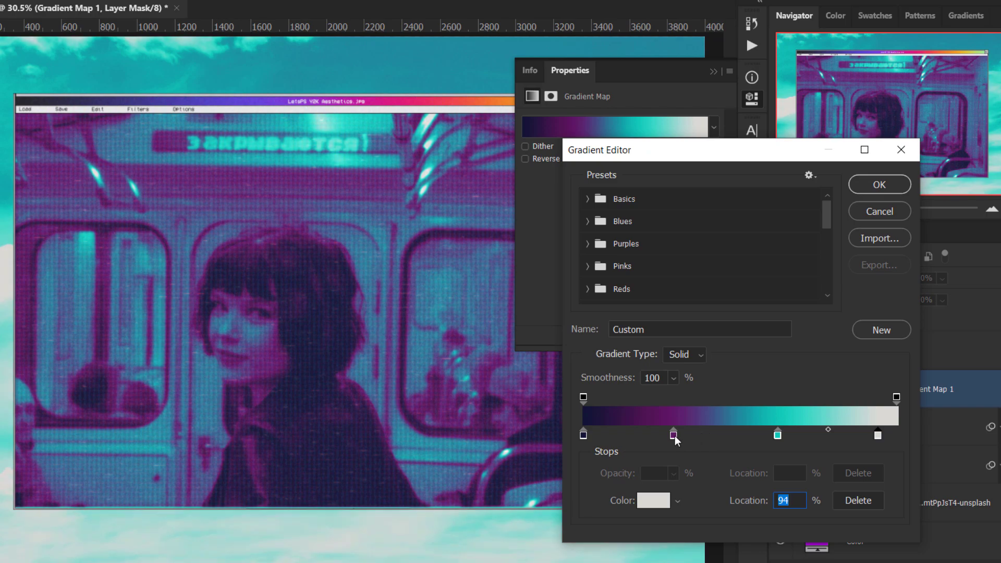
pyautogui.moveTo(673, 435); pyautogui.dragTo(687, 436)
pyautogui.moveTo(583, 434); pyautogui.dragTo(598, 435)
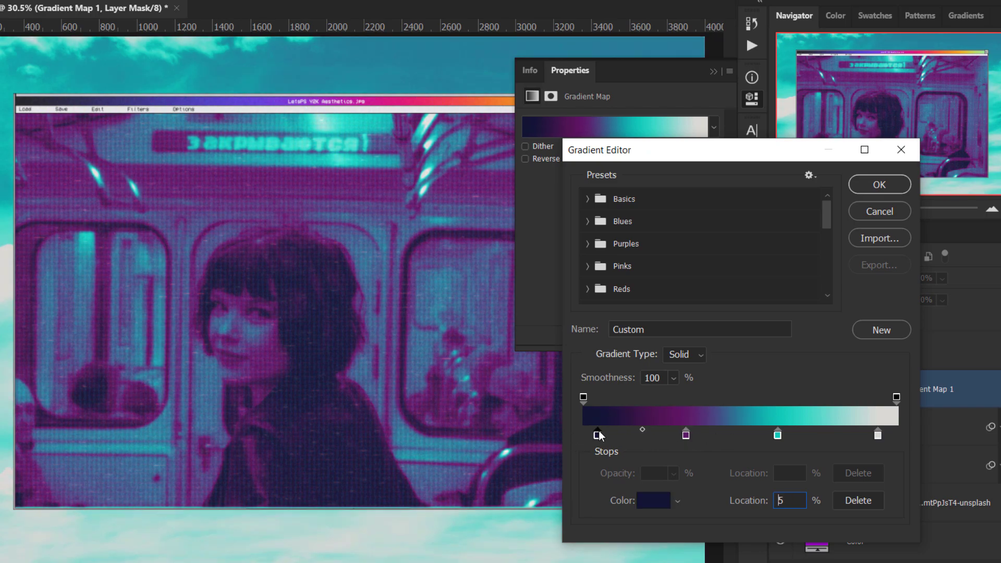
pyautogui.moveTo(879, 435); pyautogui.dragTo(881, 436)
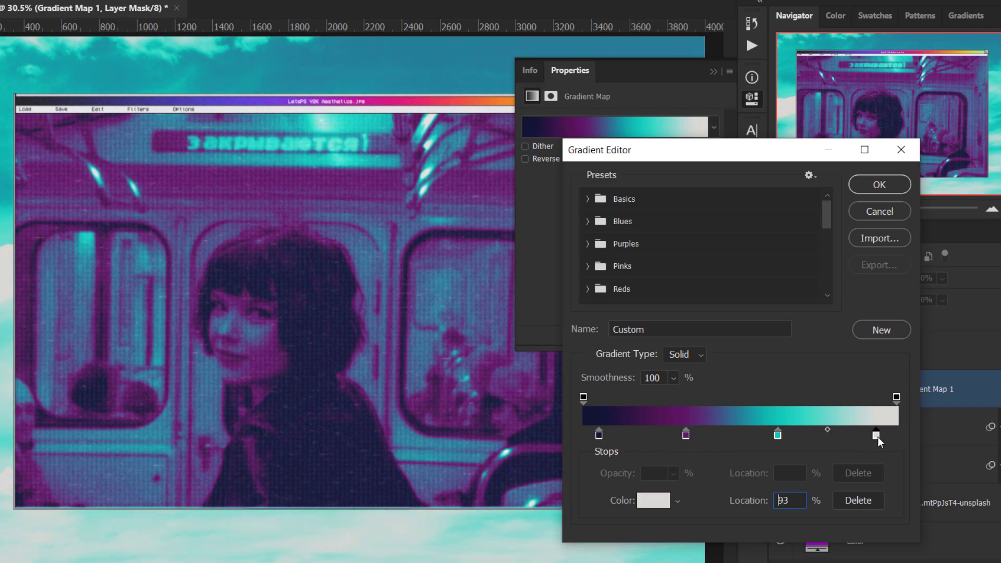
pyautogui.moveTo(775, 431); pyautogui.dragTo(783, 434)
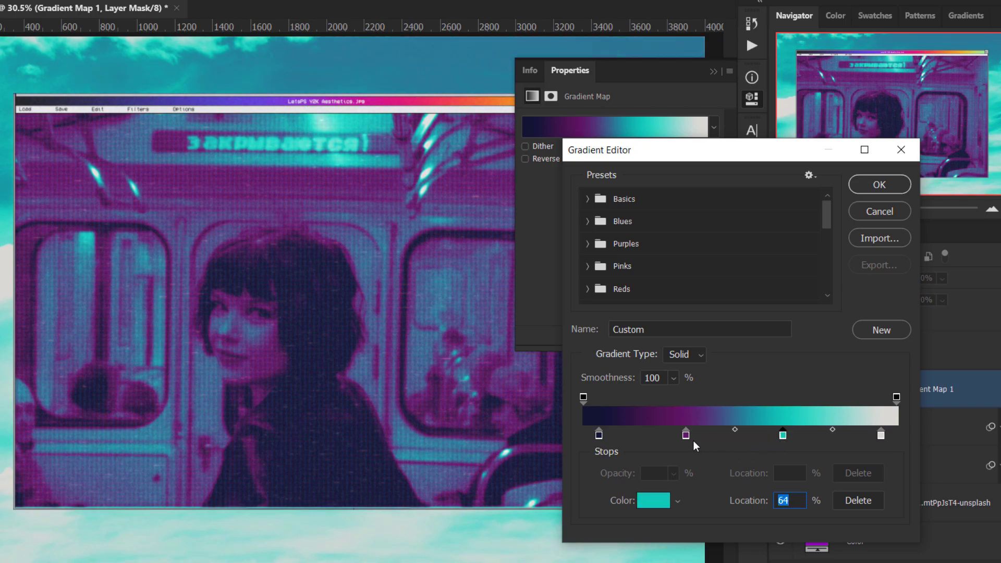
pyautogui.moveTo(685, 435)
pyautogui.mouseDown()
pyautogui.moveTo(666, 435)
pyautogui.moveTo(679, 436)
pyautogui.mouseUp()
# Step: Move the navy stop to 6%, recolour it a more saturated dark blue and accept the custom gradient
pyautogui.moveTo(598, 435); pyautogui.dragTo(627, 461)
pyautogui.doubleClick(603, 436)
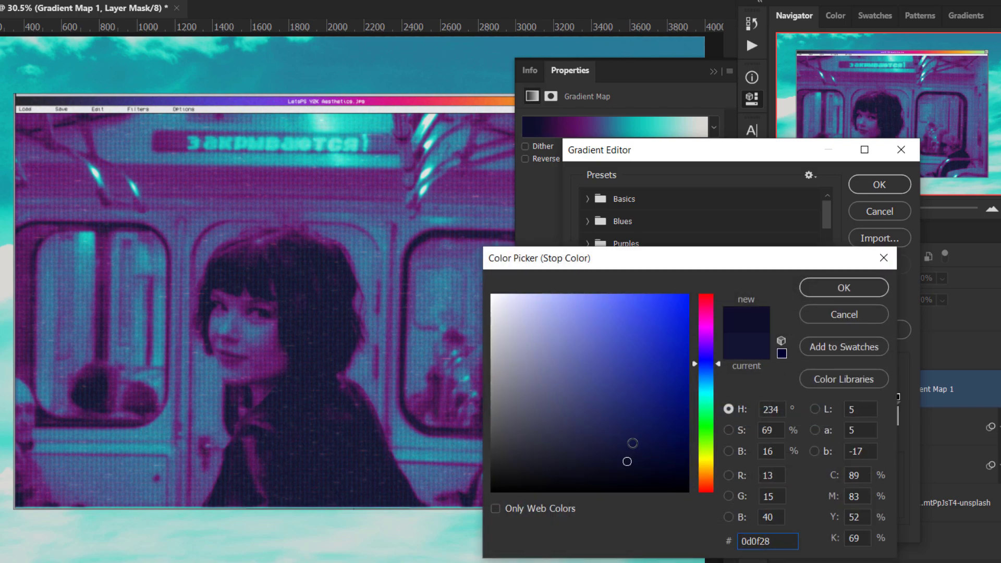
pyautogui.click(638, 443)
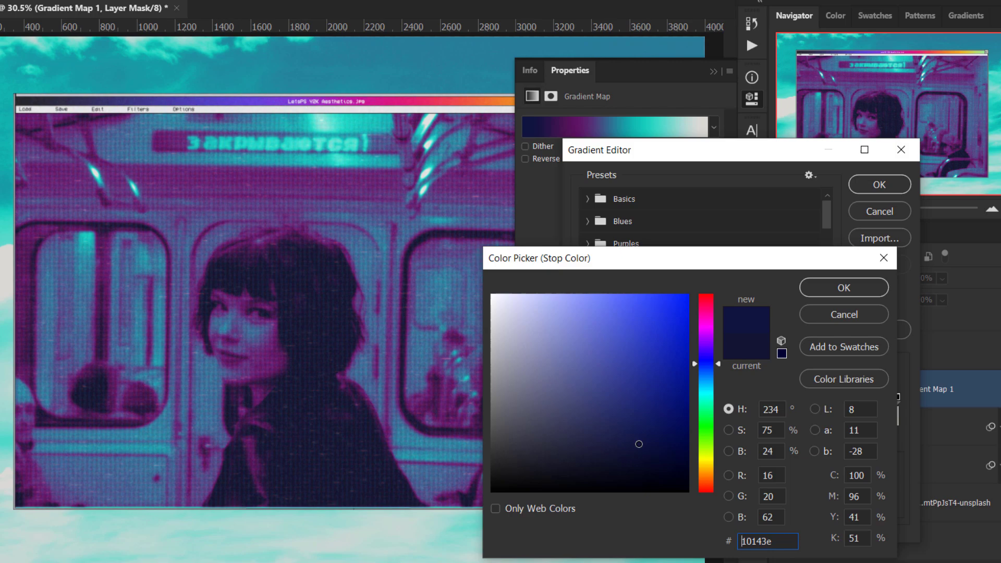
pyautogui.click(645, 449)
pyautogui.click(846, 290)
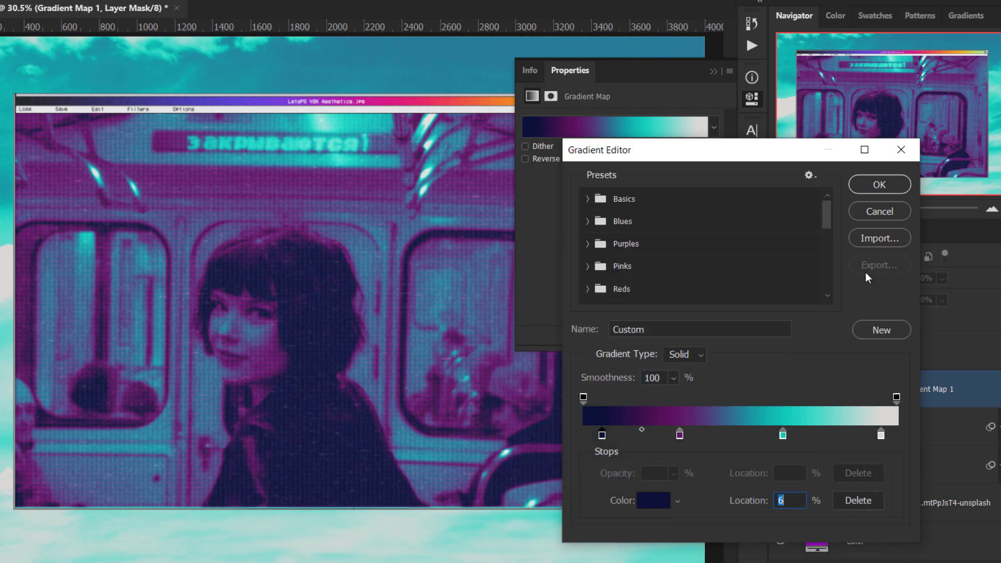
pyautogui.click(887, 183)
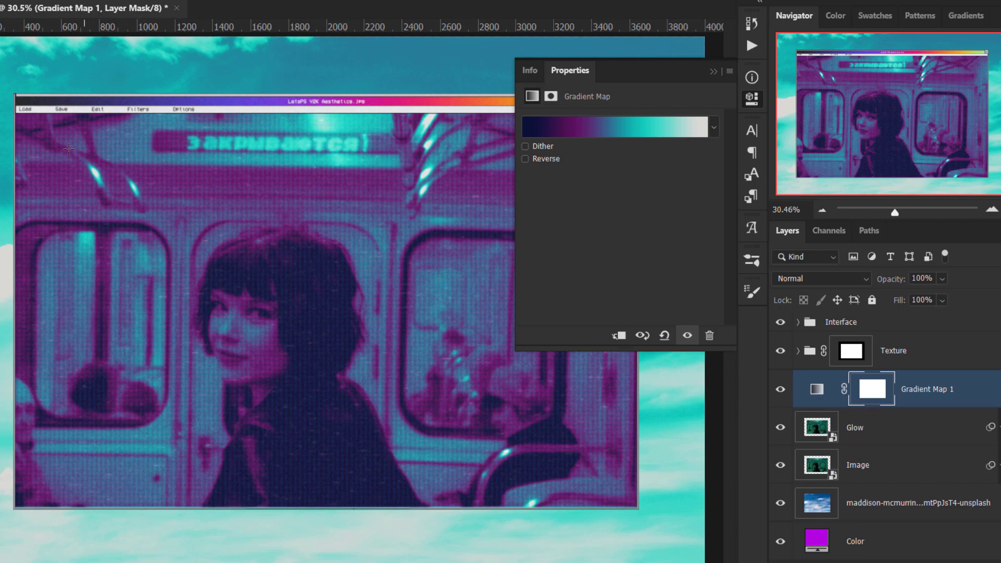
# Step: Close the gradient map's properties and inspect the recoloured artwork up close and as a whole
pyautogui.scroll(-2, 175, 283)
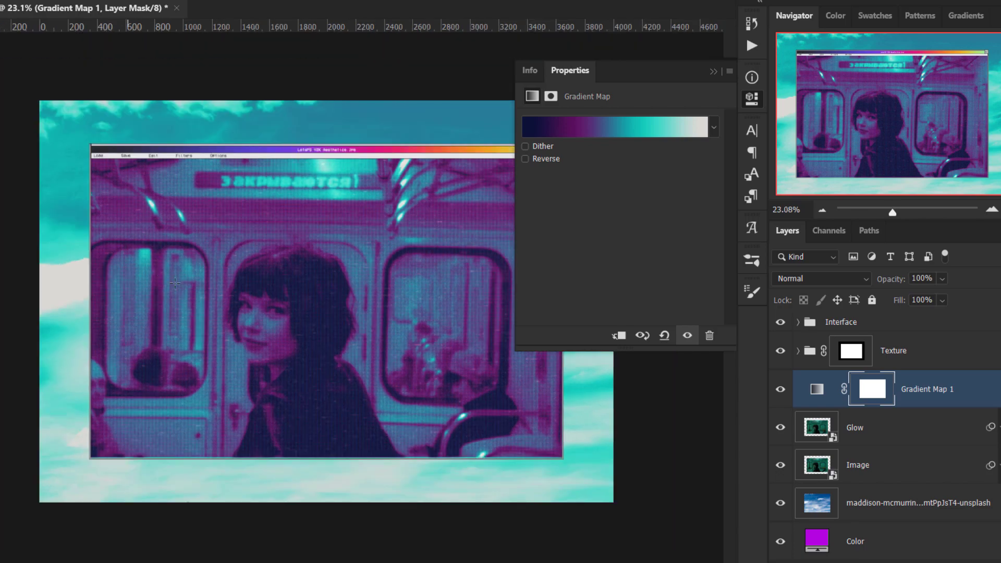
pyautogui.scroll(1, 318, 247)
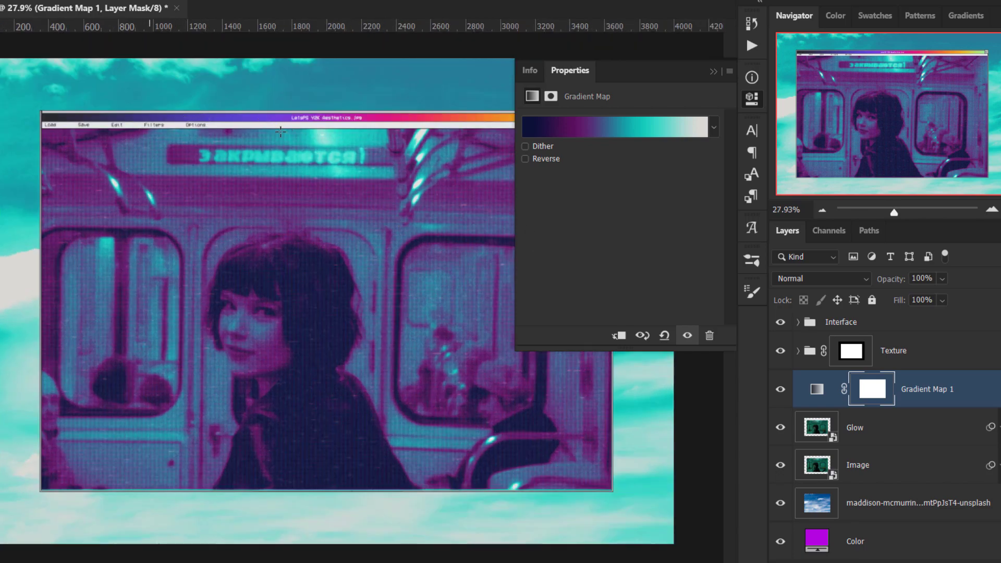
pyautogui.click(713, 71)
pyautogui.scroll(2, 415, 382)
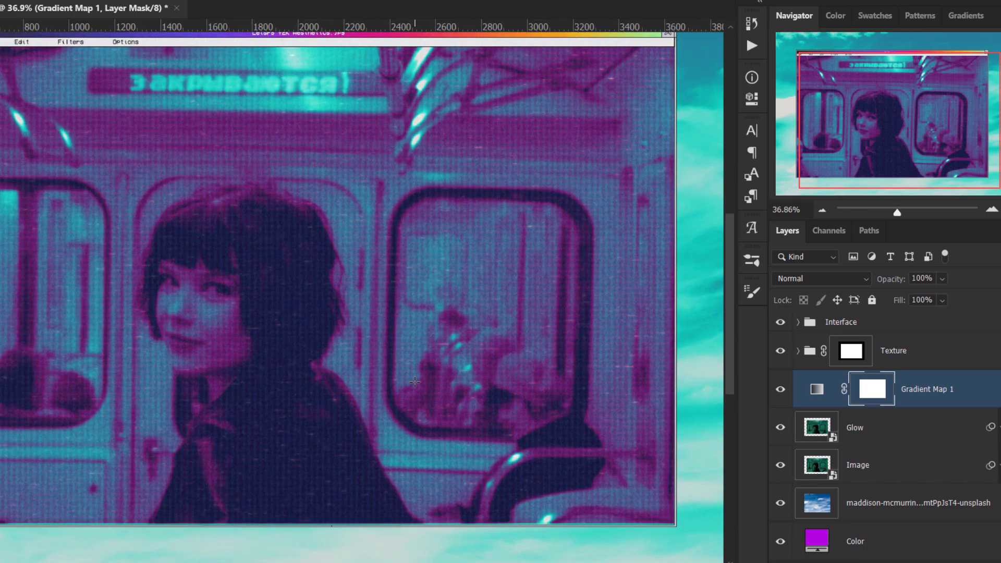
pyautogui.scroll(-2, 415, 382)
# Step: Replace the Gradient Map 1 layer's mask with a copy of the Texture group's mask
pyautogui.click(855, 339)
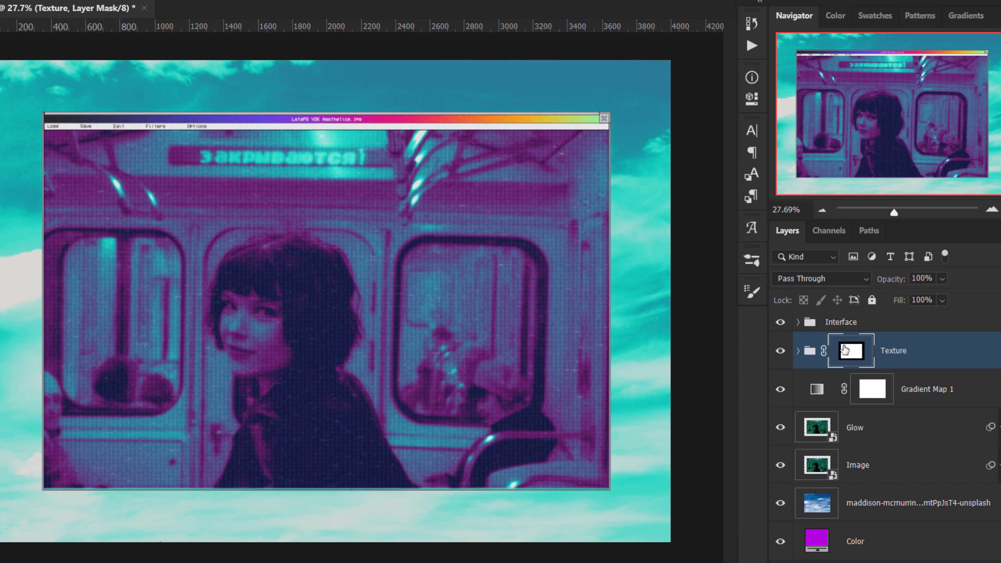
pyautogui.moveTo(846, 349); pyautogui.dragTo(875, 396)
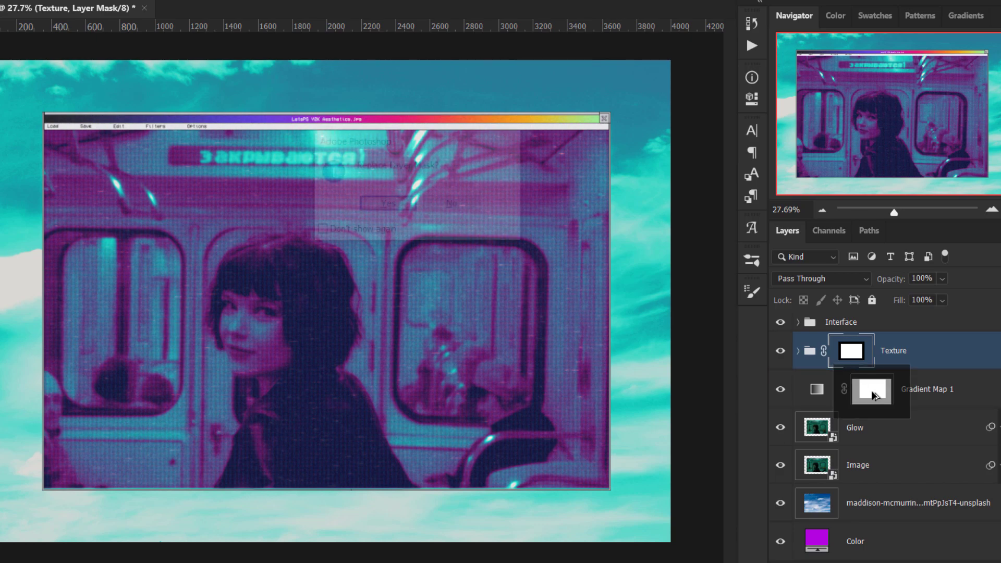
pyautogui.click(387, 205)
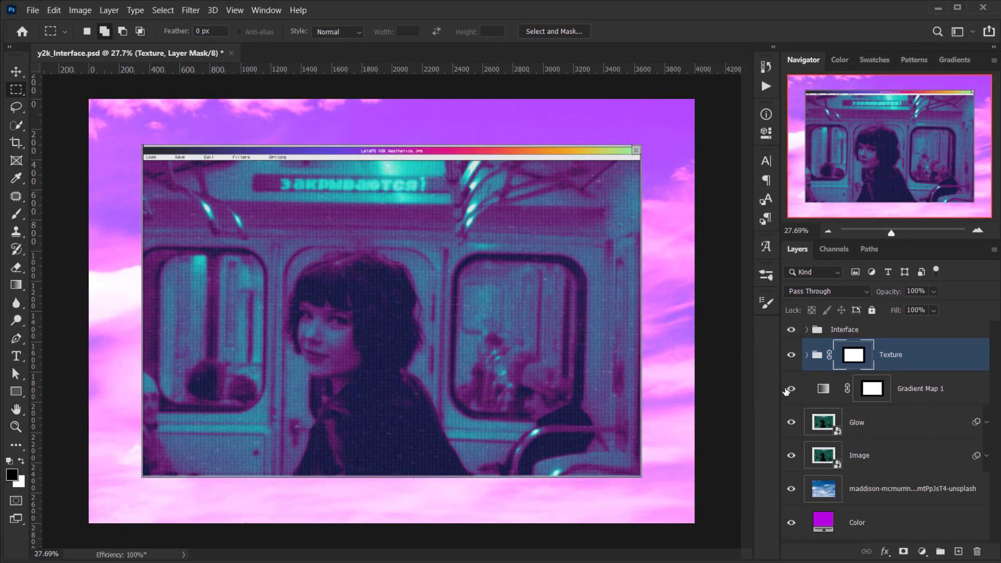
# Step: Compare the artwork with the Gradient Map 1 layer hidden and shown, leaving it visible
pyautogui.click(797, 390)
pyautogui.click(791, 388)
pyautogui.click(792, 388)
pyautogui.scroll(1, 358, 349)
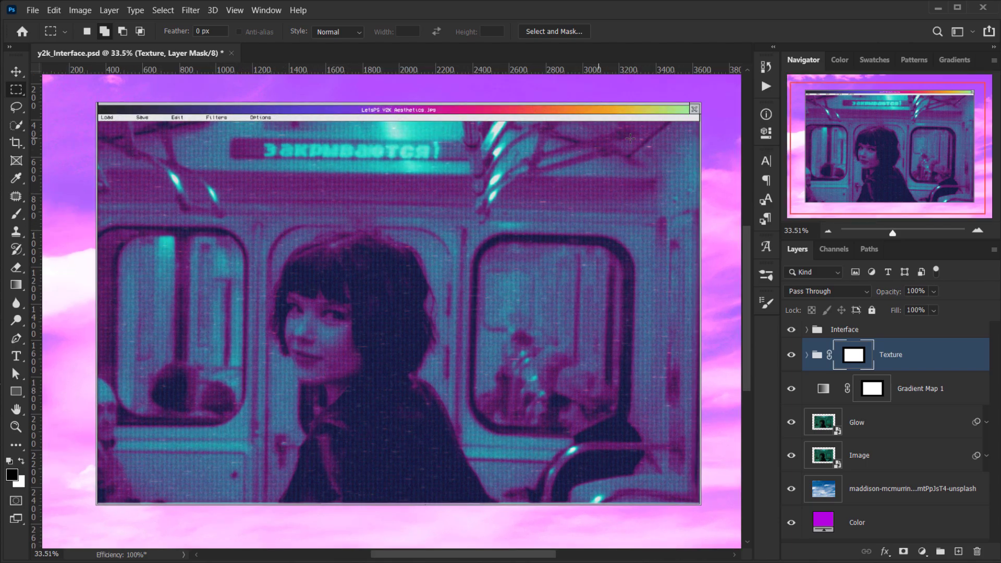
# Step: Check the gradient map's effect on the whole composition by toggling its visibility off and back on
pyautogui.scroll(-1, 363, 347)
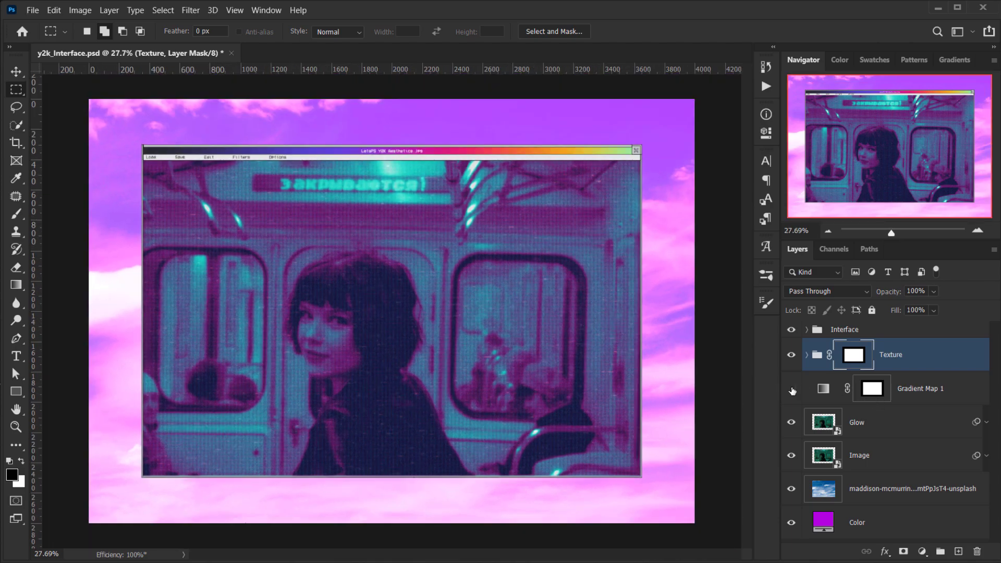
pyautogui.click(791, 390)
pyautogui.click(791, 390)
# Step: Add a Hue/Saturation adjustment layer directly above Gradient Map 1 and clip it to that layer
pyautogui.click(909, 388)
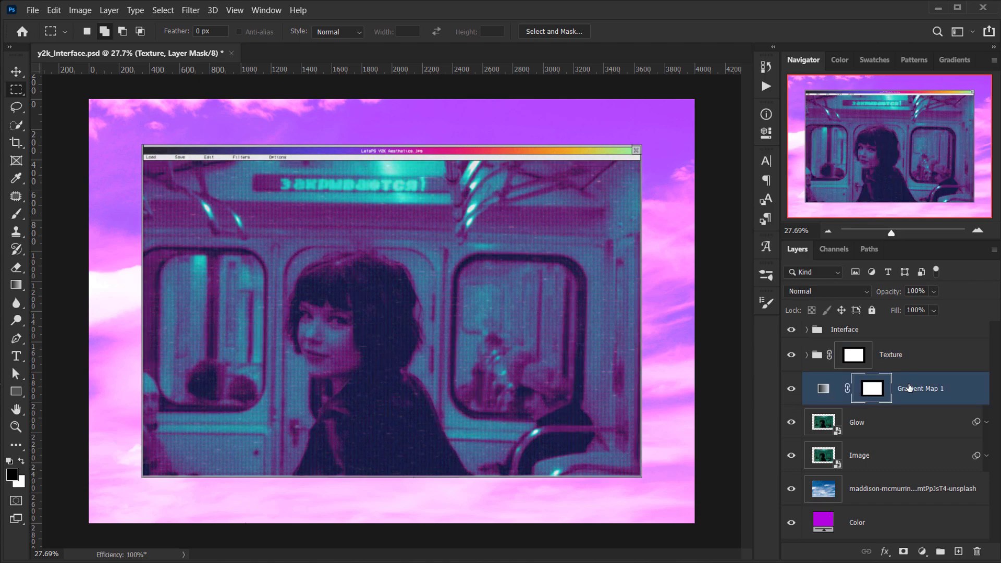
pyautogui.scroll(3, 302, 358)
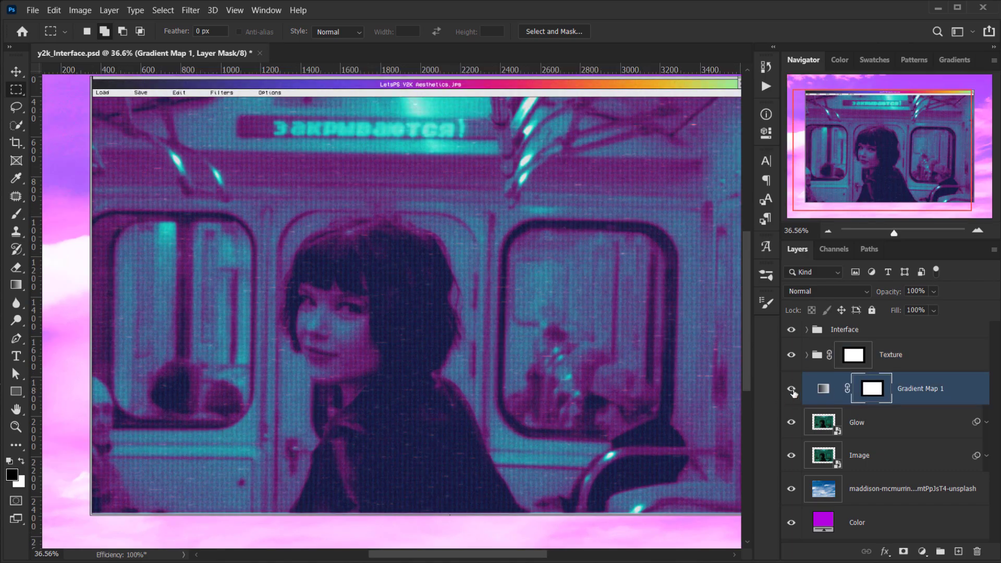
pyautogui.scroll(-1, 655, 398)
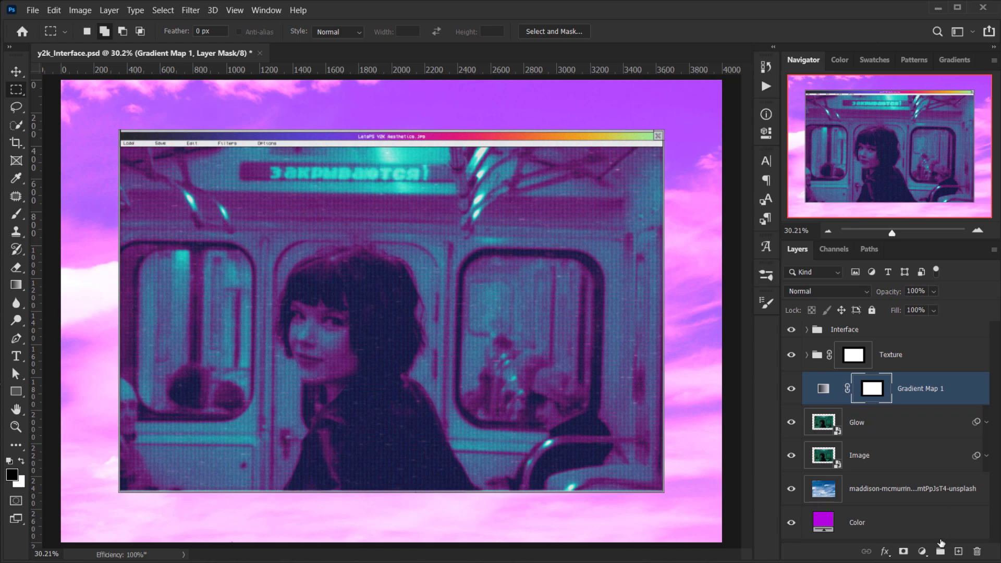
pyautogui.click(922, 551)
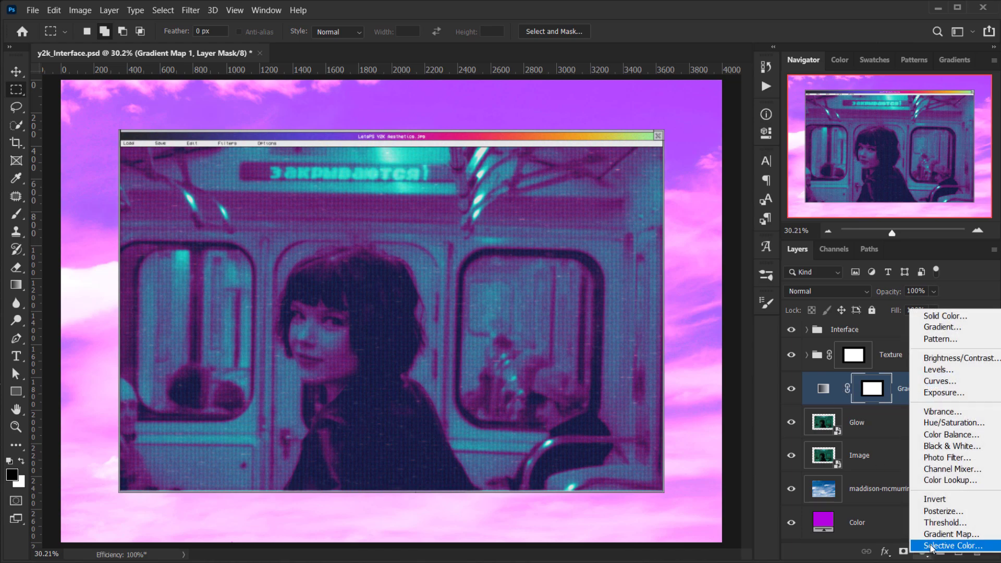
pyautogui.click(947, 423)
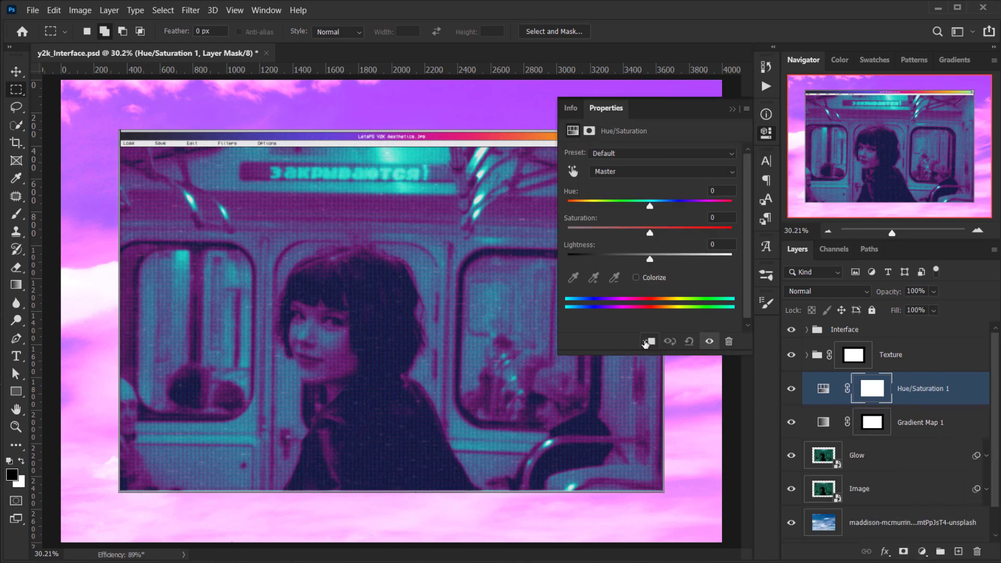
pyautogui.click(649, 342)
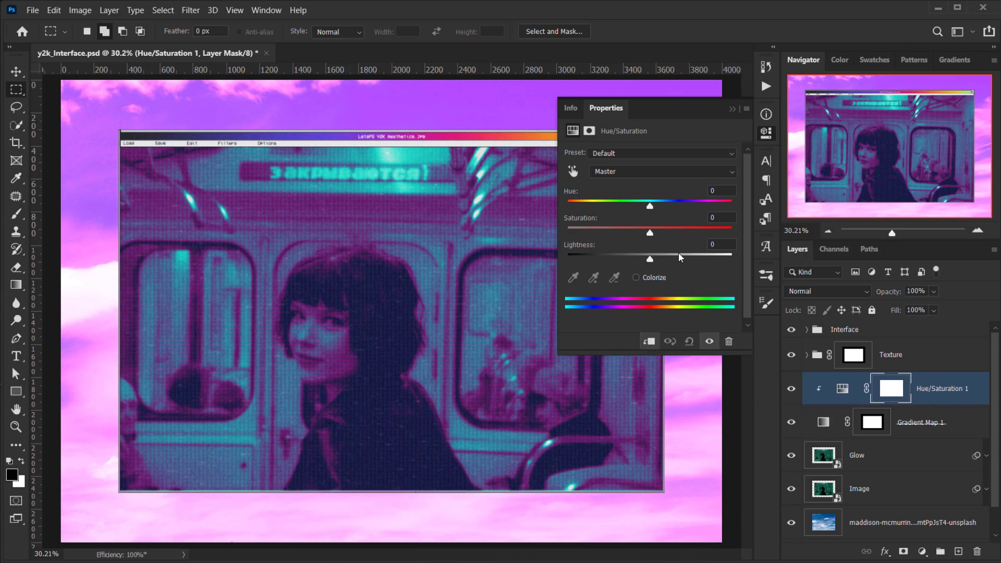
# Step: Set the clipped Hue/Saturation adjustment to hue -4 and saturation +44, and close its properties
pyautogui.moveTo(650, 205)
pyautogui.mouseDown()
pyautogui.moveTo(559, 213)
pyautogui.moveTo(700, 220)
pyautogui.moveTo(681, 223)
pyautogui.moveTo(682, 234)
pyautogui.moveTo(751, 214)
pyautogui.moveTo(649, 209)
pyautogui.mouseUp()
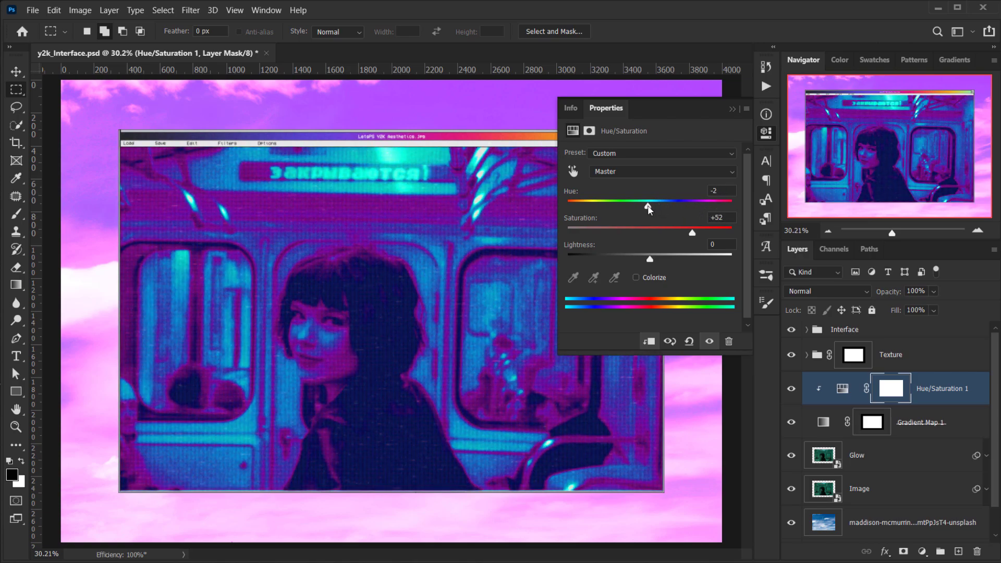
pyautogui.moveTo(691, 233)
pyautogui.mouseDown()
pyautogui.moveTo(676, 231)
pyautogui.moveTo(712, 230)
pyautogui.moveTo(688, 230)
pyautogui.mouseUp()
pyautogui.moveTo(648, 208)
pyautogui.mouseDown()
pyautogui.moveTo(630, 207)
pyautogui.moveTo(665, 203)
pyautogui.moveTo(645, 203)
pyautogui.mouseUp()
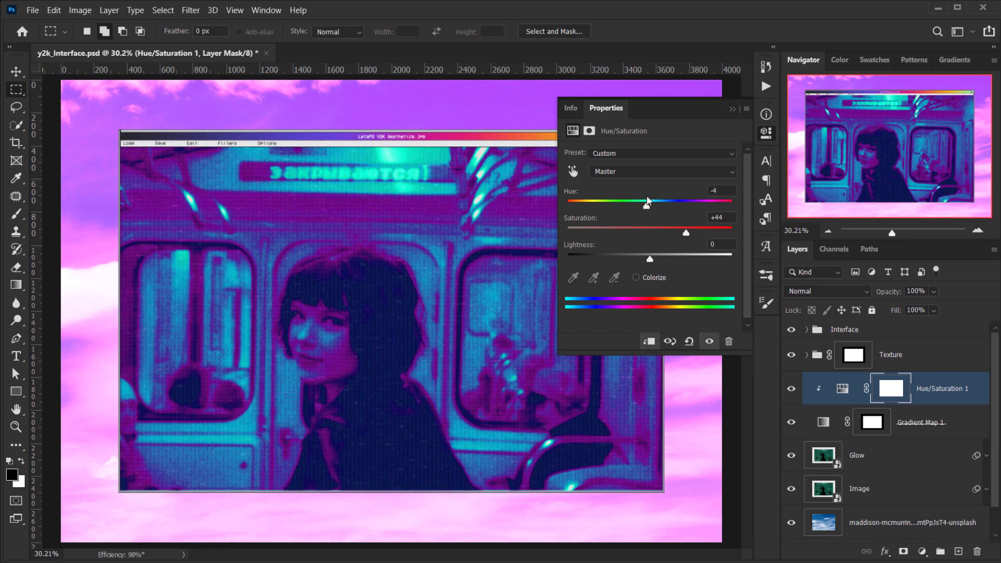
pyautogui.click(734, 109)
# Step: Reduce the Gradient Map 1 layer's opacity to 73%
pyautogui.click(908, 432)
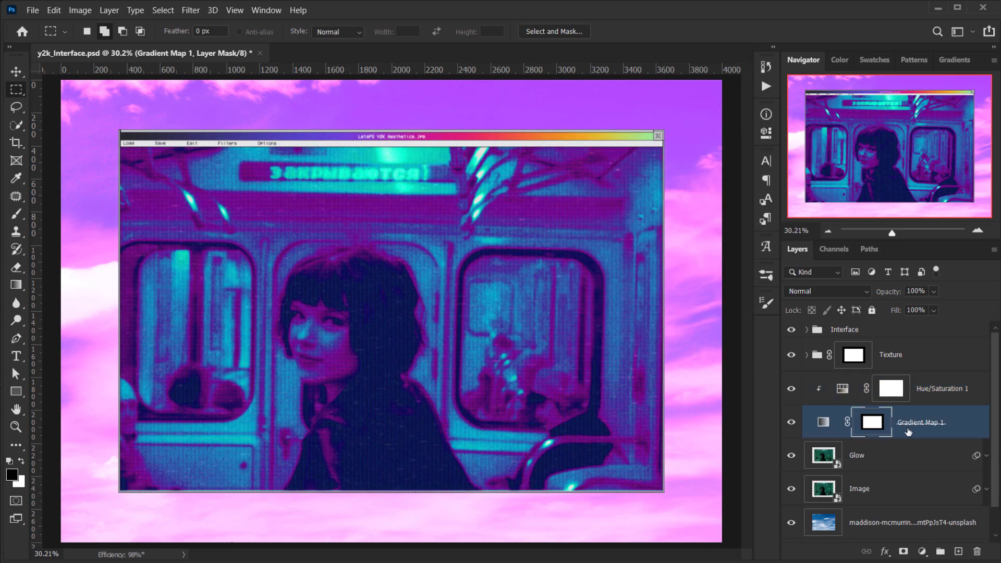
pyautogui.moveTo(895, 294)
pyautogui.mouseDown()
pyautogui.moveTo(866, 291)
pyautogui.moveTo(877, 289)
pyautogui.mouseUp()
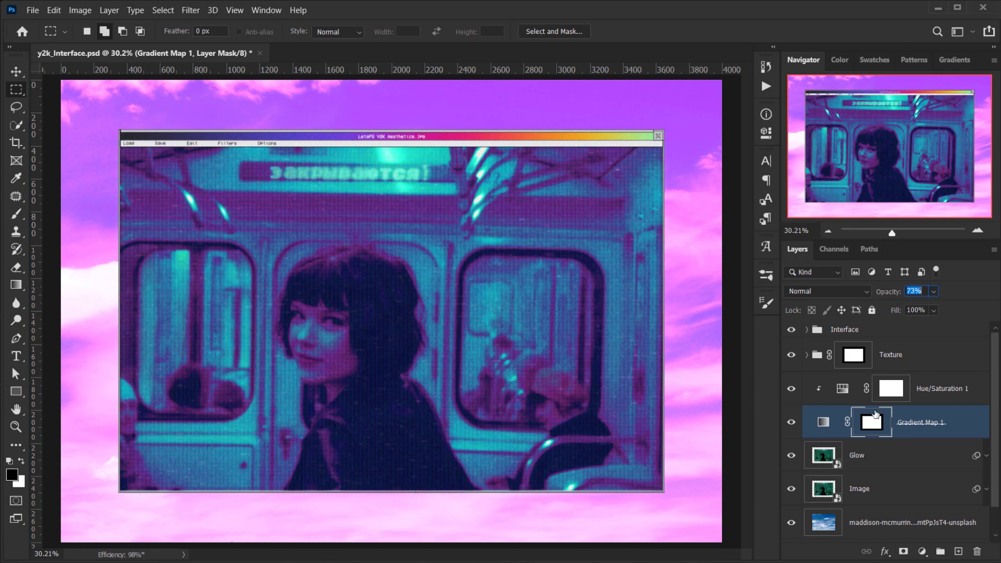
# Step: Shift the Hue/Saturation 1 adjustment's hue to -18, close its properties and review the whole artwork
pyautogui.doubleClick(842, 388)
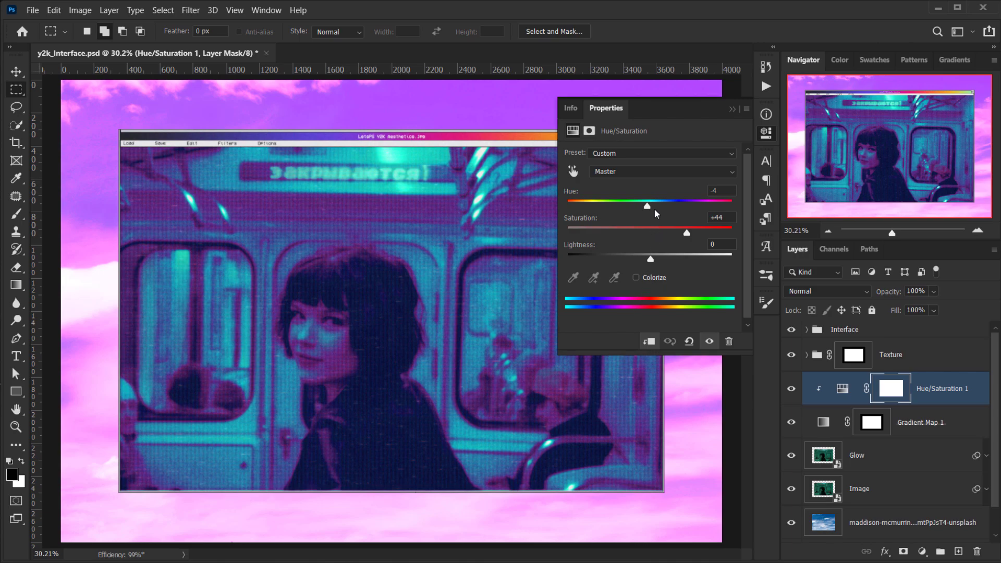
pyautogui.moveTo(648, 206)
pyautogui.mouseDown()
pyautogui.moveTo(670, 208)
pyautogui.moveTo(635, 207)
pyautogui.mouseUp()
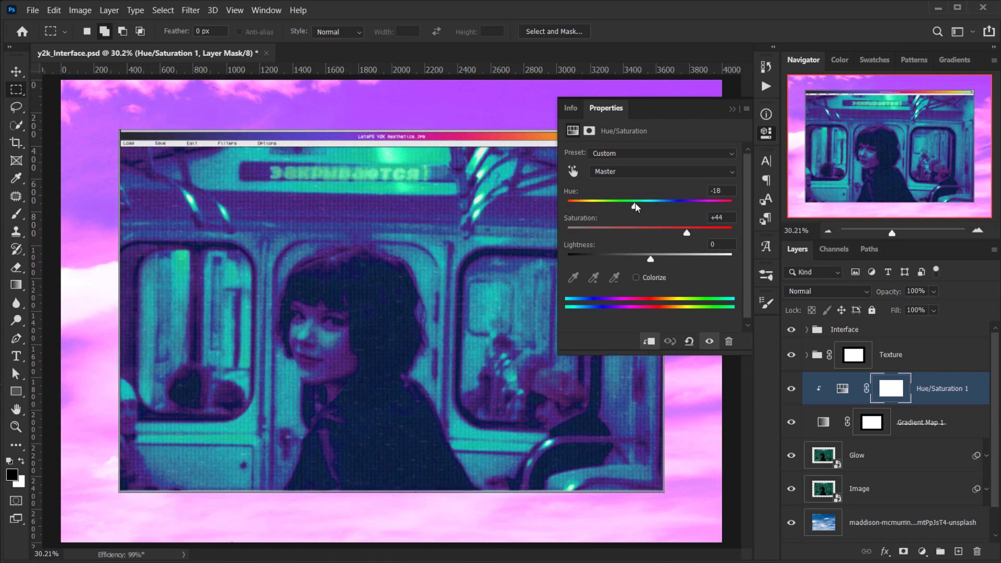
pyautogui.click(732, 109)
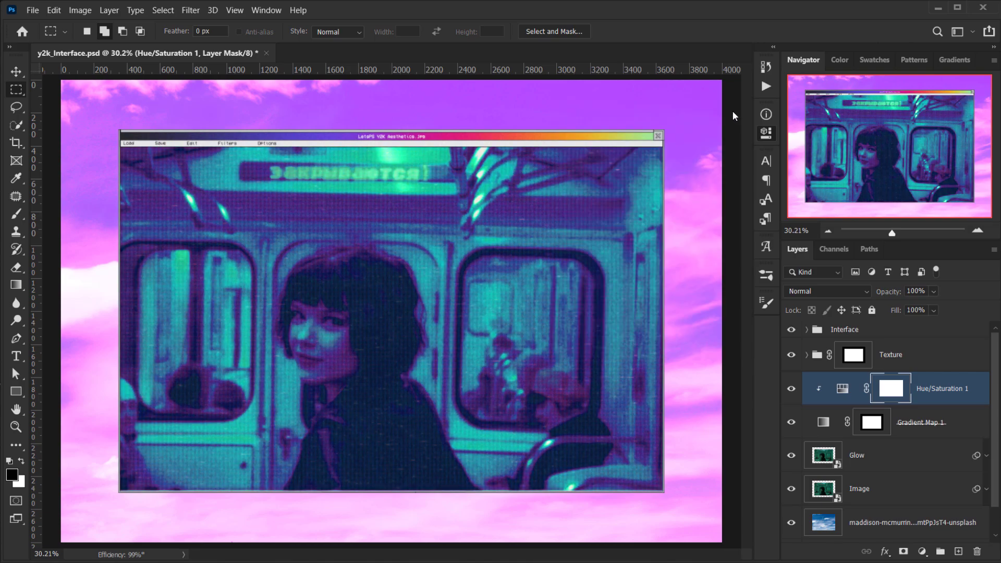
pyautogui.hotkey('ctrl', '-')
pyautogui.hotkey('ctrl', '0')
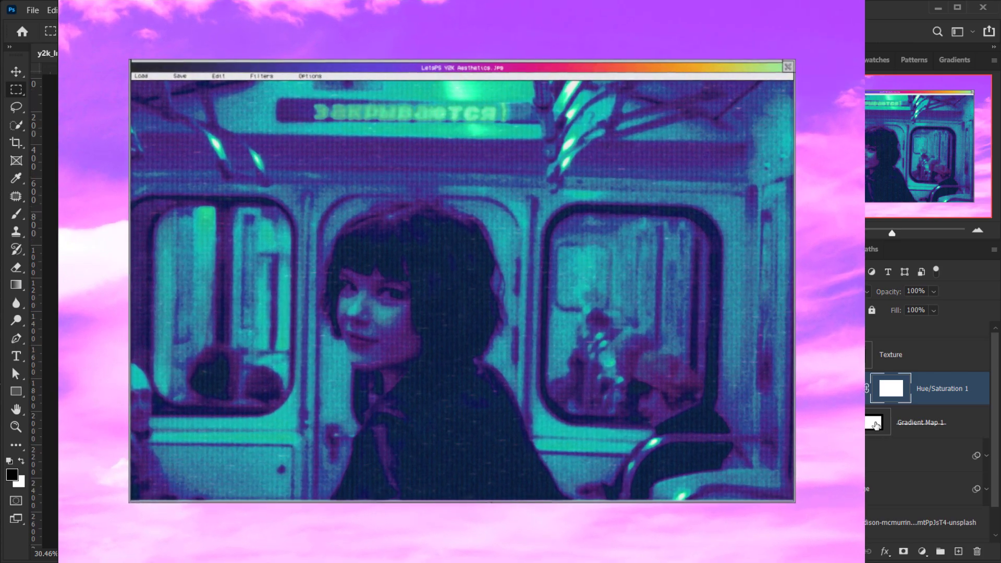
pyautogui.scroll(-1, 877, 423)
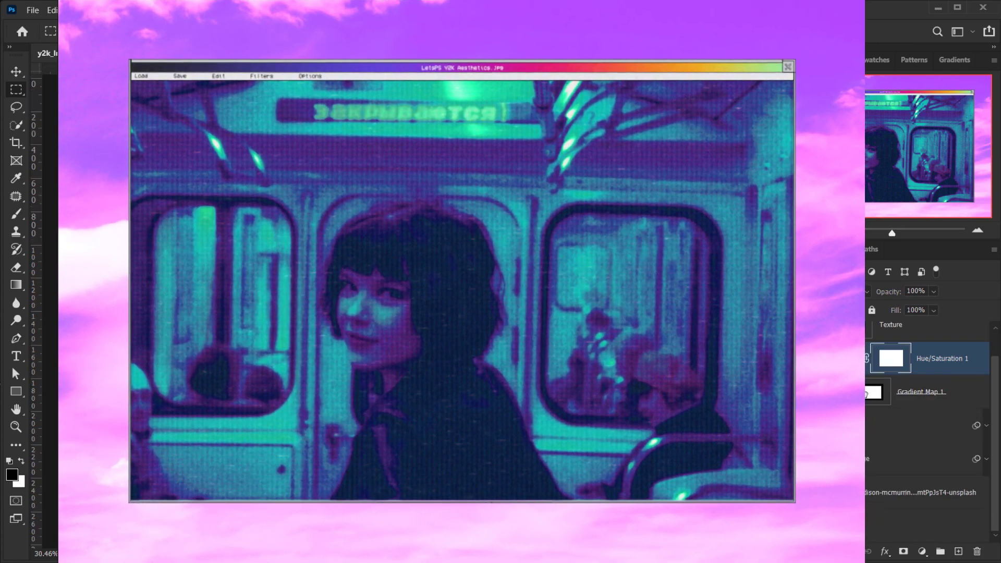